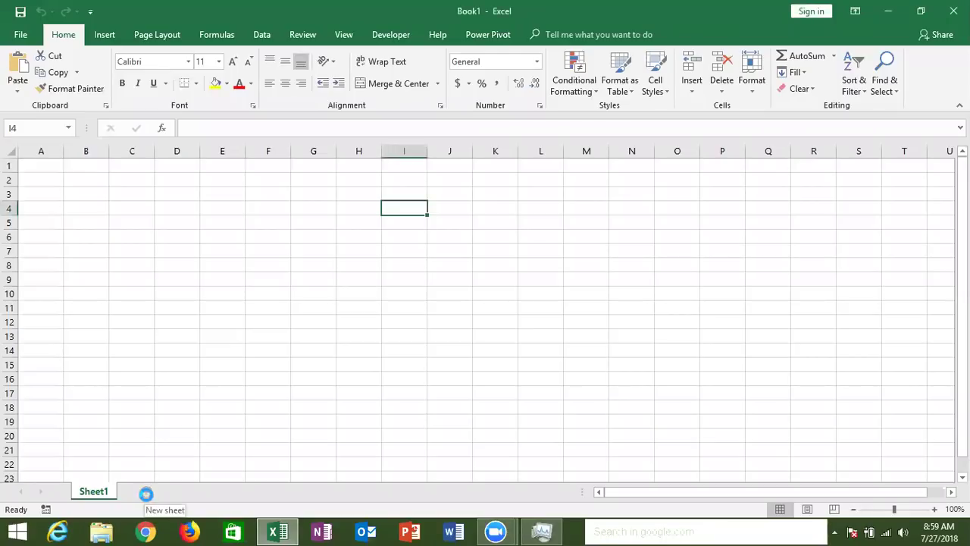
# Add four new sheets, Sheet2 to Sheet5, and return to Sheet1
pyautogui.click(146, 493)
pyautogui.click(191, 493)
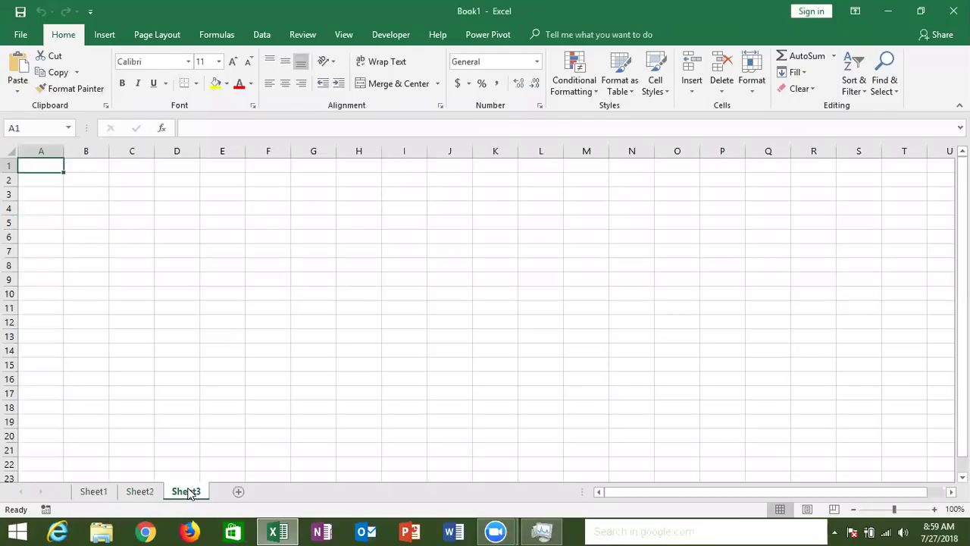
pyautogui.click(238, 491)
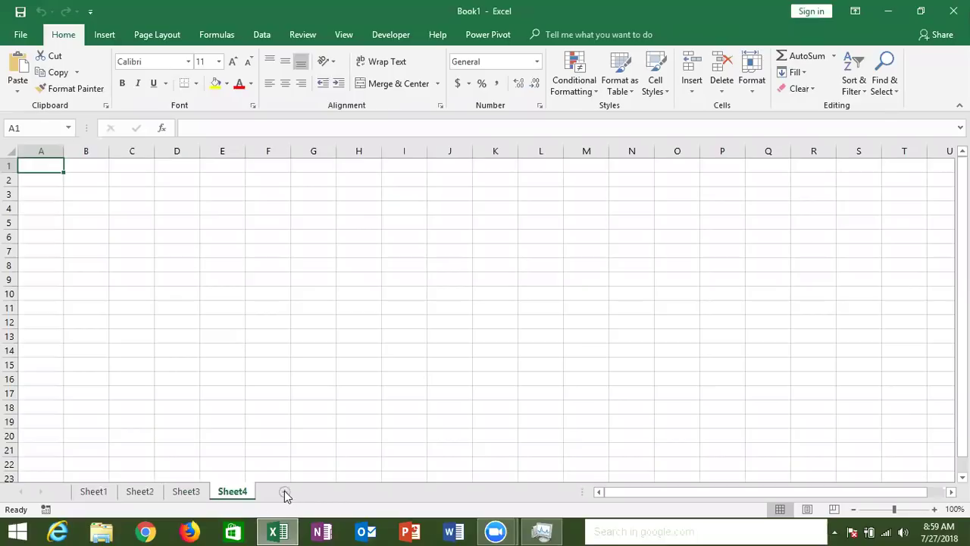
pyautogui.click(284, 492)
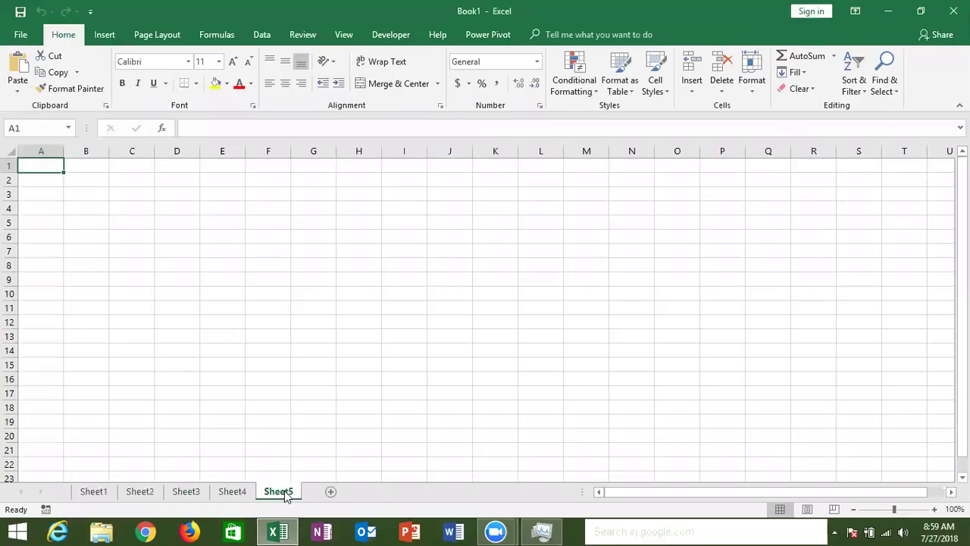
pyautogui.click(94, 492)
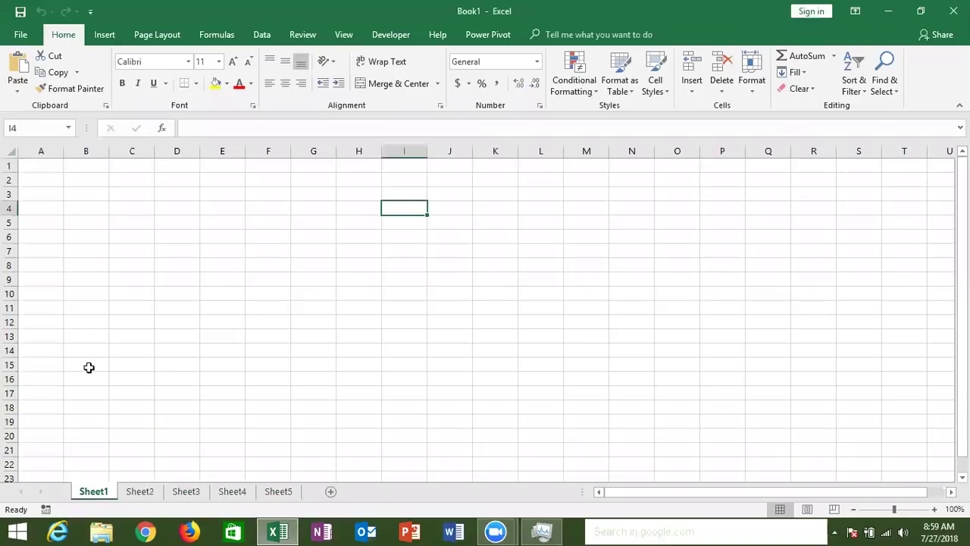
# Enter headers Mnonth and P-1 in A1:B1, extending P-1 into P-2 through P-5
pyautogui.click(43, 161)
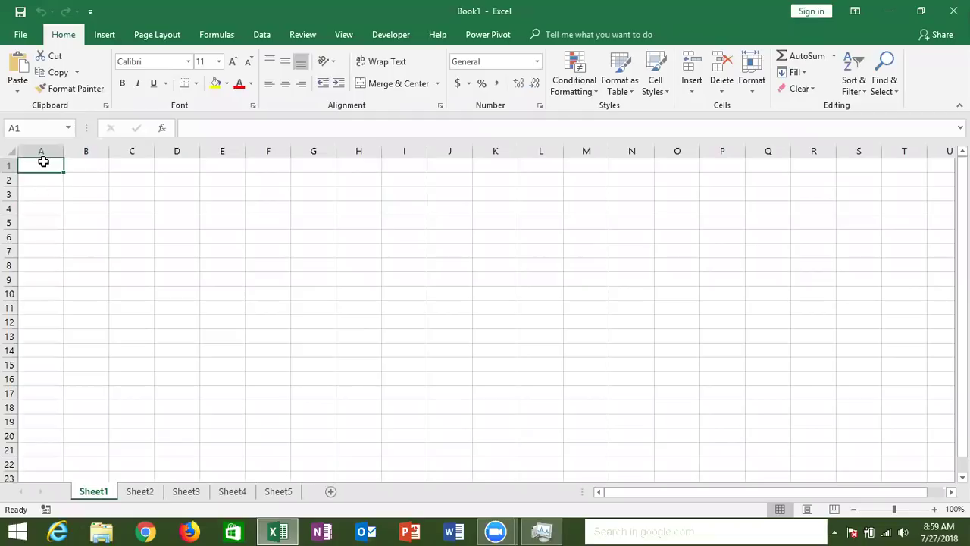
pyautogui.write('M')
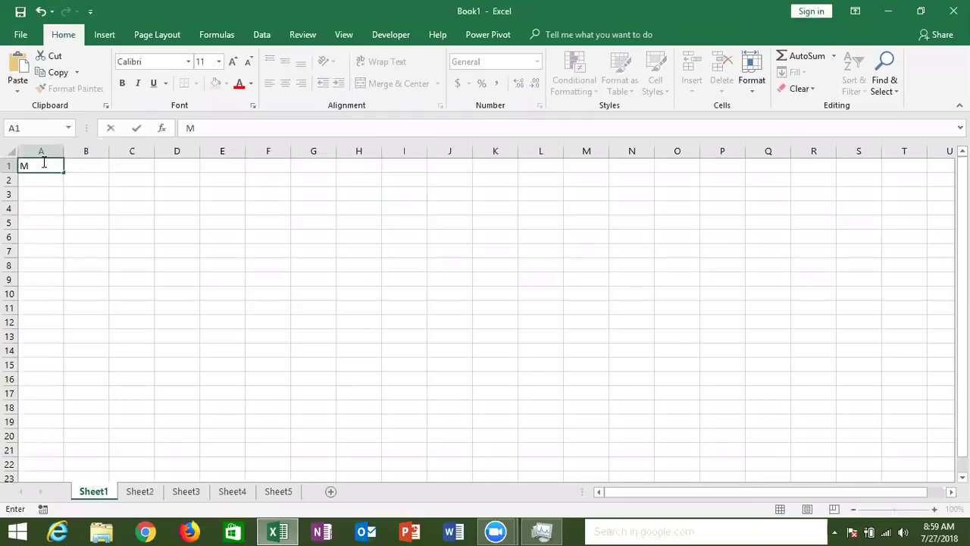
pyautogui.write('non')
pyautogui.write('th')
pyautogui.press('Tab')
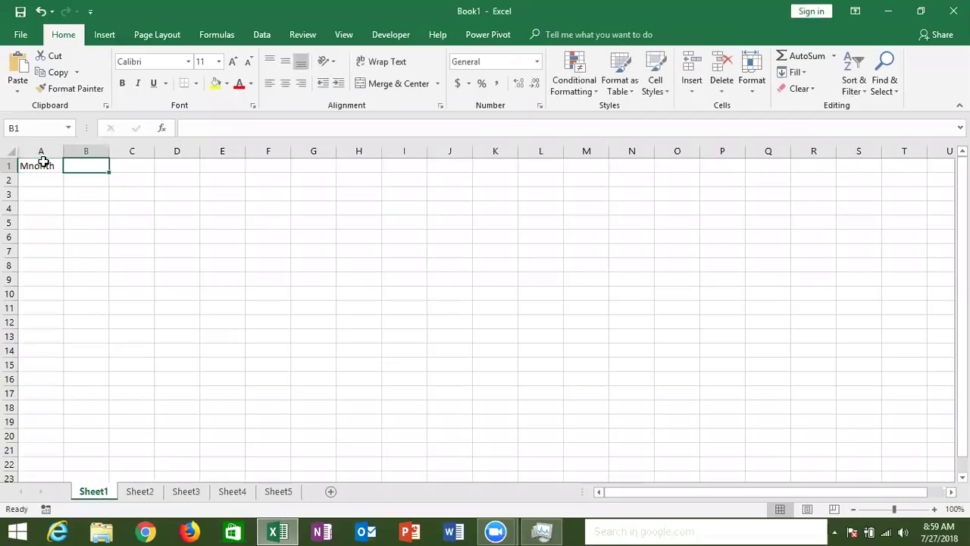
pyautogui.write('P-')
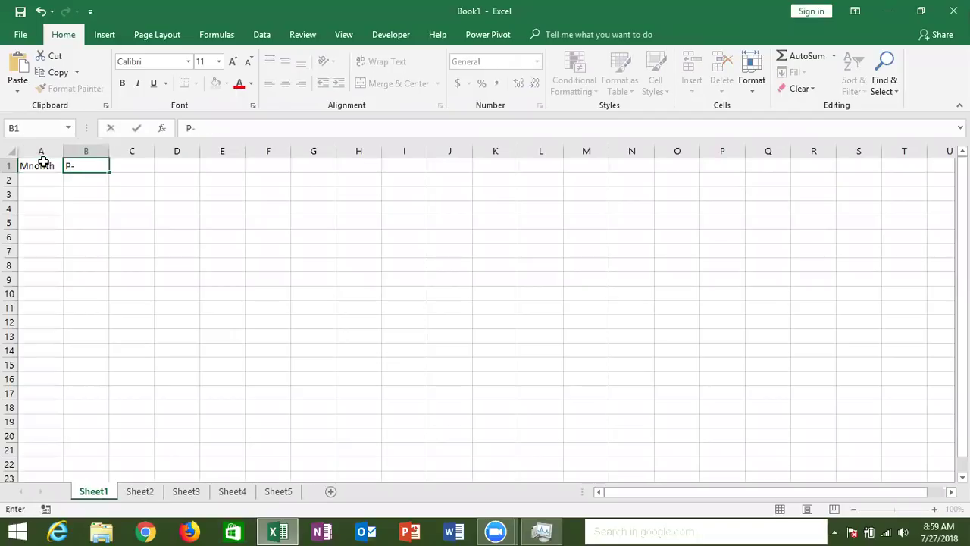
pyautogui.write('1')
pyautogui.press('Return')
pyautogui.click(91, 175)
pyautogui.click(93, 164)
pyautogui.moveTo(119, 173); pyautogui.dragTo(282, 182)
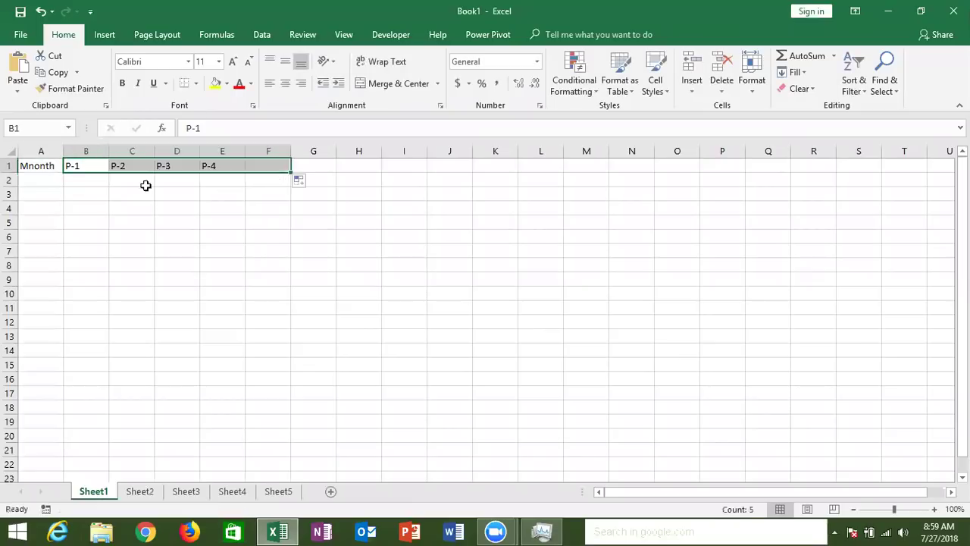
pyautogui.click(46, 179)
# Enter Jan in A2 and fill the months down to Dec
pyautogui.write('Jan')
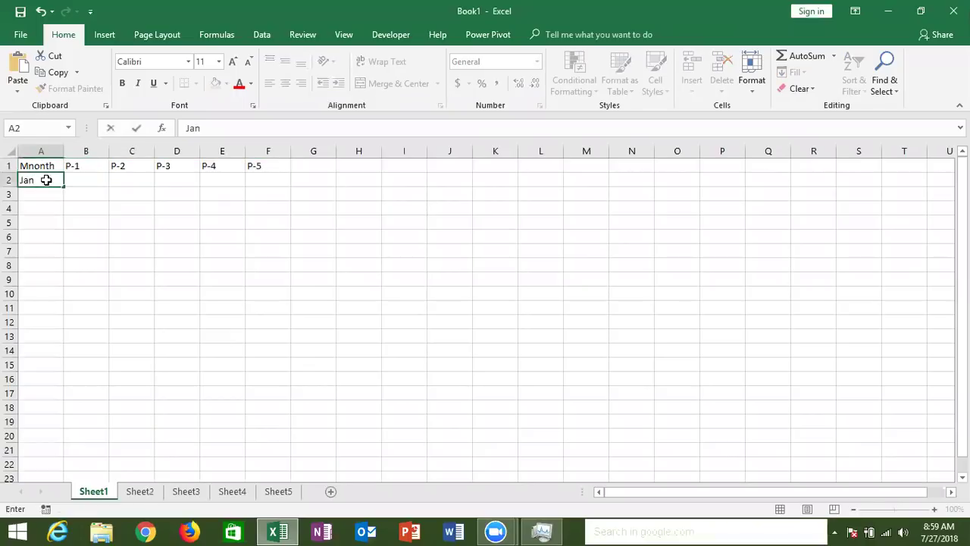
pyautogui.press('Return')
pyautogui.click(52, 180)
pyautogui.moveTo(61, 188); pyautogui.dragTo(46, 347)
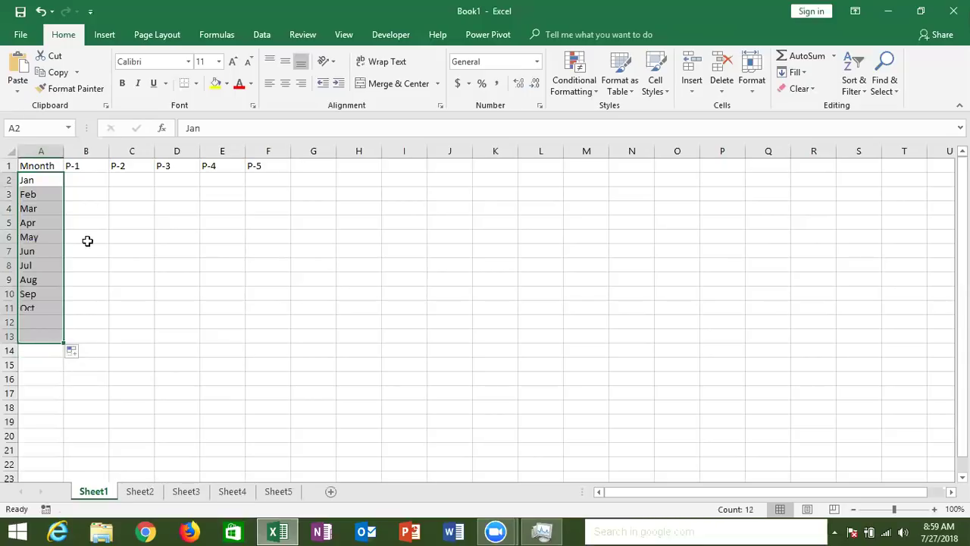
# Fill B2:F13 with the formula =RANDBETWEEN(10,99)
pyautogui.click(83, 175)
pyautogui.write('=ra')
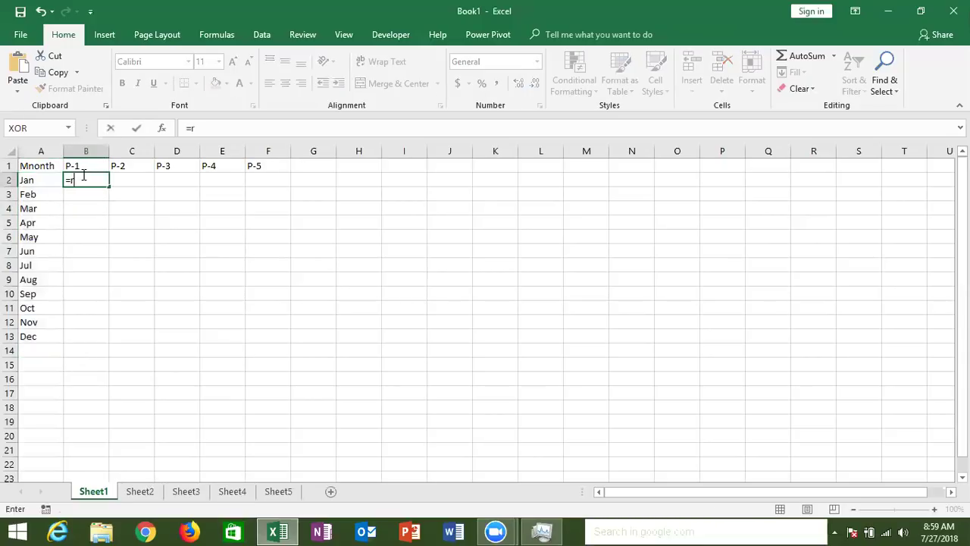
pyautogui.press('Down')
pyautogui.press('Down')
pyautogui.press('Tab')
pyautogui.write('10')
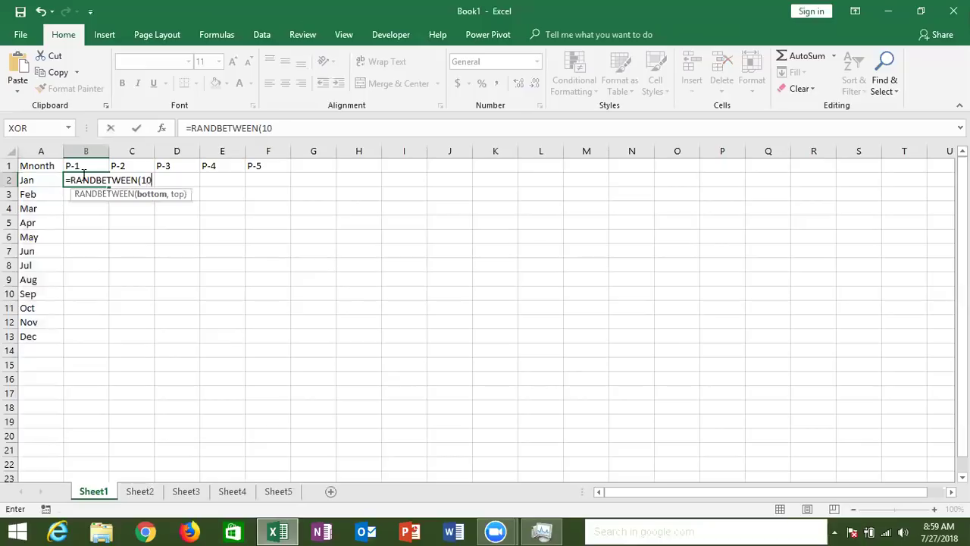
pyautogui.write(',99')
pyautogui.press('Return')
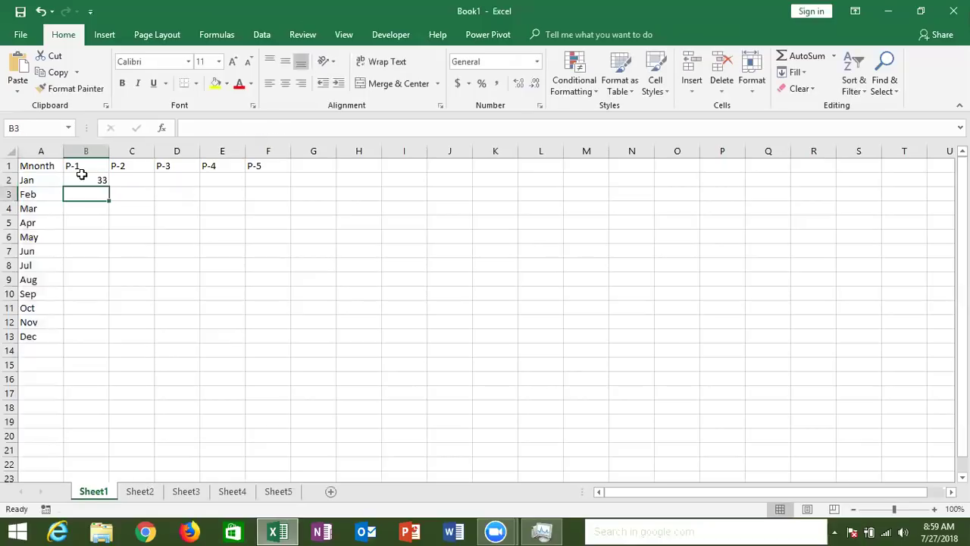
pyautogui.click(81, 174)
pyautogui.hotkey('shift', 'Right')
pyautogui.hotkey('shift', 'Right')
pyautogui.hotkey('shift', 'Right')
pyautogui.hotkey('shift', 'Right')
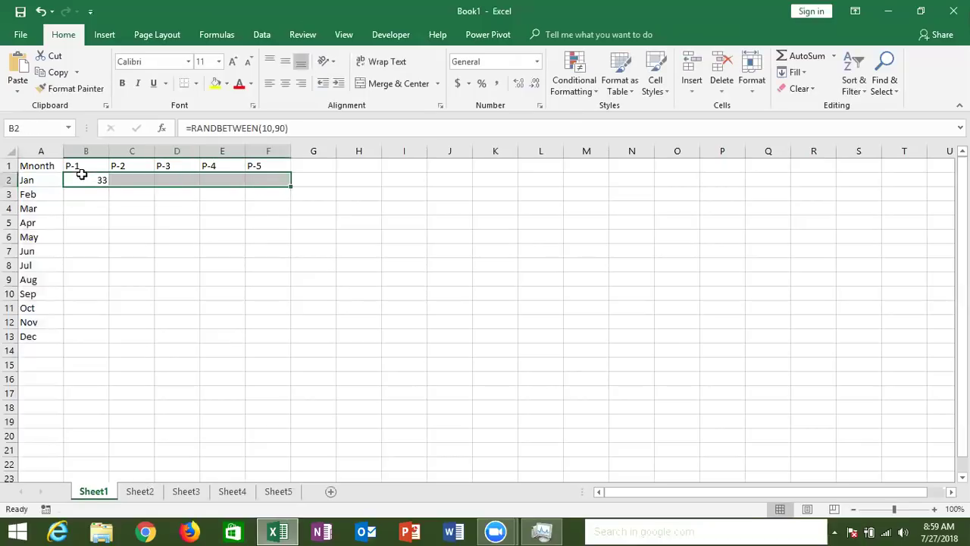
pyautogui.hotkey('ctrl', 'r')
pyautogui.hotkey('shift', 'Down')
pyautogui.hotkey('shift', 'Down')
pyautogui.hotkey('shift', 'Down')
pyautogui.hotkey('shift', 'Down')
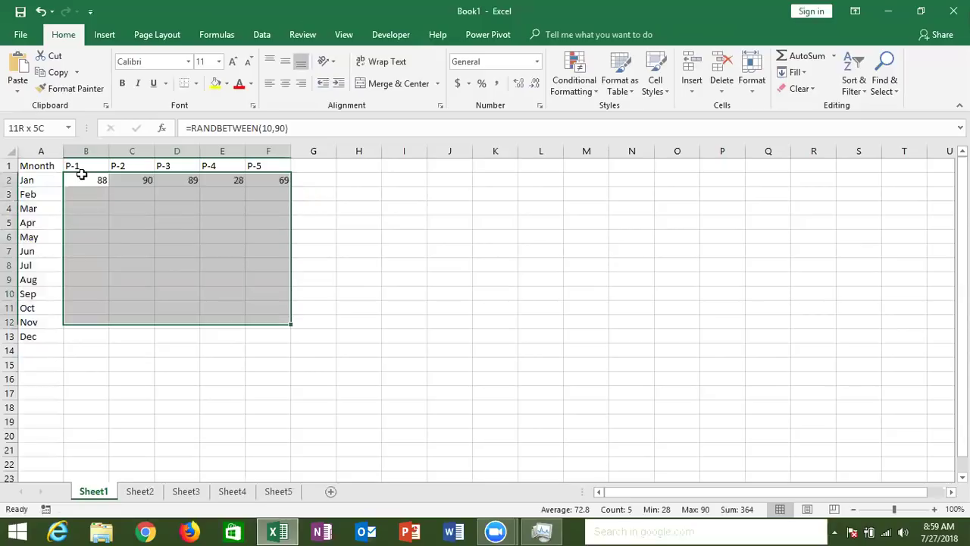
pyautogui.hotkey('shift', 'Down')
pyautogui.hotkey('ctrl', 'd')
# Copy the A1:F13 month table and paste it onto Sheet2, Sheet3, Sheet4 and Sheet5
pyautogui.press('Up')
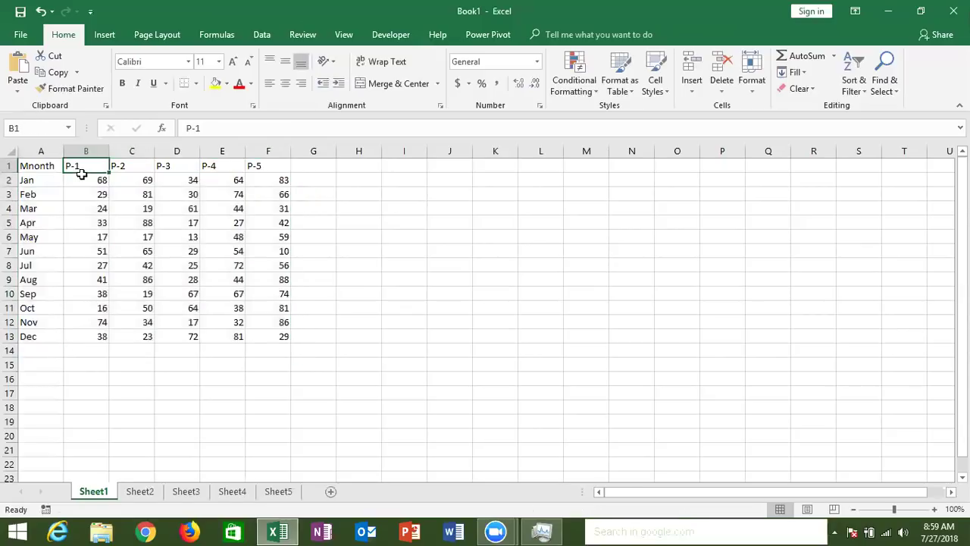
pyautogui.press('Left')
pyautogui.hotkey('shift', 'Right')
pyautogui.hotkey('shift', 'Right')
pyautogui.hotkey('shift', 'Right')
pyautogui.hotkey('ctrl', 'a')
pyautogui.hotkey('ctrl', 'c')
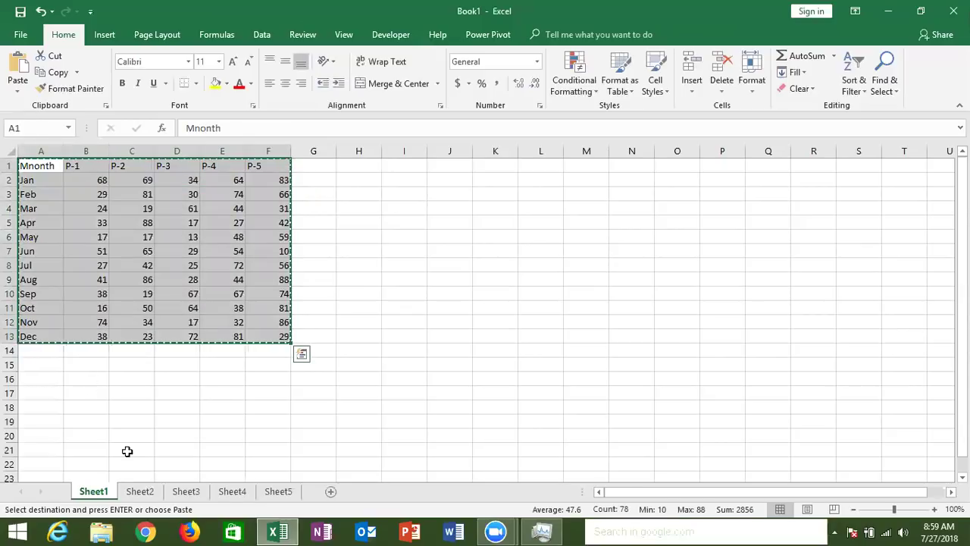
pyautogui.click(139, 491)
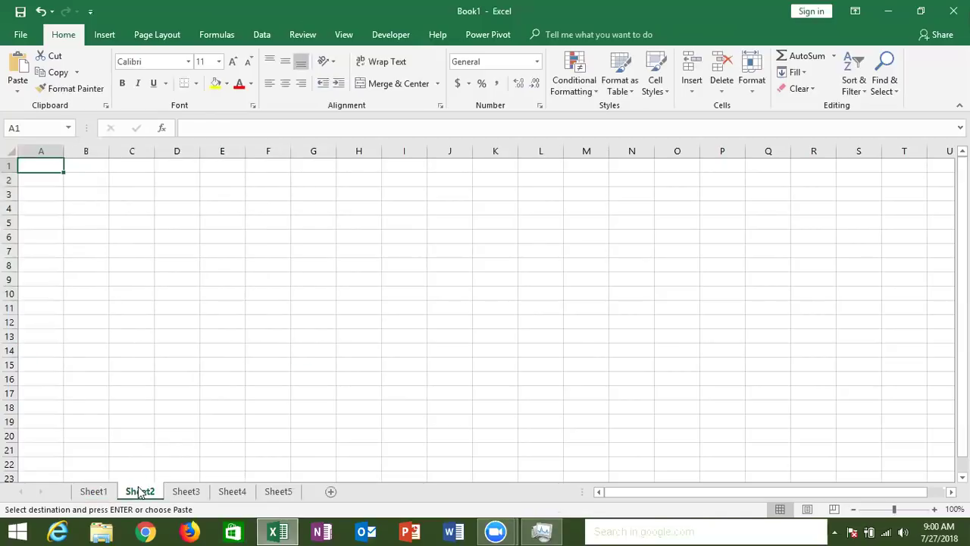
pyautogui.hotkey('ctrl', 'v')
pyautogui.click(191, 494)
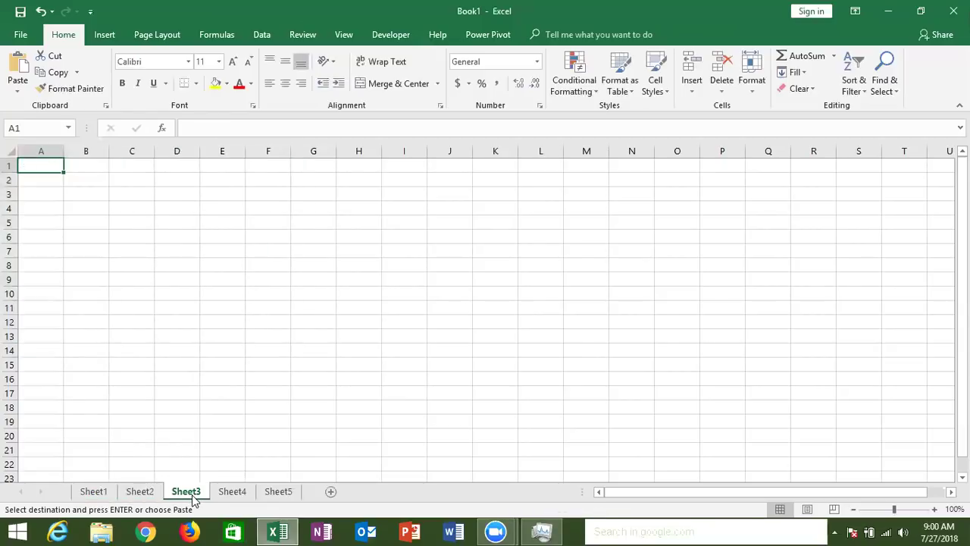
pyautogui.hotkey('ctrl', 'v')
pyautogui.click(228, 493)
pyautogui.hotkey('ctrl', 'v')
pyautogui.click(278, 493)
pyautogui.hotkey('ctrl', 'v')
# Group all five sheets, paste the tables back as values, then ungroup
pyautogui.keyDown('shift'); pyautogui.click(95, 494); pyautogui.keyUp('shift')
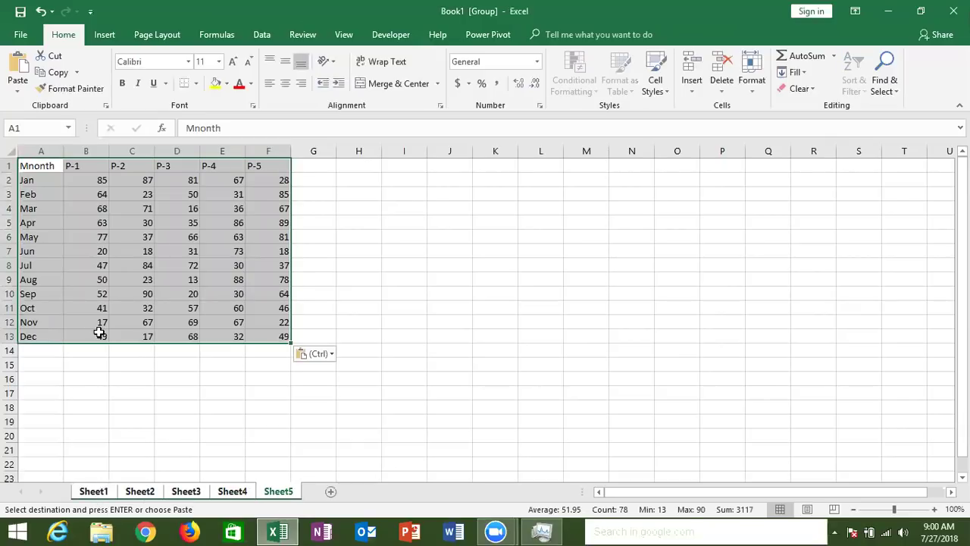
pyautogui.hotkey('ctrl', 'c')
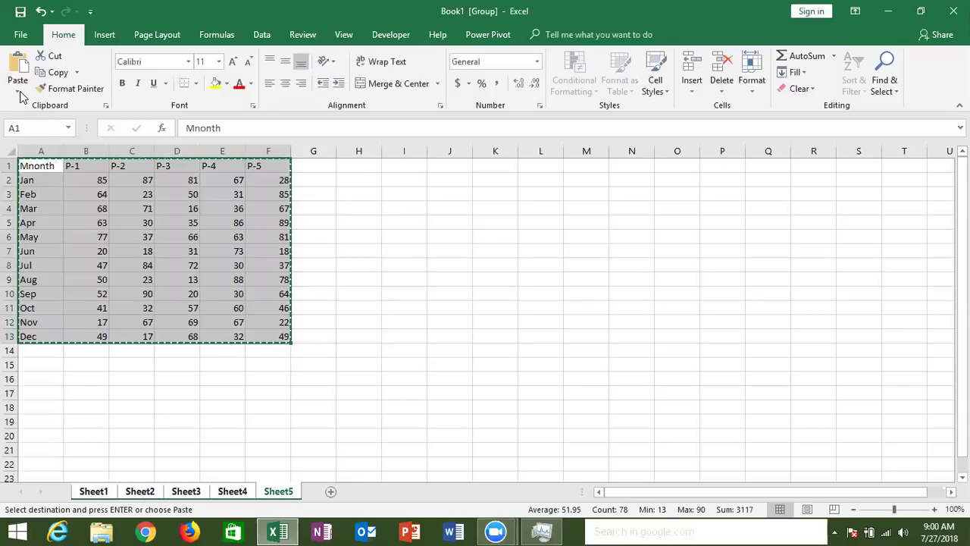
pyautogui.click(21, 94)
pyautogui.click(10, 181)
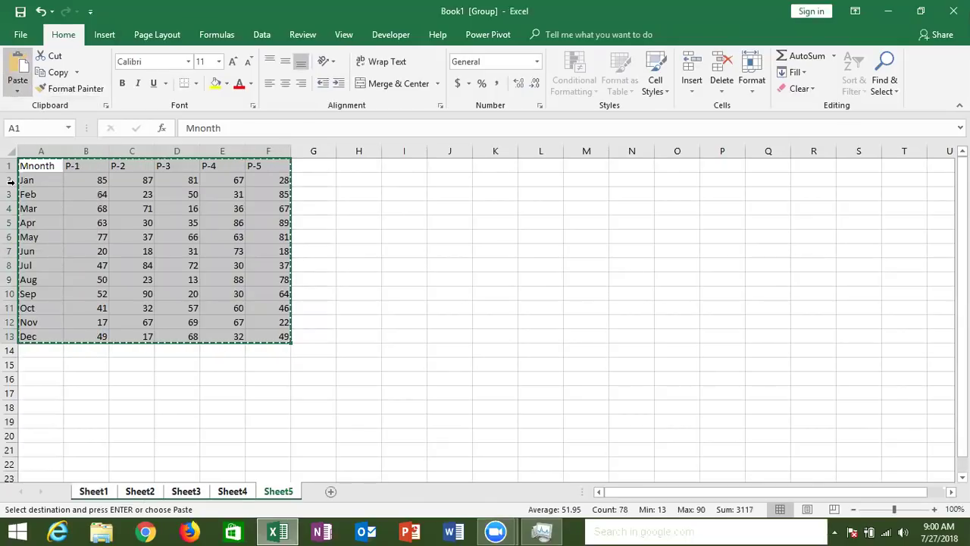
pyautogui.click(94, 206)
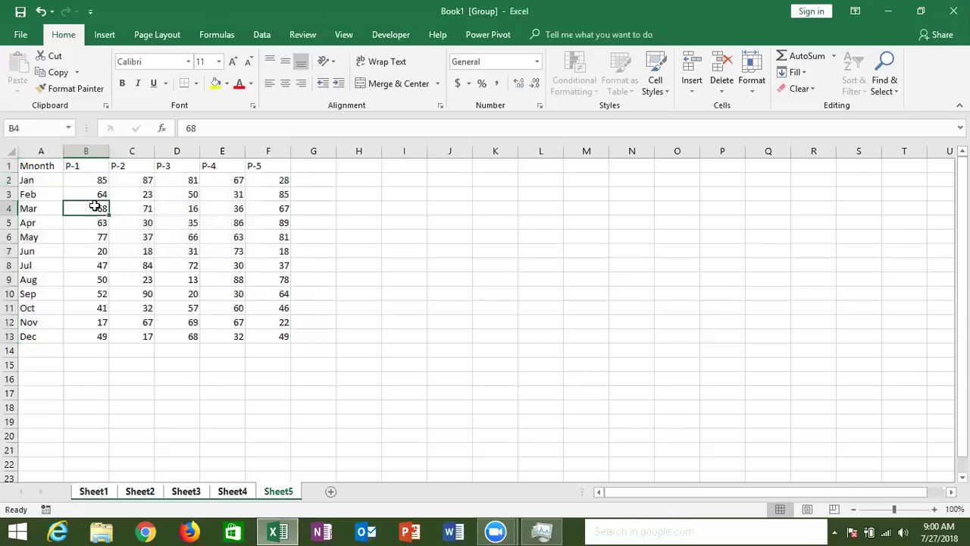
pyautogui.click(104, 491)
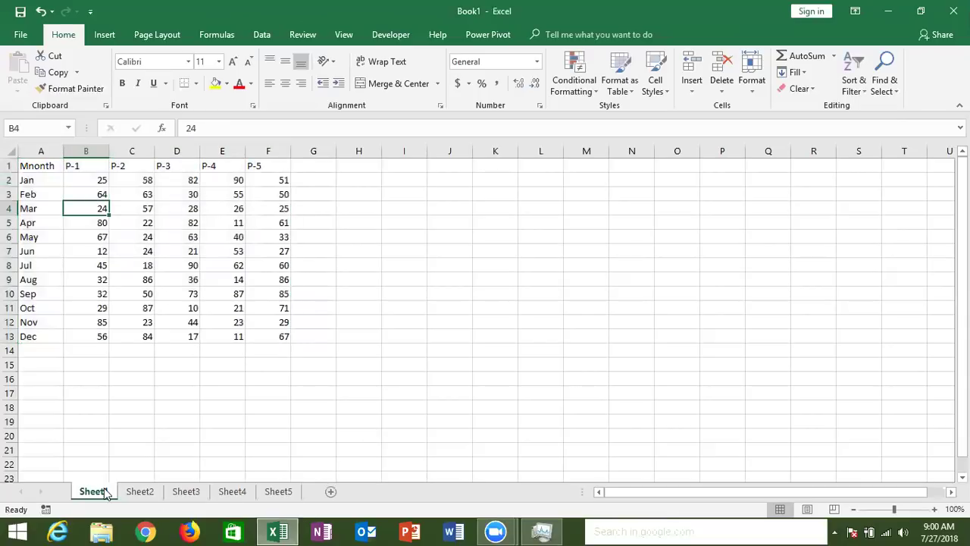
# Add a new blank sheet after Sheet5 and name it Data
pyautogui.click(40, 182)
pyautogui.click(84, 168)
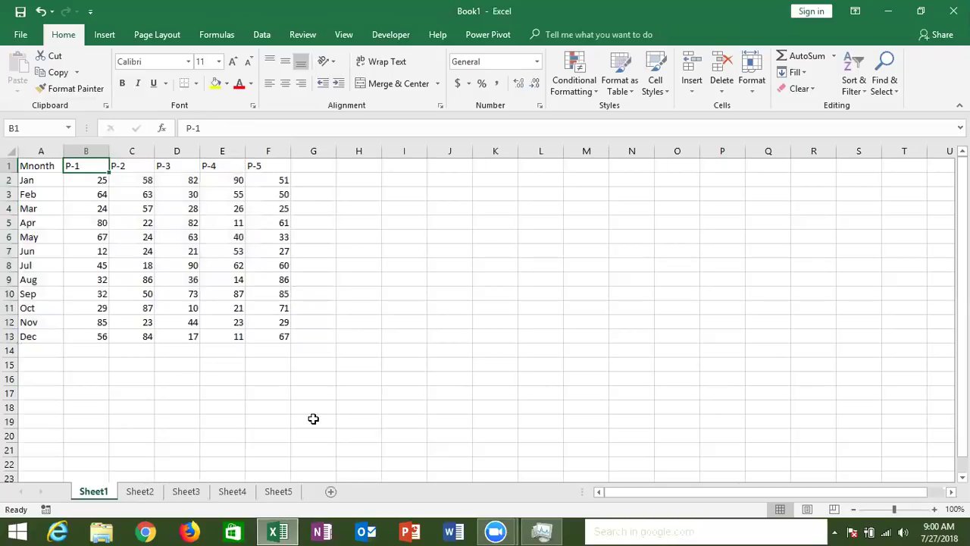
pyautogui.click(292, 492)
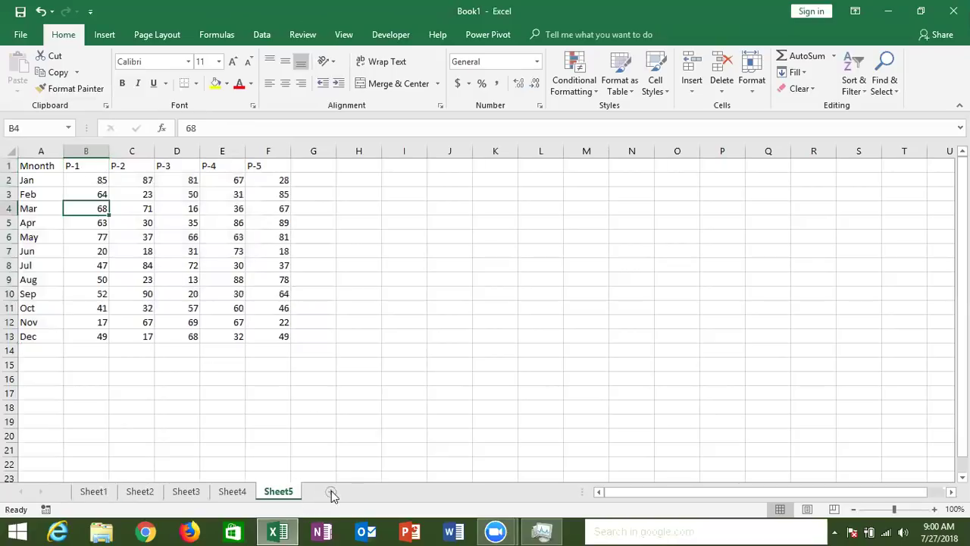
pyautogui.click(331, 490)
pyautogui.write('Data')
pyautogui.click(144, 453)
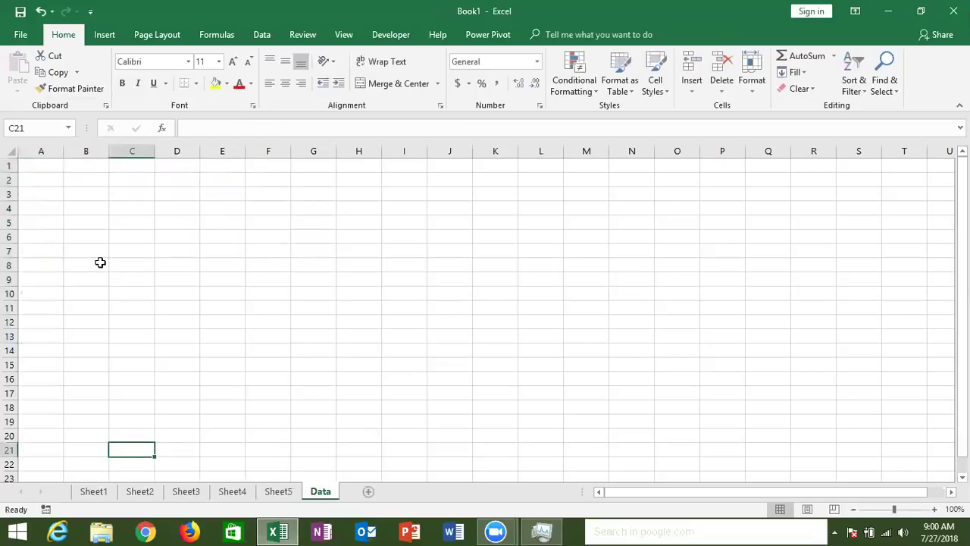
# Copy Sheet1's month table and paste it into the Data sheet at A1
pyautogui.click(101, 490)
pyautogui.press('Left')
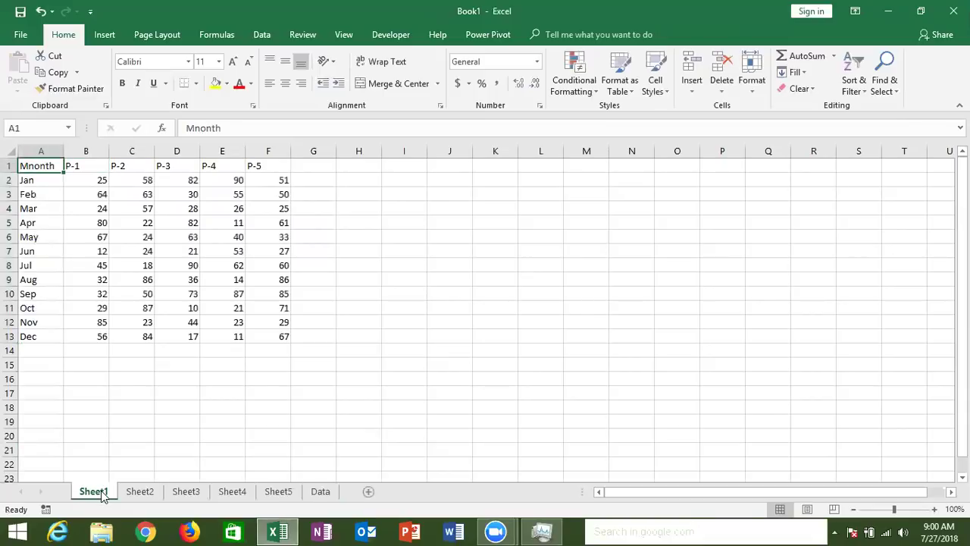
pyautogui.hotkey('ctrl', 'a')
pyautogui.hotkey('ctrl', 'c')
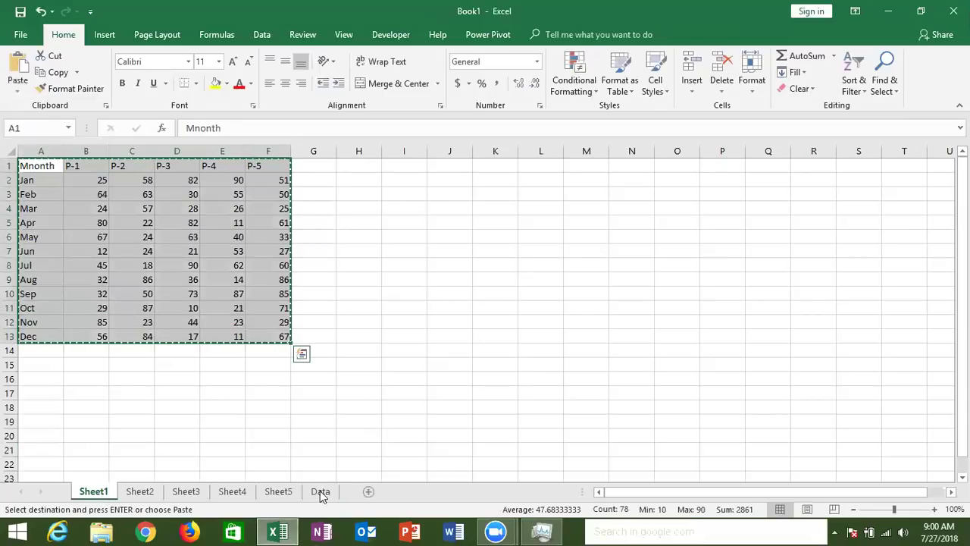
pyautogui.click(320, 490)
pyautogui.click(43, 166)
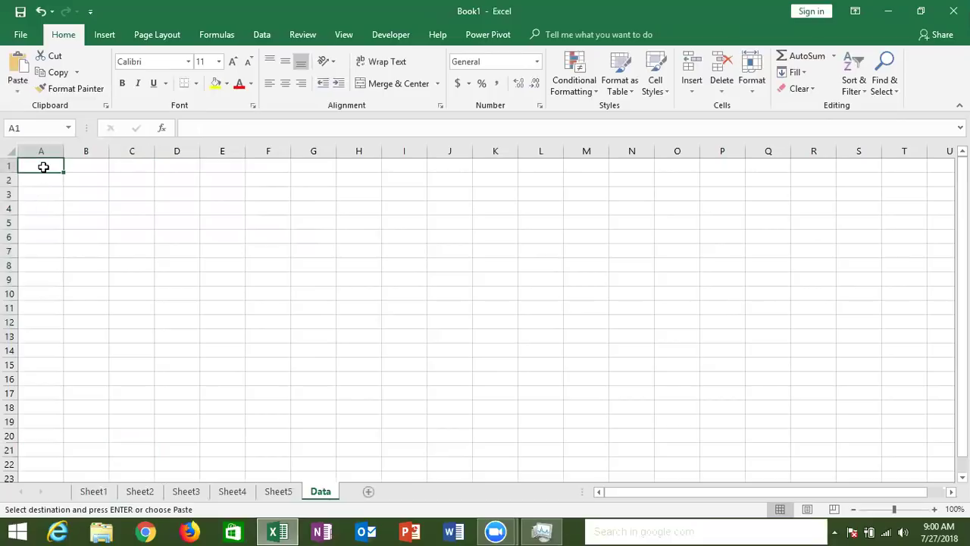
pyautogui.hotkey('ctrl', 'v')
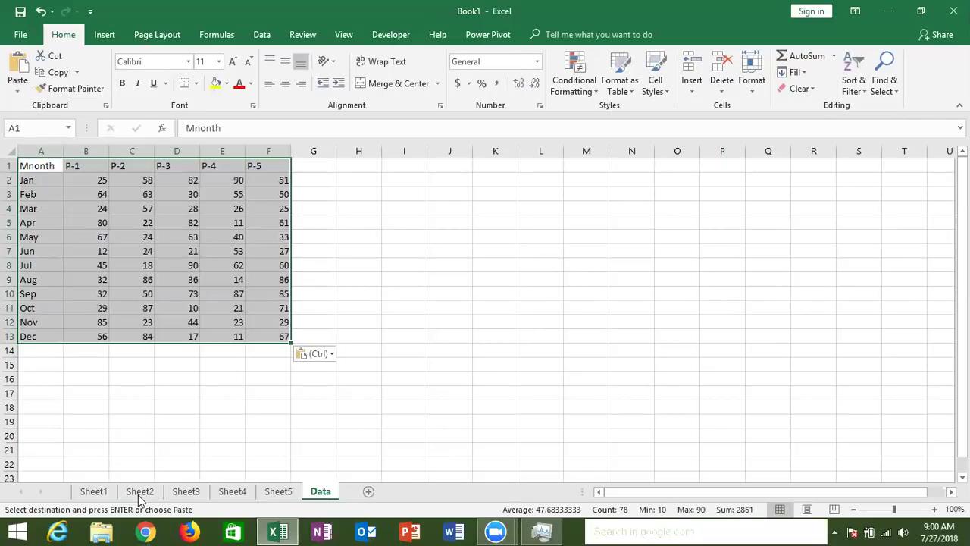
# Copy Sheet2's month table and paste it on the Data sheet at A14
pyautogui.click(140, 491)
pyautogui.click(58, 264)
pyautogui.hotkey('ctrl', 'Home')
pyautogui.hotkey('ctrl', 'a')
pyautogui.hotkey('ctrl', 'c')
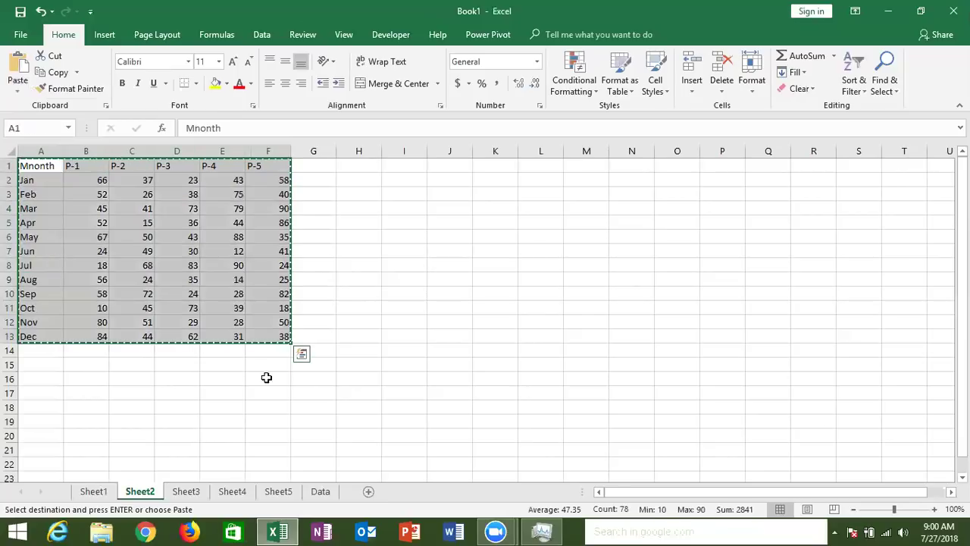
pyautogui.click(320, 491)
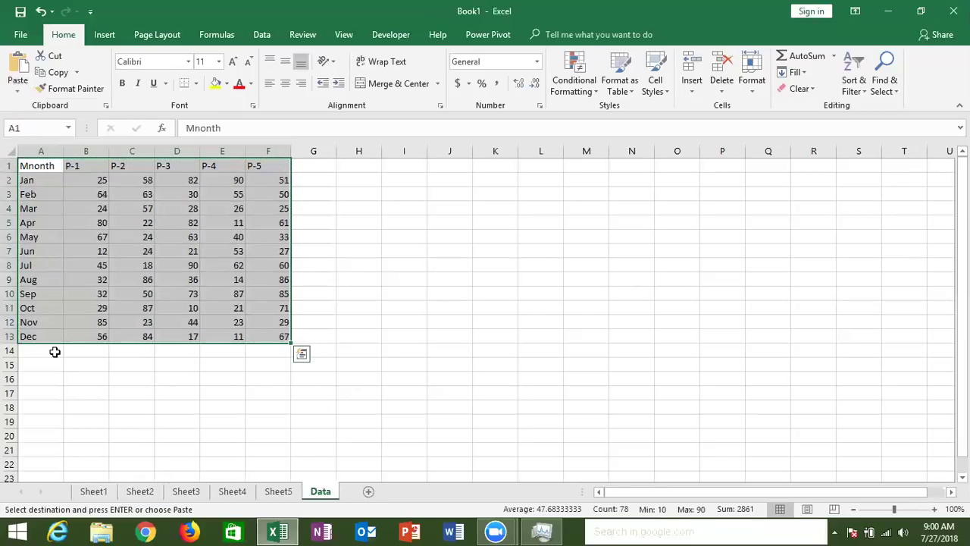
pyautogui.click(43, 355)
pyautogui.hotkey('ctrl', 'v')
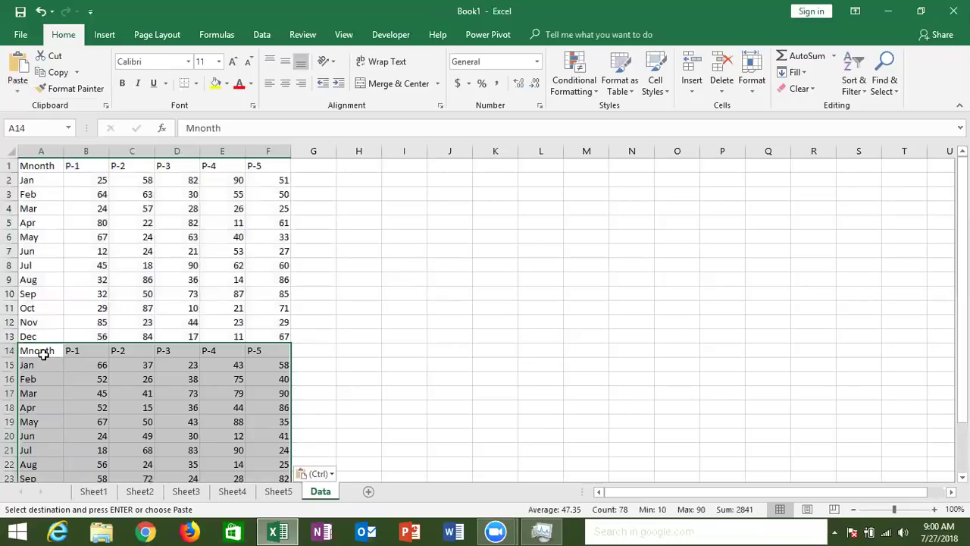
# Delete all the stacked test data A1:F26 from the Data sheet
pyautogui.hotkey('ctrl', 'Home')
pyautogui.hotkey('ctrl', 'shift', 'End')
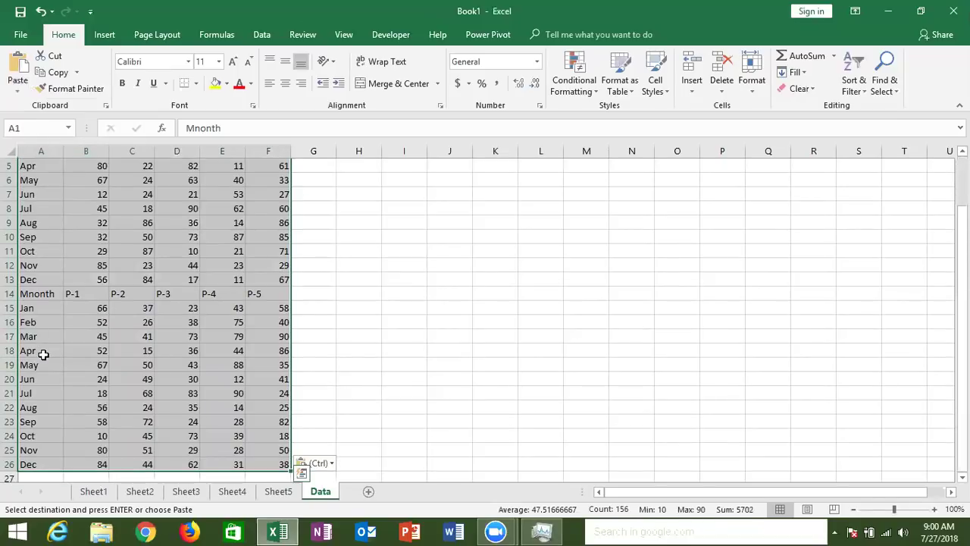
pyautogui.press('Delete')
pyautogui.hotkey('ctrl', 'Home')
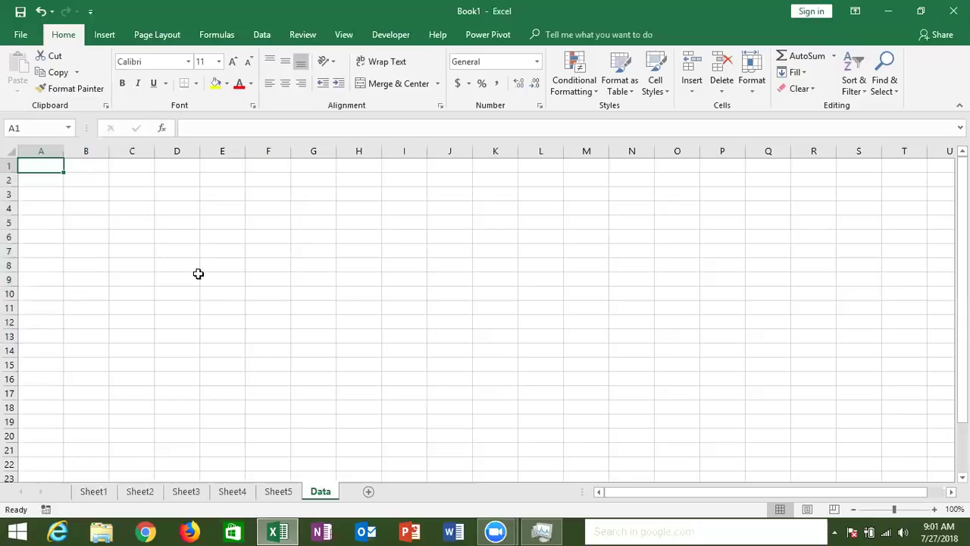
# Open the VBA editor, insert Module1, and start an empty Sub copy() macro
pyautogui.click(383, 35)
pyautogui.click(16, 82)
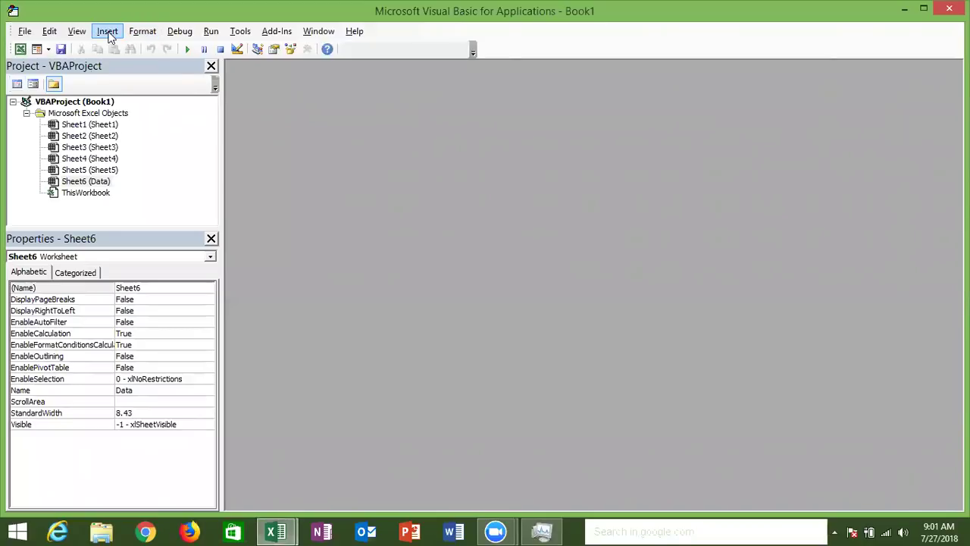
pyautogui.click(107, 31)
pyautogui.click(130, 79)
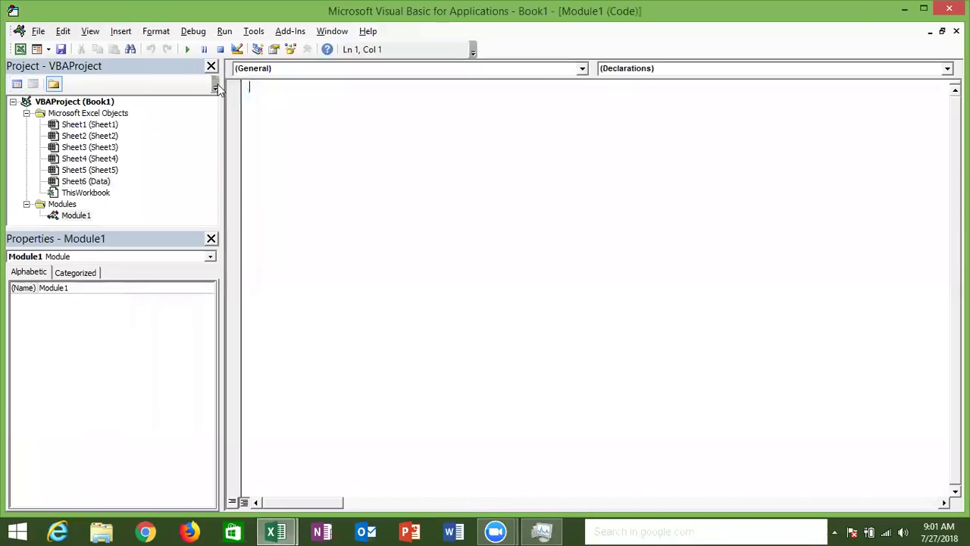
pyautogui.write('sub copy()')
pyautogui.press('Return')
pyautogui.press('Return')
pyautogui.press('Return')
pyautogui.press('Return')
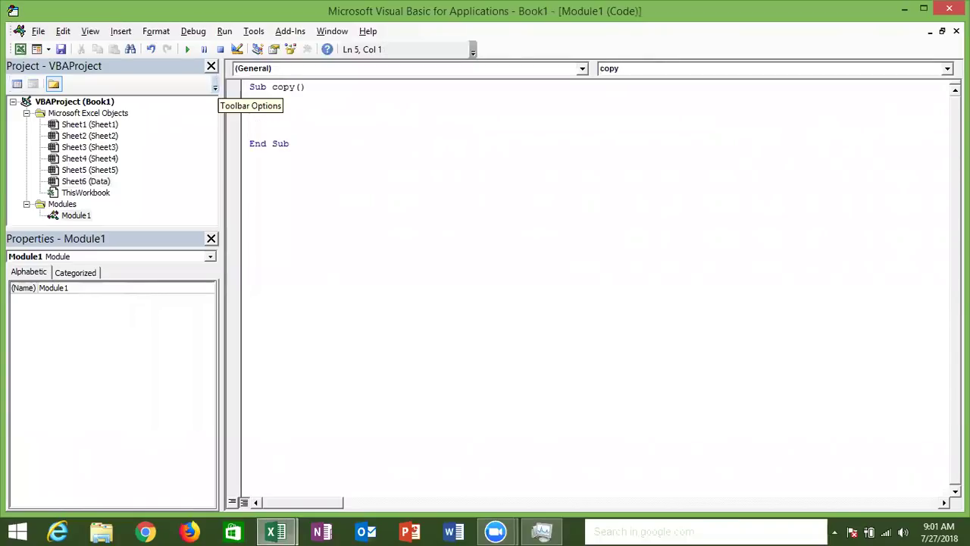
pyautogui.click(270, 116)
# Compare Sheet1's month table with the empty Data sheet, then go back to the code
pyautogui.hotkey('alt', 'F11')
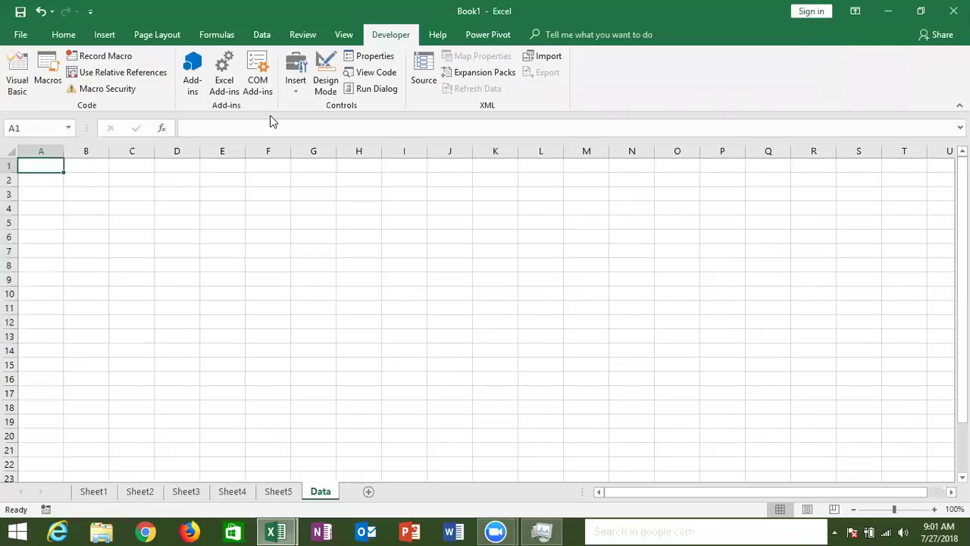
pyautogui.click(87, 492)
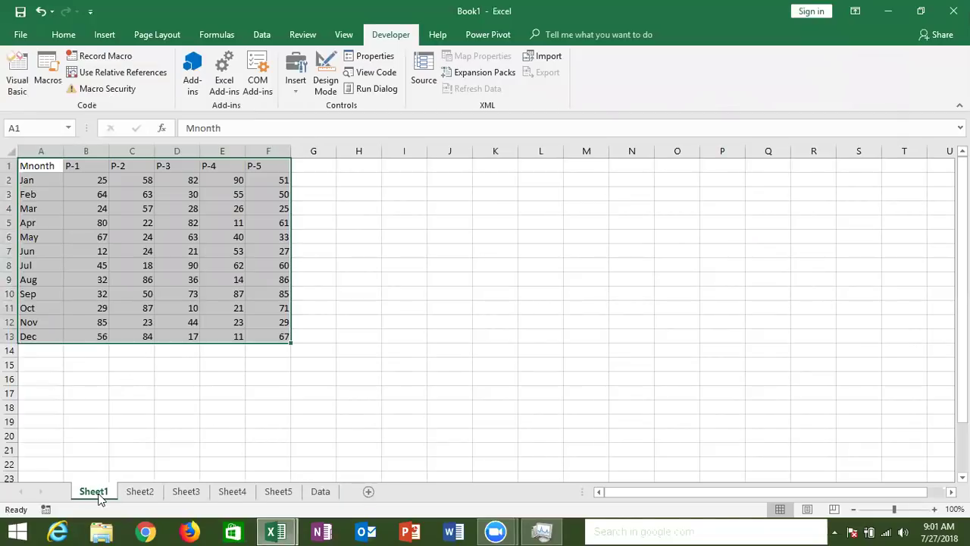
pyautogui.click(58, 226)
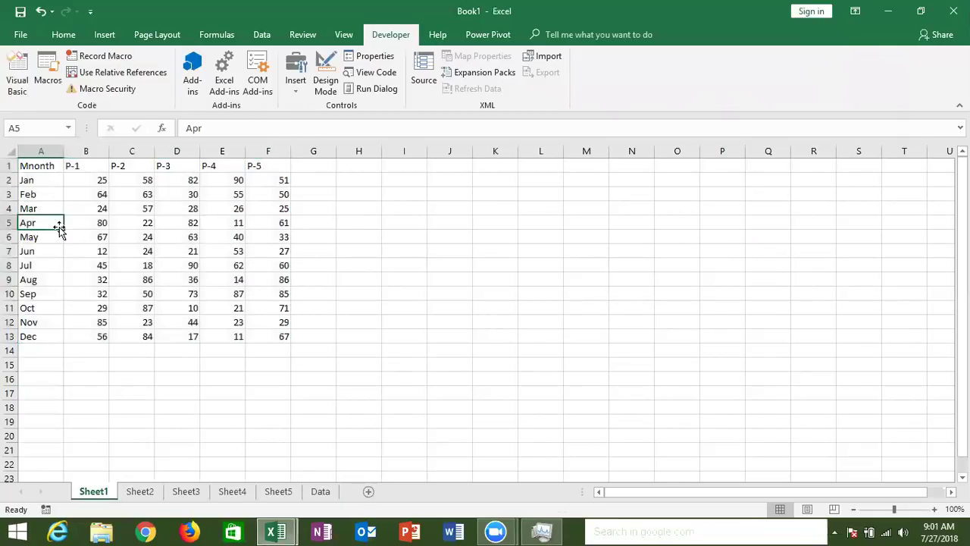
pyautogui.click(320, 491)
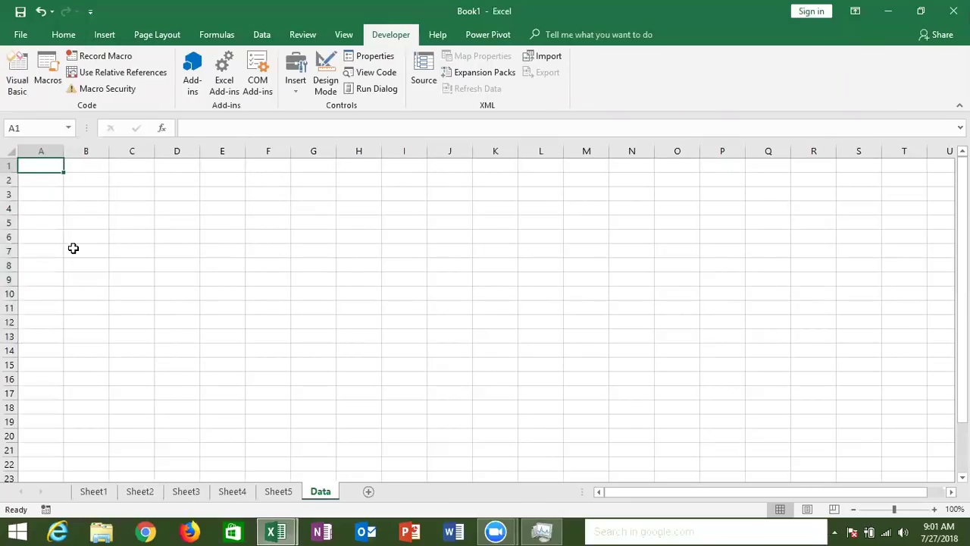
pyautogui.click(85, 493)
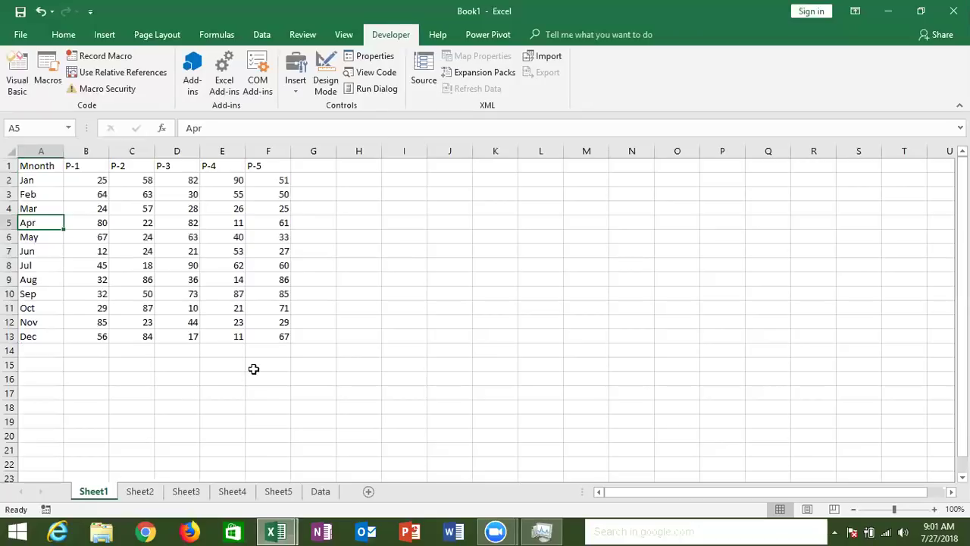
pyautogui.click(320, 490)
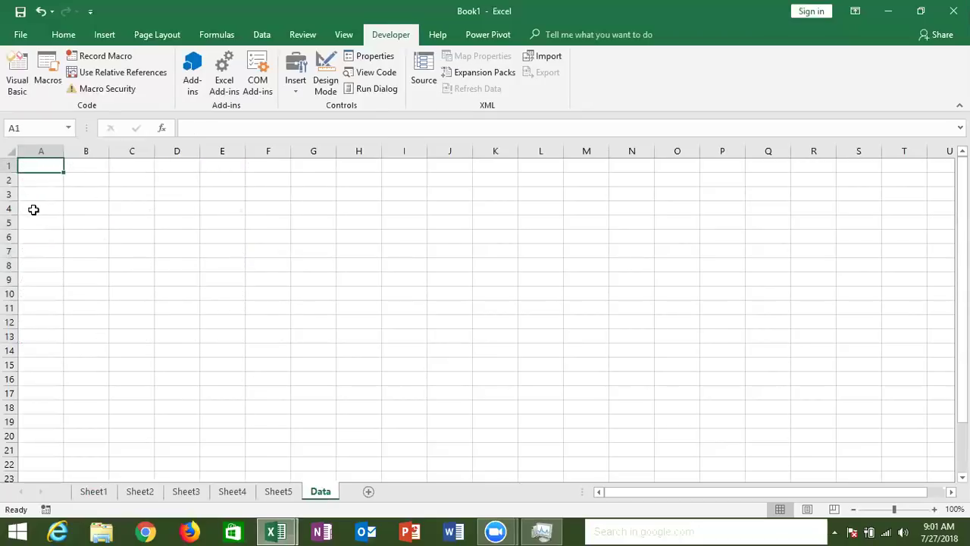
pyautogui.hotkey('alt', 'F11')
# Add a Sheets(1).Select line to the copy macro, checking that Sheet1 is first
pyautogui.press('Return')
pyautogui.press('Up')
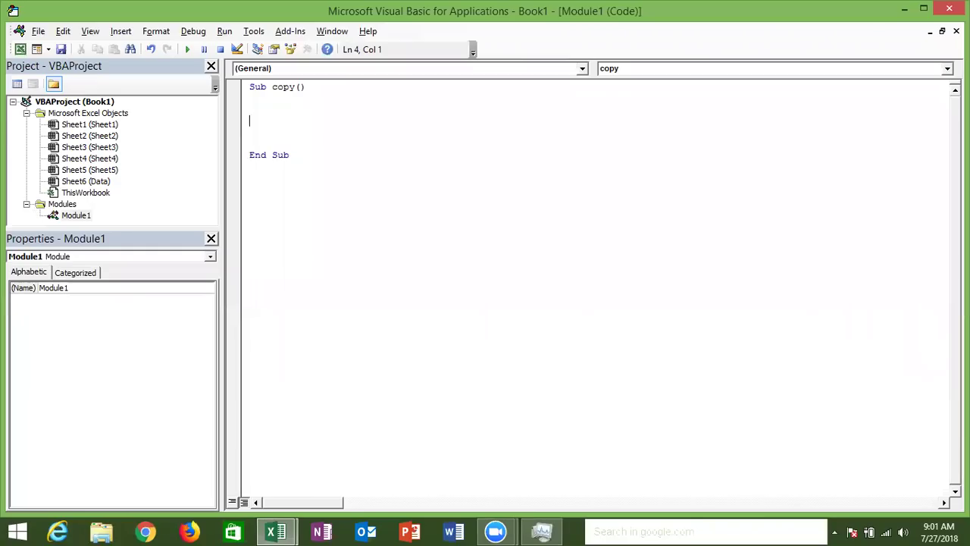
pyautogui.write('r')
pyautogui.press('BackSpace')
pyautogui.write('sheets')
pyautogui.write('("')
pyautogui.press('BackSpace')
pyautogui.write('1)')
pyautogui.hotkey('alt', 'F11')
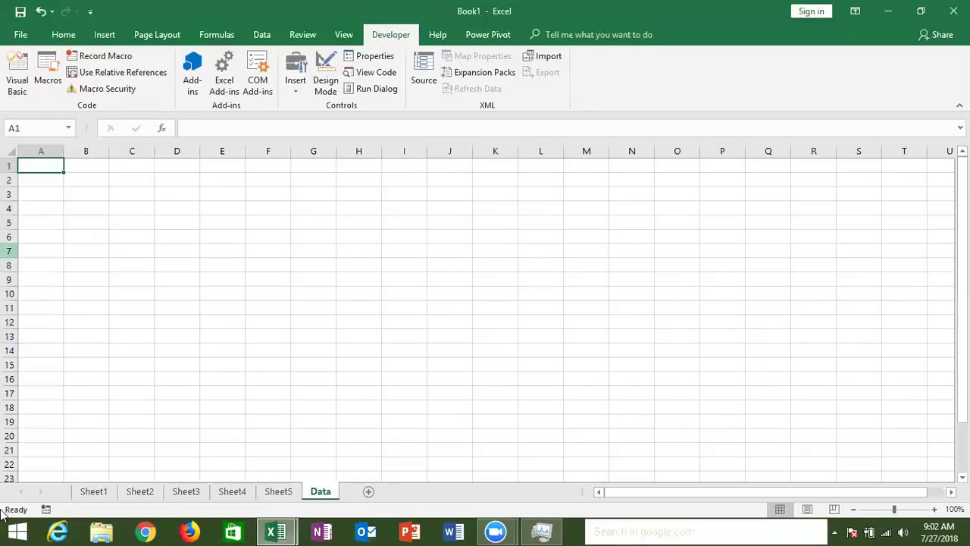
pyautogui.click(83, 493)
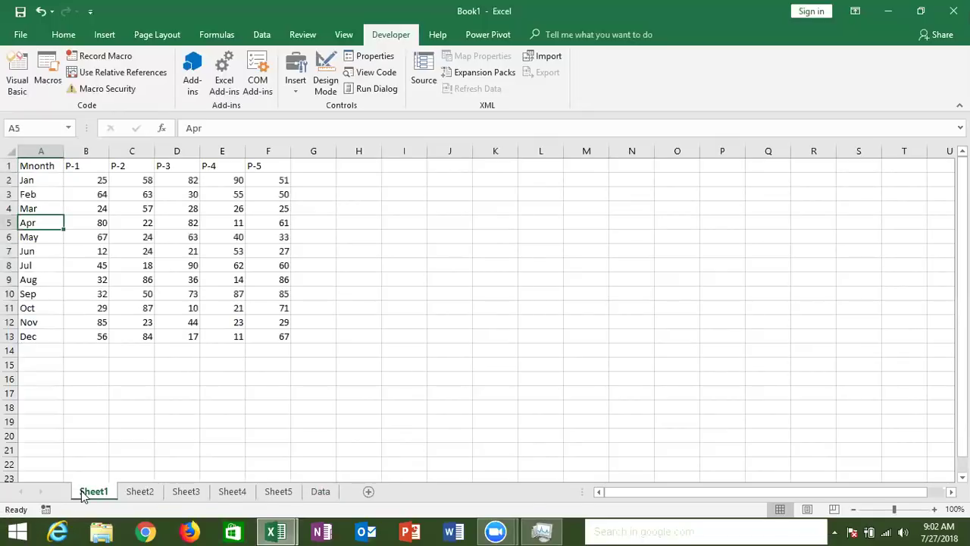
pyautogui.hotkey('alt', 'F11')
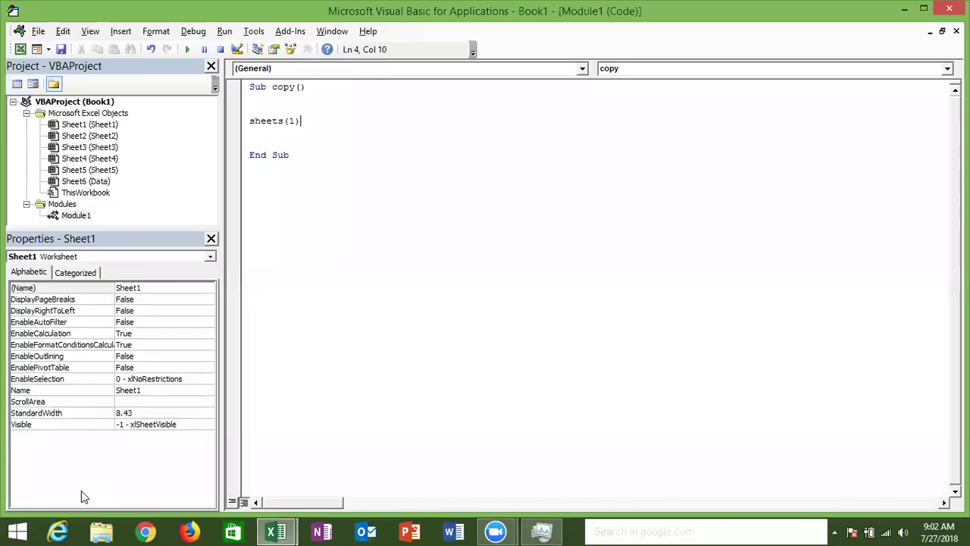
pyautogui.write('.select')
pyautogui.press('Return')
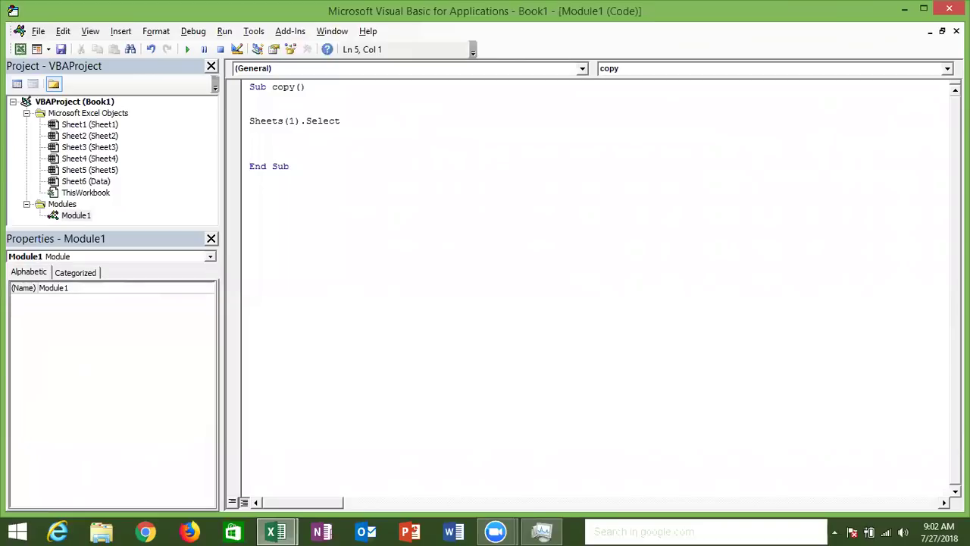
# Add a Range("A1").CurrentRegion.Copy line below it
pyautogui.write('r')
pyautogui.press('BackSpace')
pyautogui.write('range')
pyautogui.write('("A1')
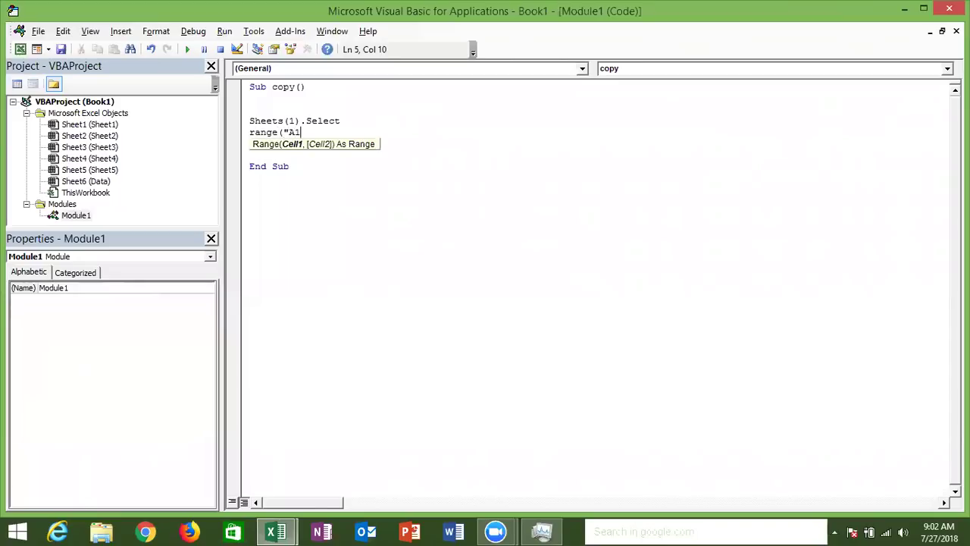
pyautogui.write('").')
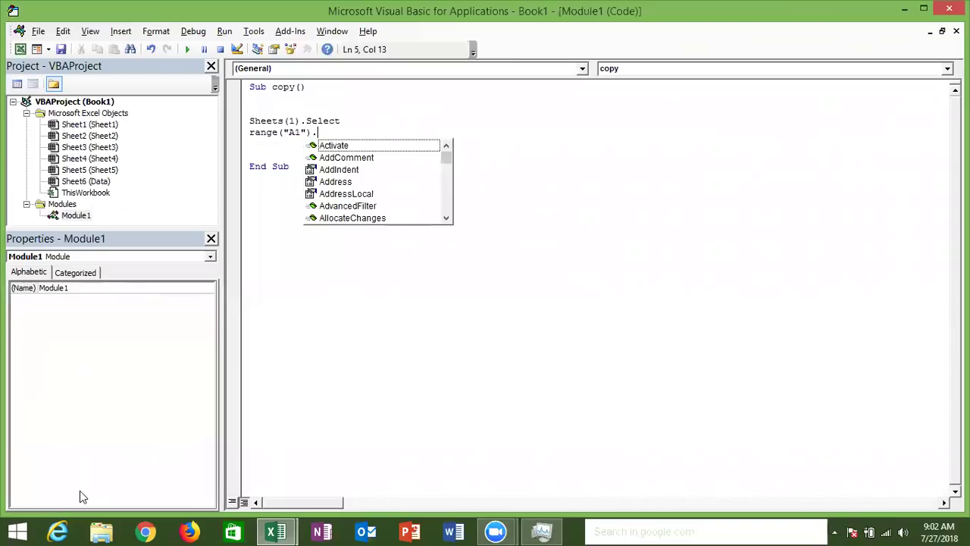
pyautogui.write('cu')
pyautogui.press('Down')
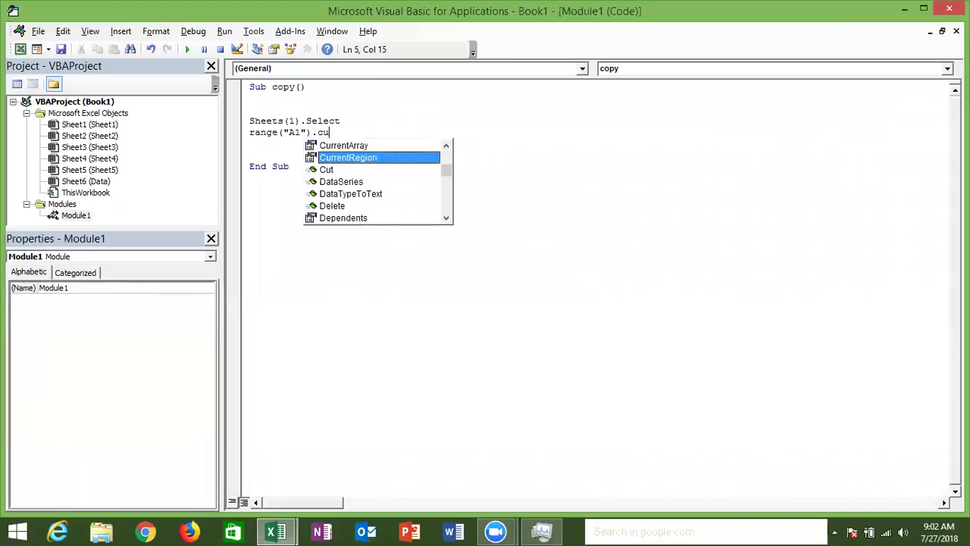
pyautogui.press('Tab')
pyautogui.write('.cop')
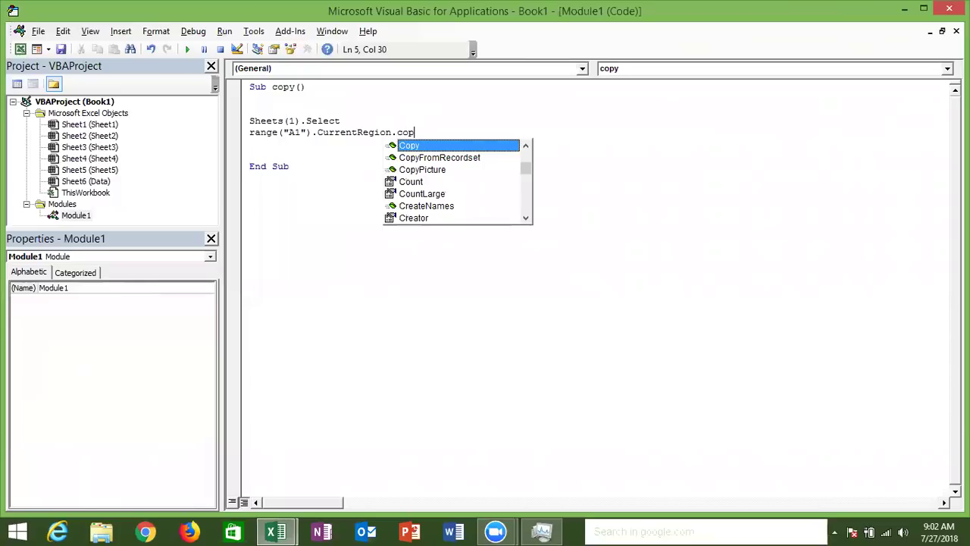
pyautogui.press('Tab')
pyautogui.press('Return')
# Copy Sheet1's month table, cancel the copy mode, and show the empty Data sheet
pyautogui.hotkey('alt', 'F11')
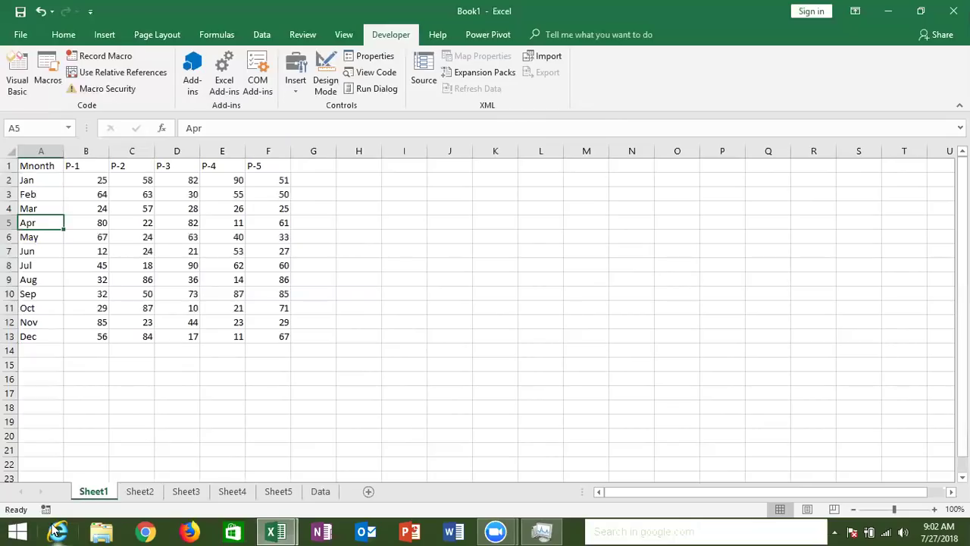
pyautogui.hotkey('ctrl', 'a')
pyautogui.hotkey('ctrl', 'c')
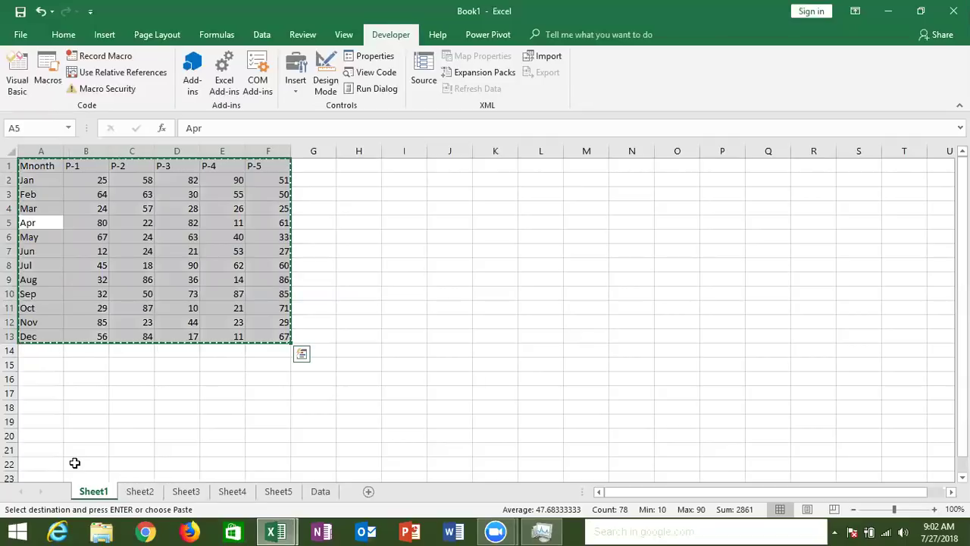
pyautogui.press('Escape')
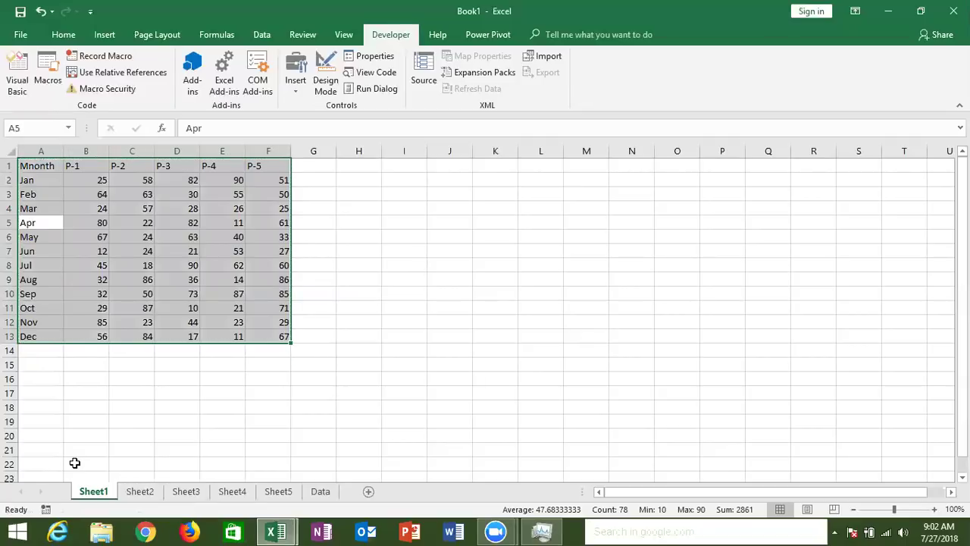
pyautogui.press('Up')
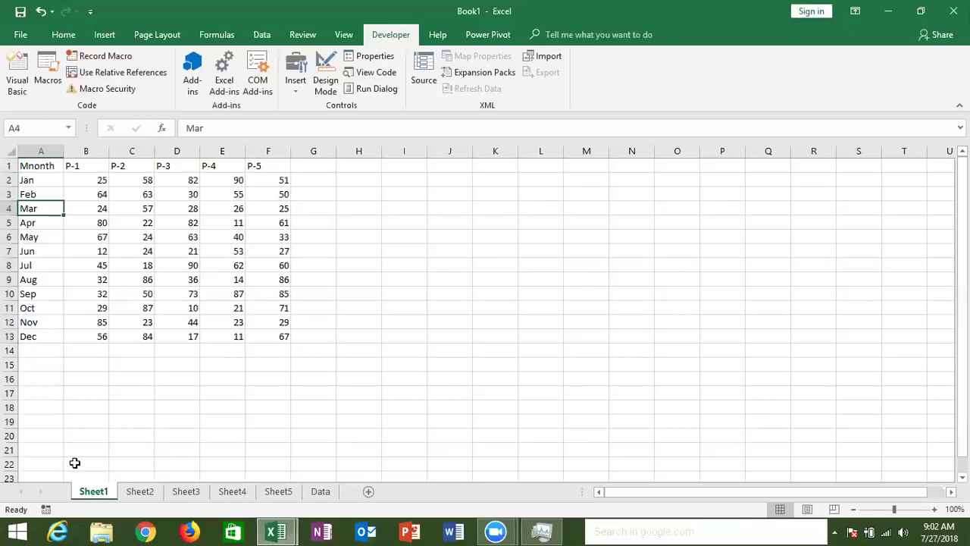
pyautogui.hotkey('alt', 'F11')
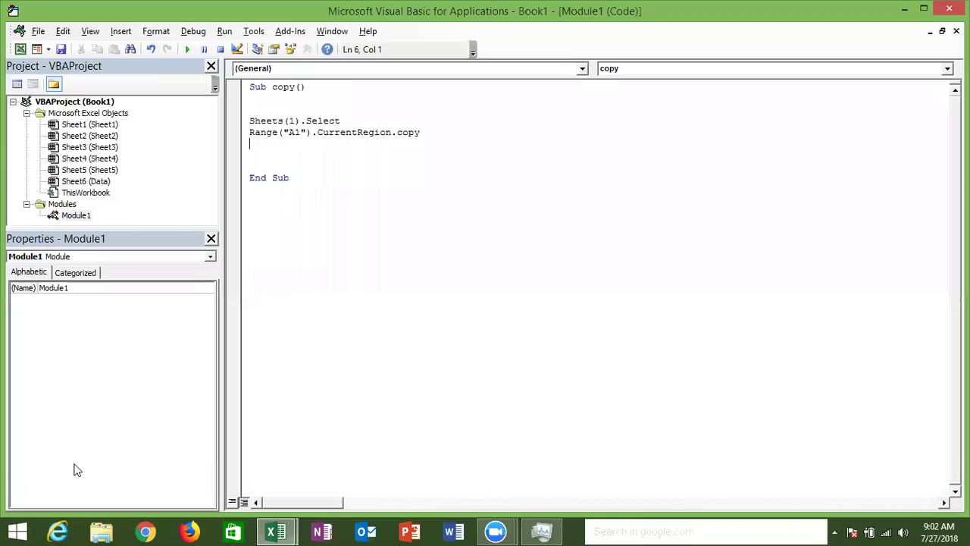
pyautogui.hotkey('alt', 'F11')
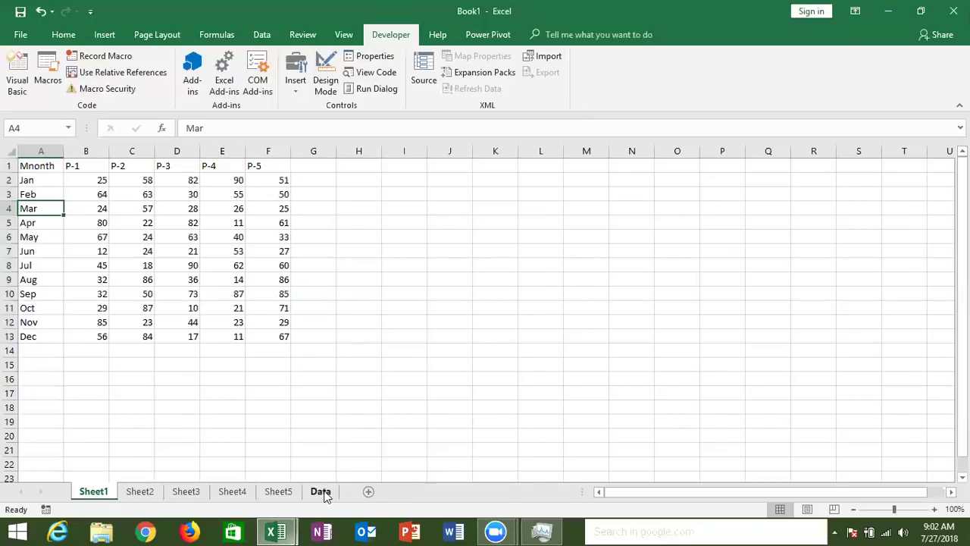
pyautogui.click(320, 491)
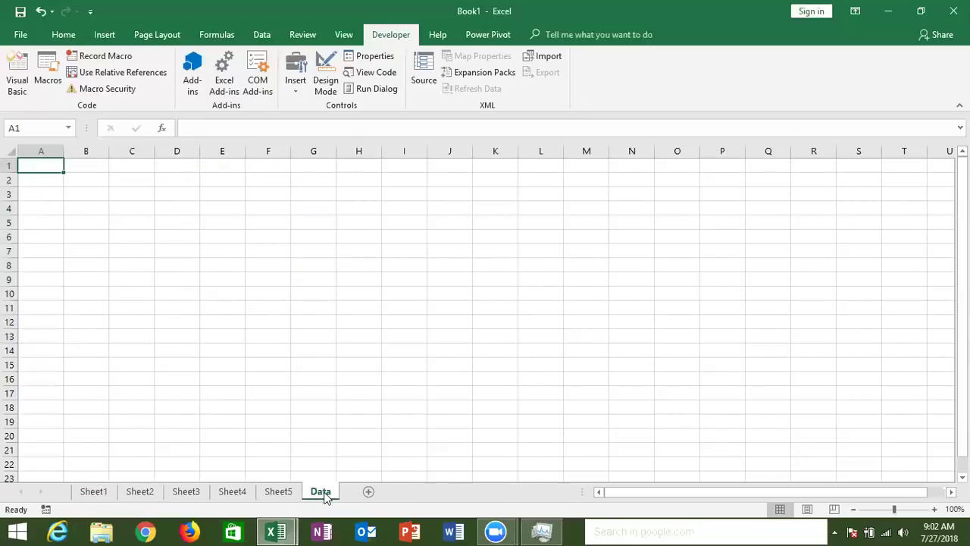
pyautogui.hotkey('alt', 'F11')
# Add a Sheets("Data").Select line to the copy macro and begin a range( line
pyautogui.write('sheets(')
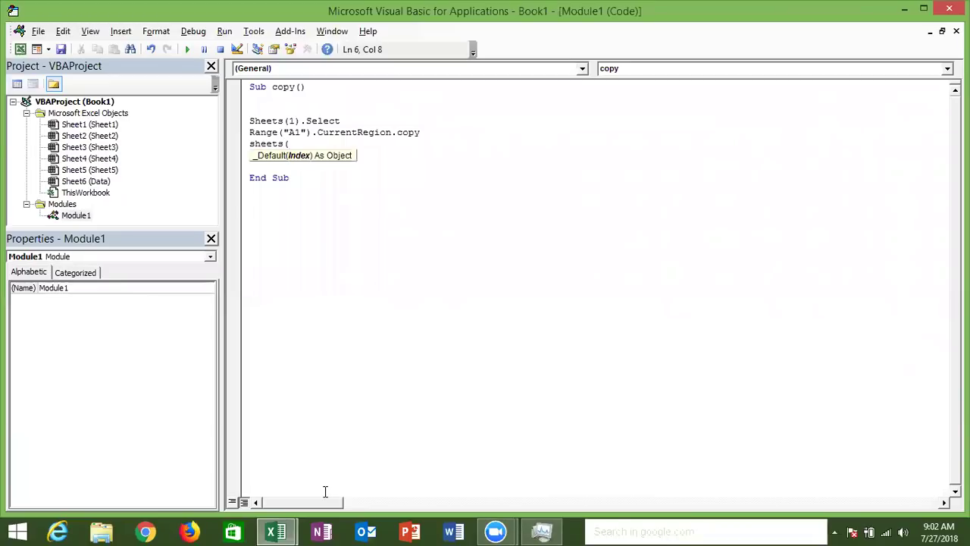
pyautogui.write('"Data").select')
pyautogui.press('Return')
pyautogui.write('range')
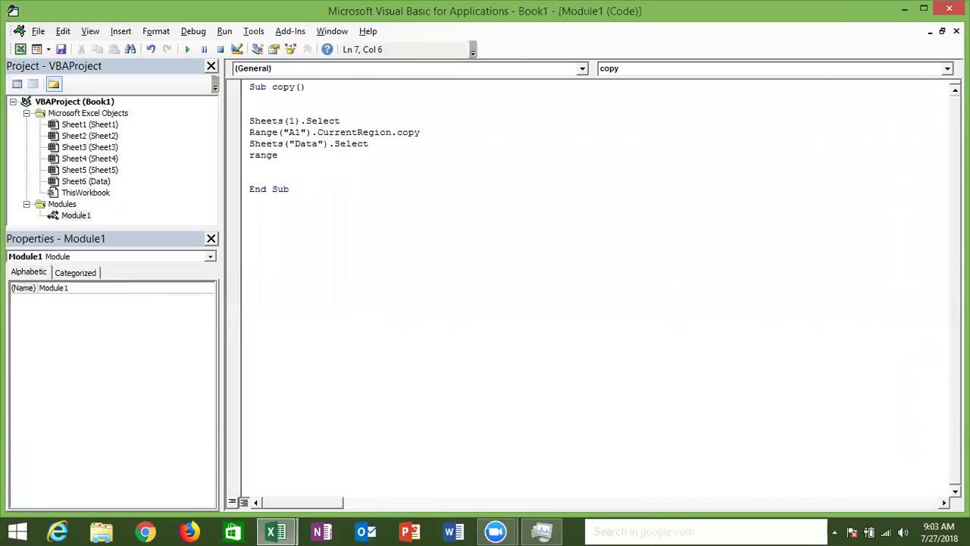
pyautogui.write('(')
pyautogui.hotkey('alt', 'F11')
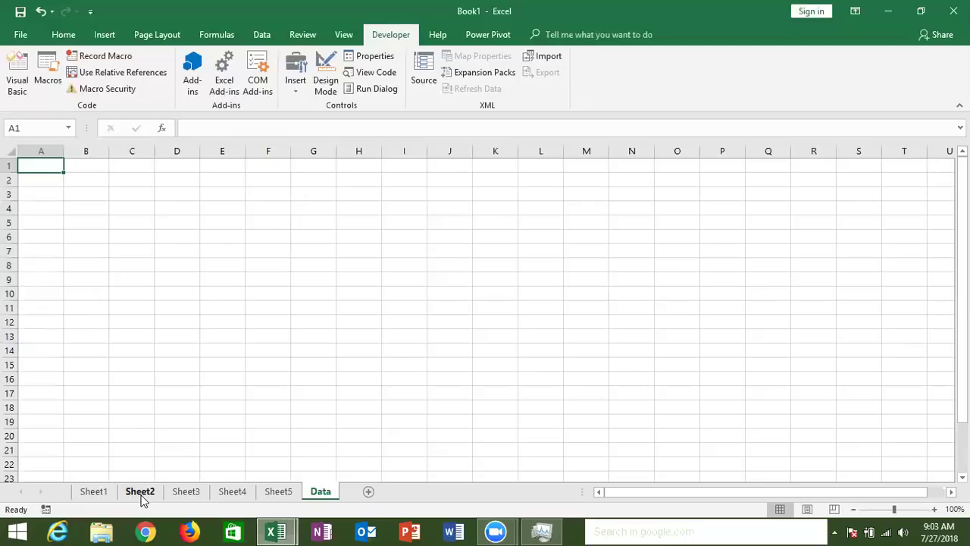
# Paste Sheet1's A1:F13 month table into the Data sheet at A1, then select A14
pyautogui.click(94, 491)
pyautogui.hotkey('ctrl', 'a')
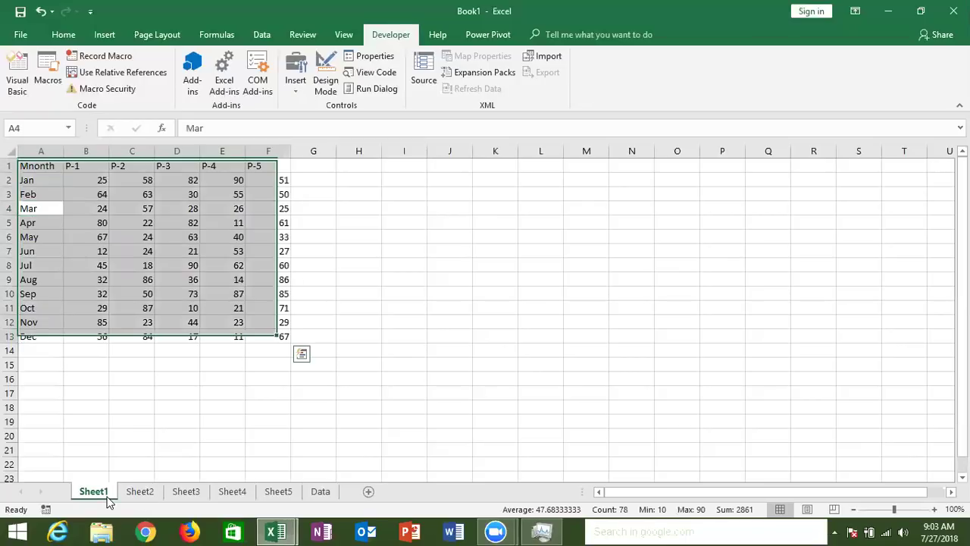
pyautogui.hotkey('ctrl', 'c')
pyautogui.click(318, 497)
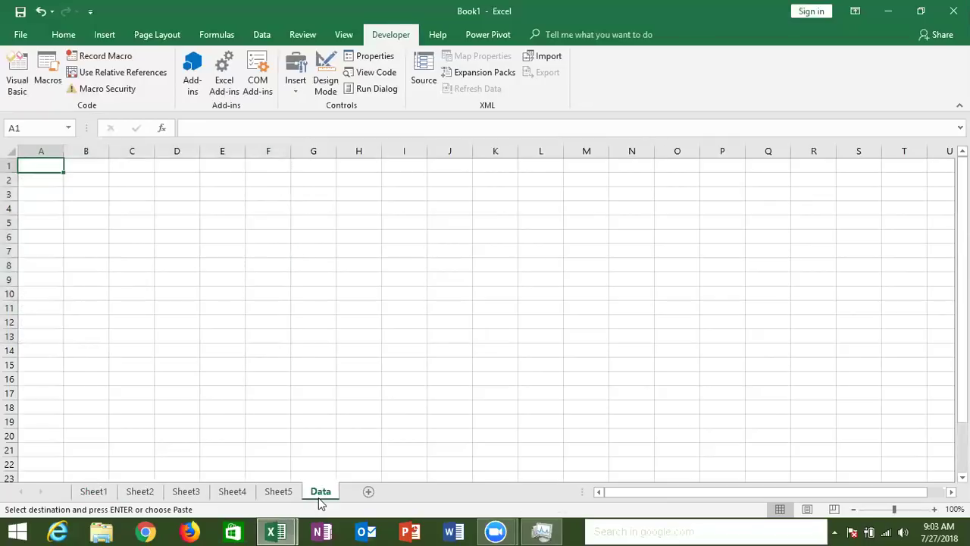
pyautogui.hotkey('ctrl', 'v')
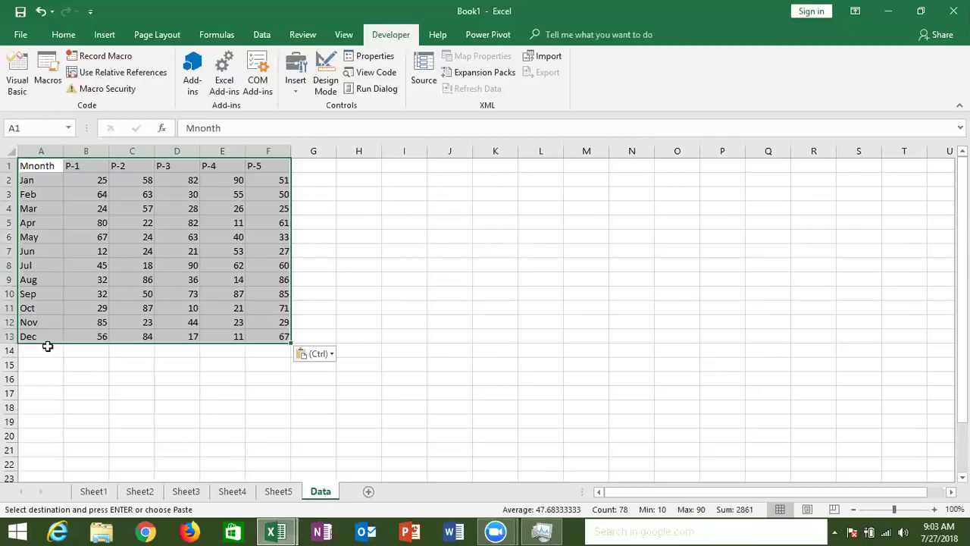
pyautogui.click(47, 348)
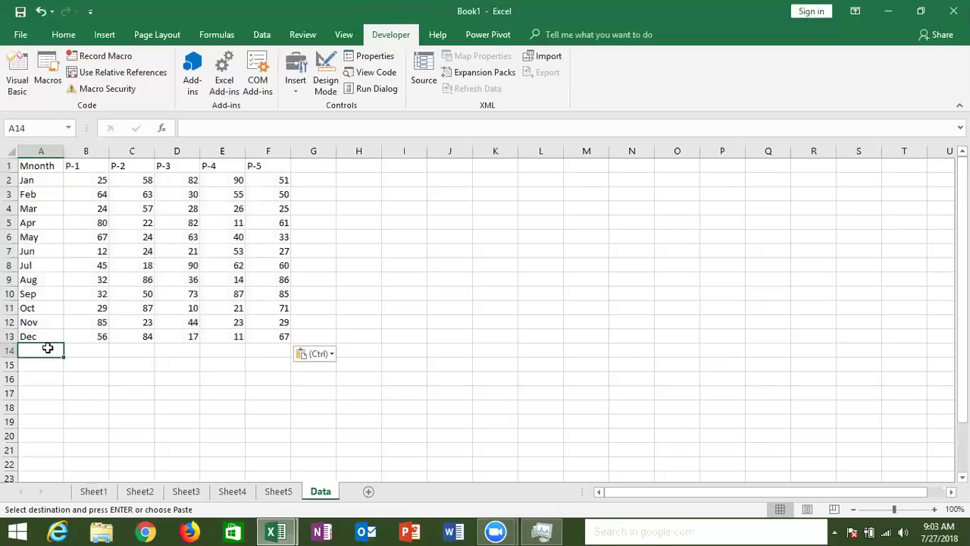
pyautogui.hotkey('alt', 'F11')
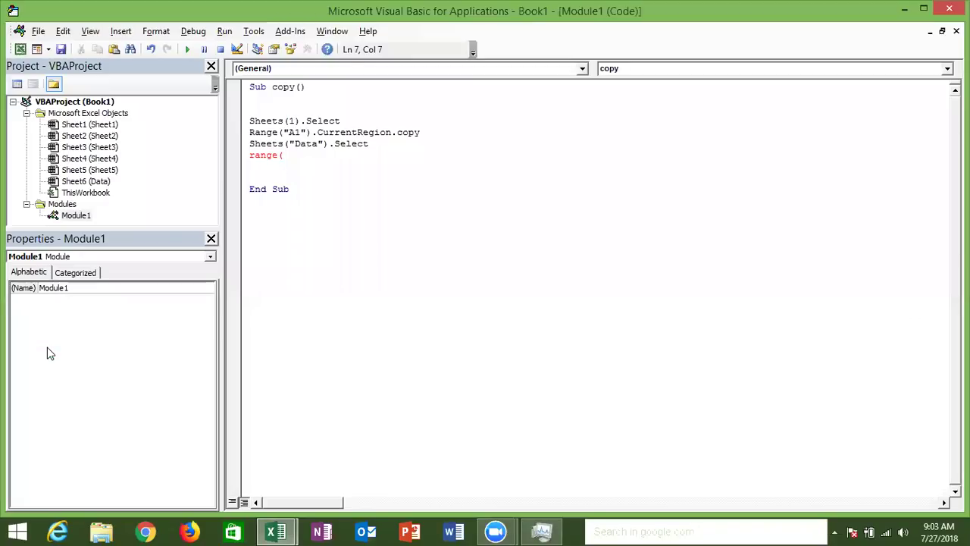
# Write the line Range("A65000").End(xlUp).Offset(1, 0).Select to reach the first empty cell in column A
pyautogui.write('"A')
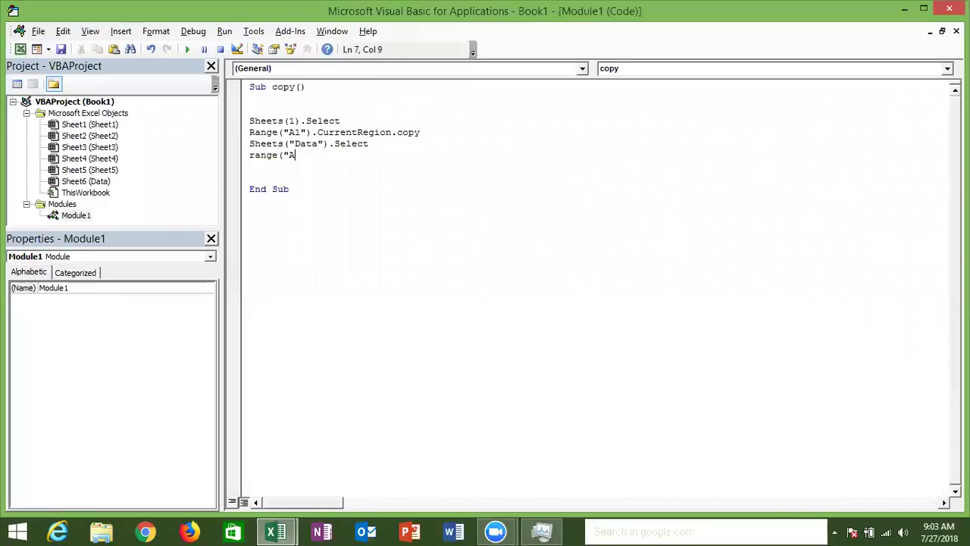
pyautogui.write('65000"0')
pyautogui.press('BackSpace')
pyautogui.write(').End')
pyautogui.write('(')
pyautogui.press('Down')
pyautogui.press('Down')
pyautogui.press('Down')
pyautogui.press('Down')
pyautogui.press('Tab')
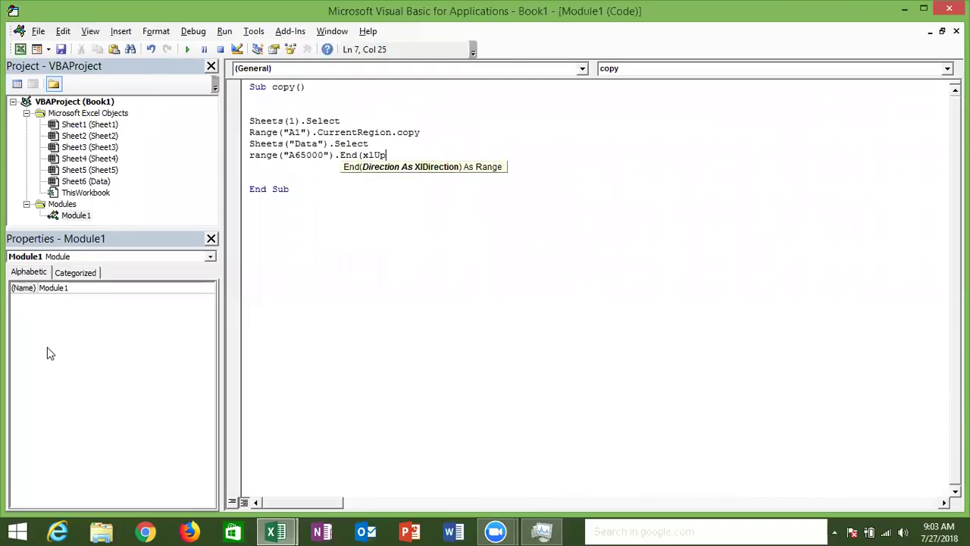
pyautogui.write(').')
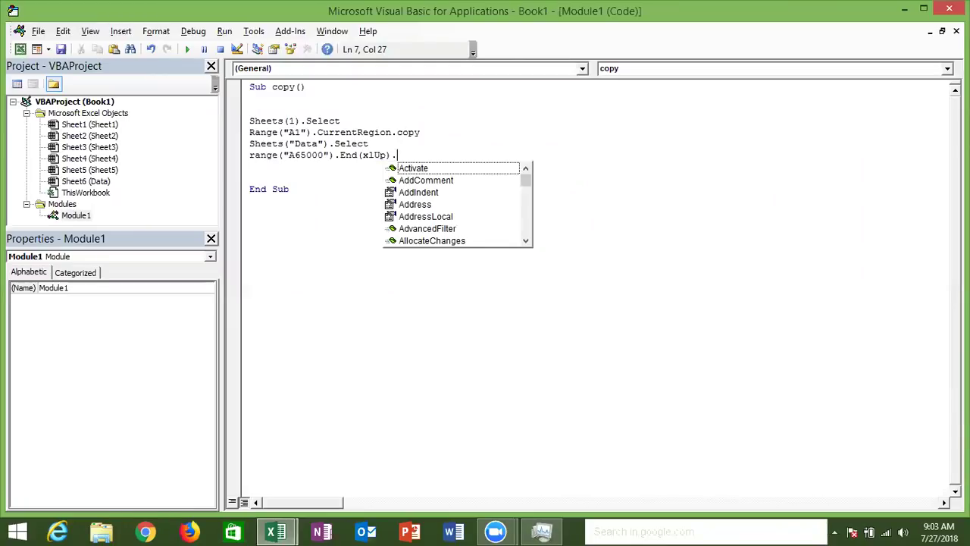
pyautogui.write('of')
pyautogui.press('Tab')
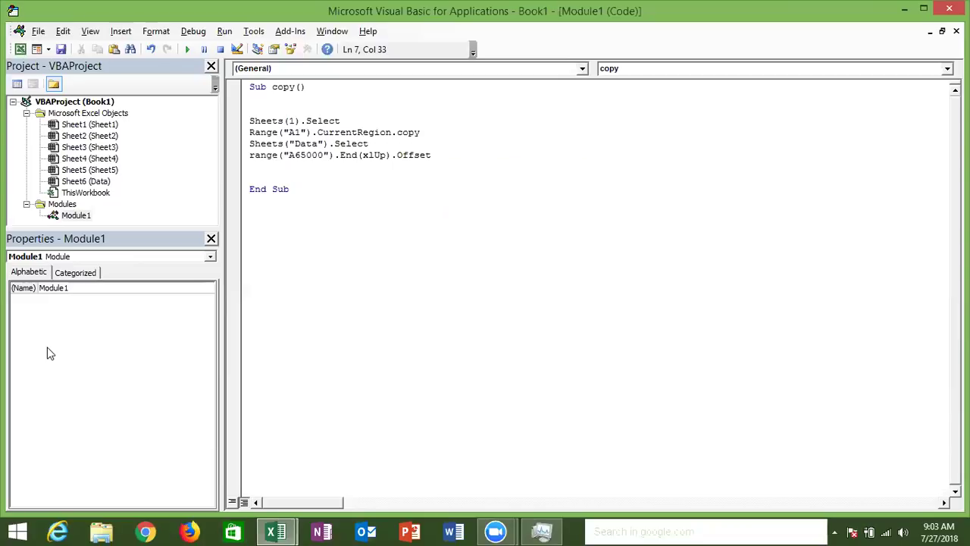
pyautogui.write('(10')
pyautogui.press('BackSpace')
pyautogui.write(',0)')
pyautogui.write('.p')
pyautogui.press('Down')
pyautogui.press('Down')
pyautogui.press('Down')
pyautogui.press('Tab')
pyautogui.press('Return')
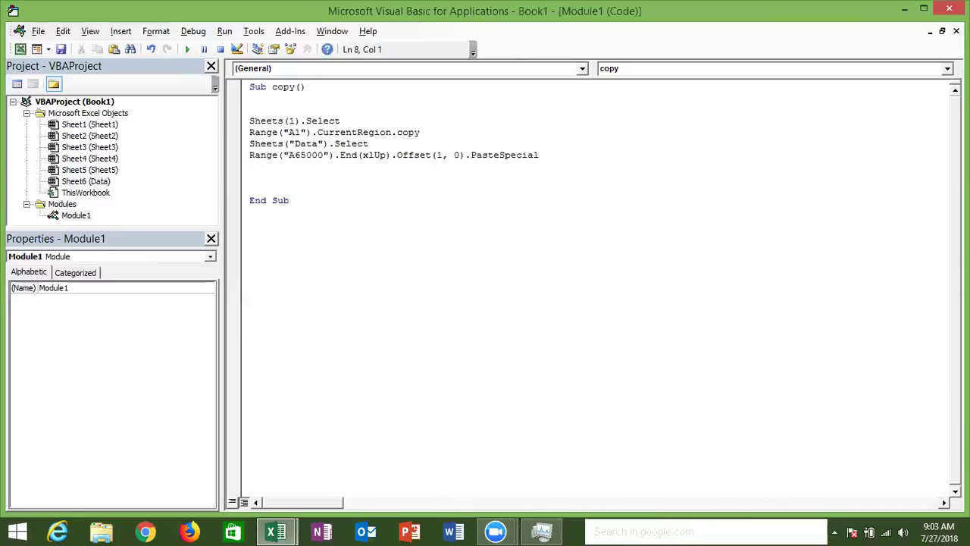
pyautogui.press('BackSpace')
pyautogui.press('BackSpace')
pyautogui.press('BackSpace')
pyautogui.press('BackSpace')
pyautogui.press('BackSpace')
pyautogui.press('BackSpace')
pyautogui.press('BackSpace')
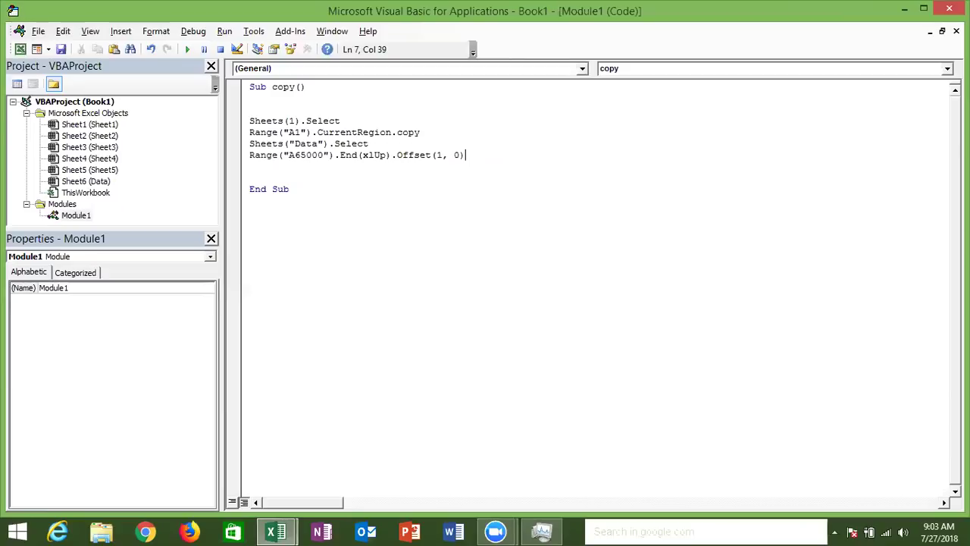
pyautogui.write('.Offse')
pyautogui.press('Return')
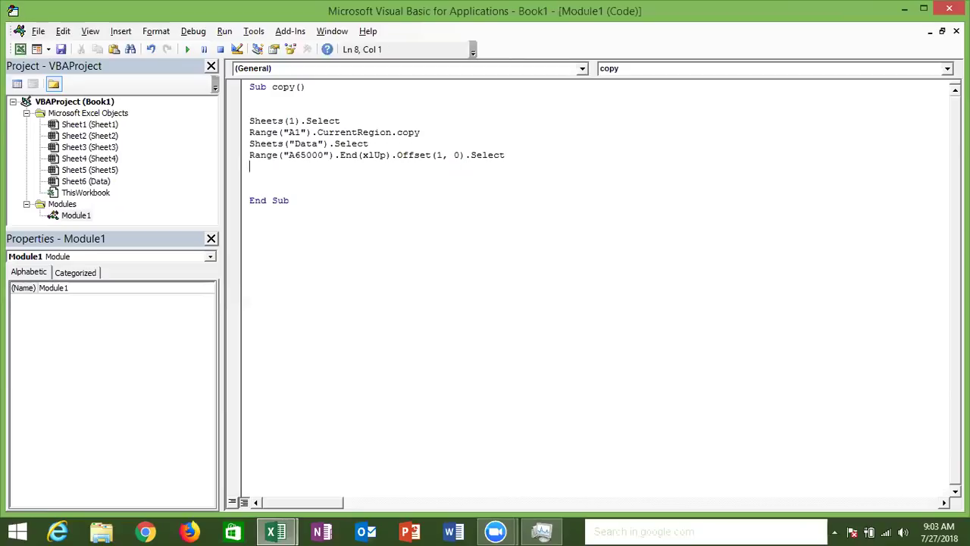
# Add an ActiveSheet.Paste line below the offset line
pyautogui.write('activesheet.pa')
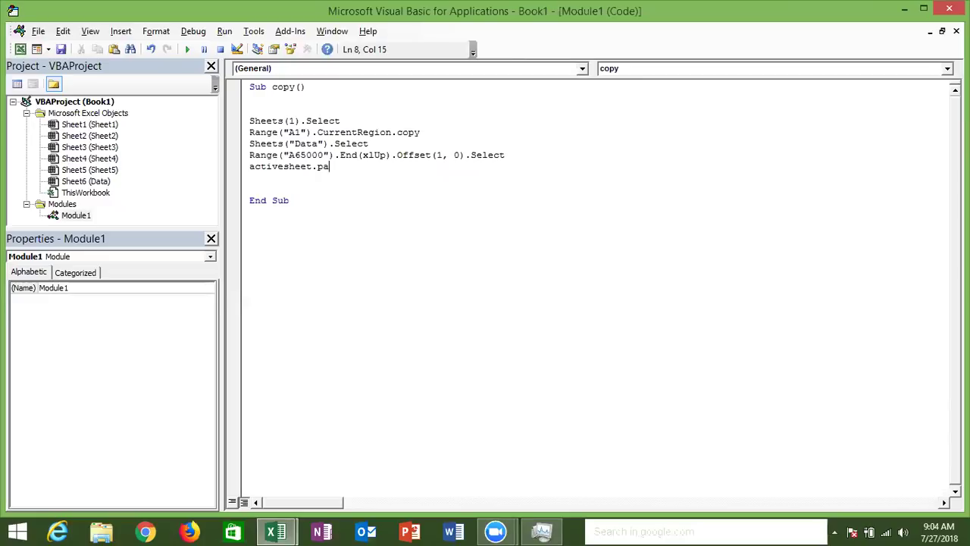
pyautogui.write('is')
pyautogui.press('BackSpace')
pyautogui.press('BackSpace')
pyautogui.write('ste')
pyautogui.press('Return')
# On the Data sheet, confirm Ctrl+Up from A22 lands on Dec and A14 is next empty
pyautogui.hotkey('alt', 'Tab')
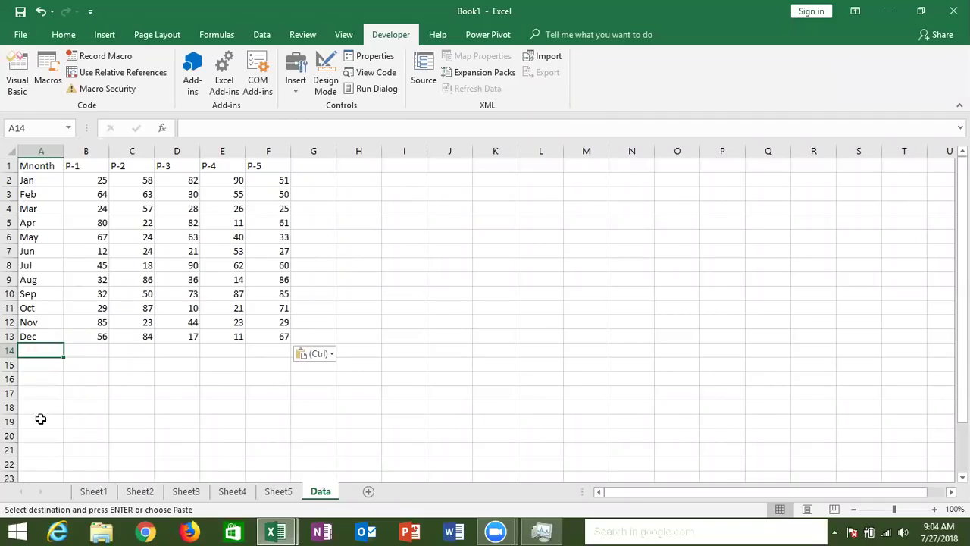
pyautogui.click(43, 467)
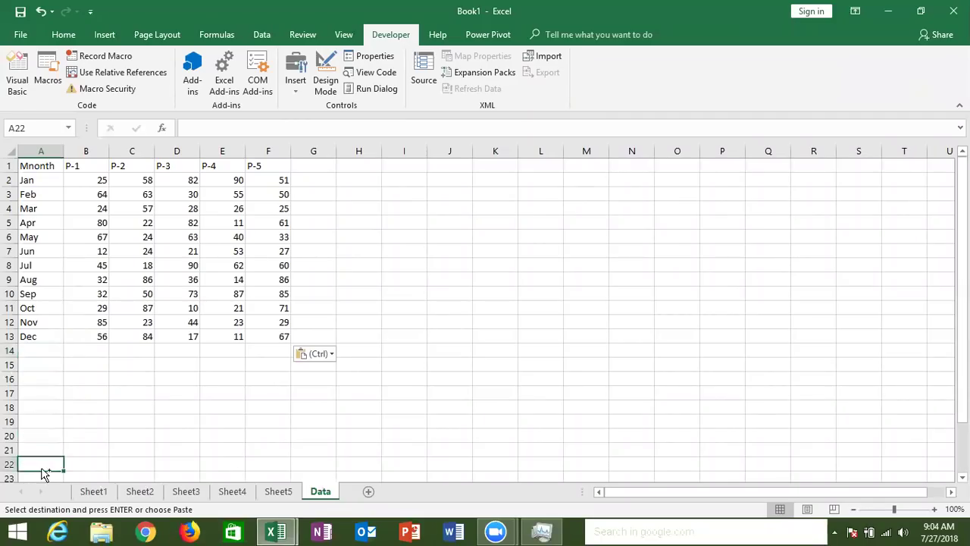
pyautogui.hotkey('ctrl', 'Up')
pyautogui.press('Down')
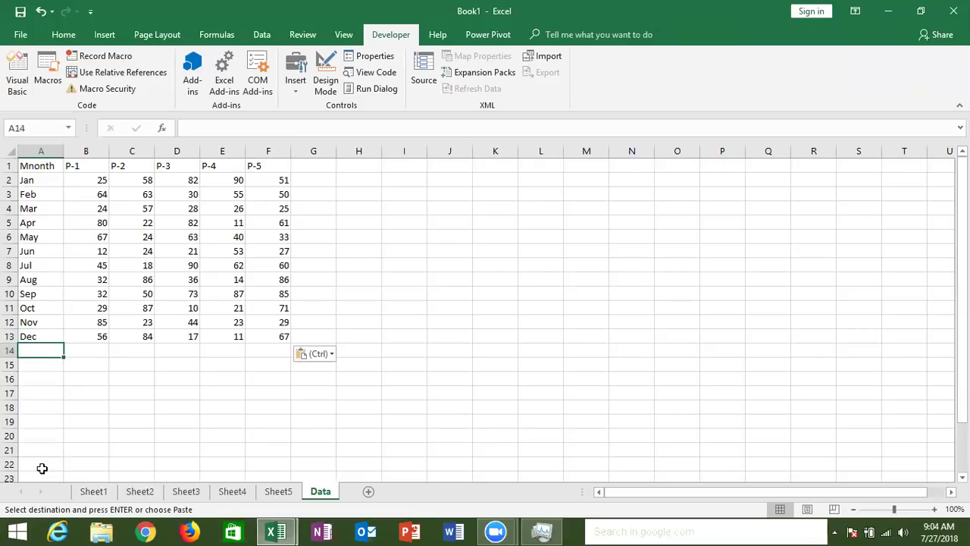
pyautogui.click(273, 524)
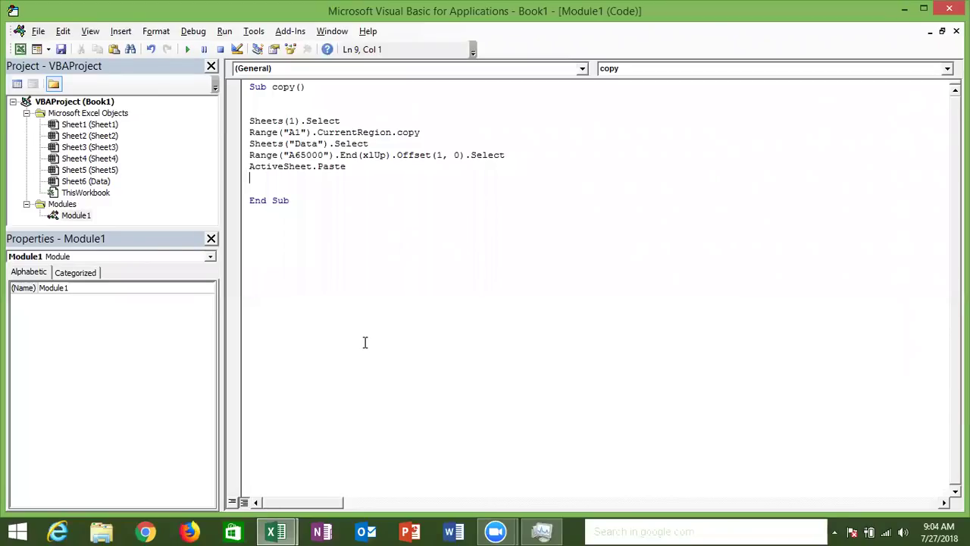
# Replace ActiveSheet.Paste with .PasteSpecial xlPasteAll on the Offset(1, 0) line, then run the macro
pyautogui.doubleClick(338, 168)
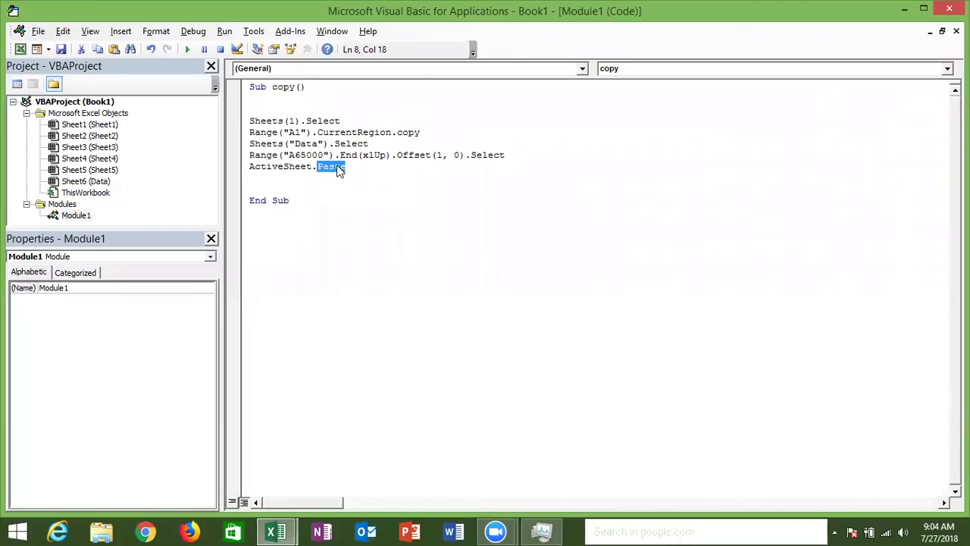
pyautogui.press('BackSpace')
pyautogui.press('BackSpace')
pyautogui.press('BackSpace')
pyautogui.press('BackSpace')
pyautogui.press('BackSpace')
pyautogui.press('BackSpace')
pyautogui.press('BackSpace')
pyautogui.press('BackSpace')
pyautogui.press('BackSpace')
pyautogui.press('BackSpace')
pyautogui.press('BackSpace')
pyautogui.press('BackSpace')
pyautogui.press('BackSpace')
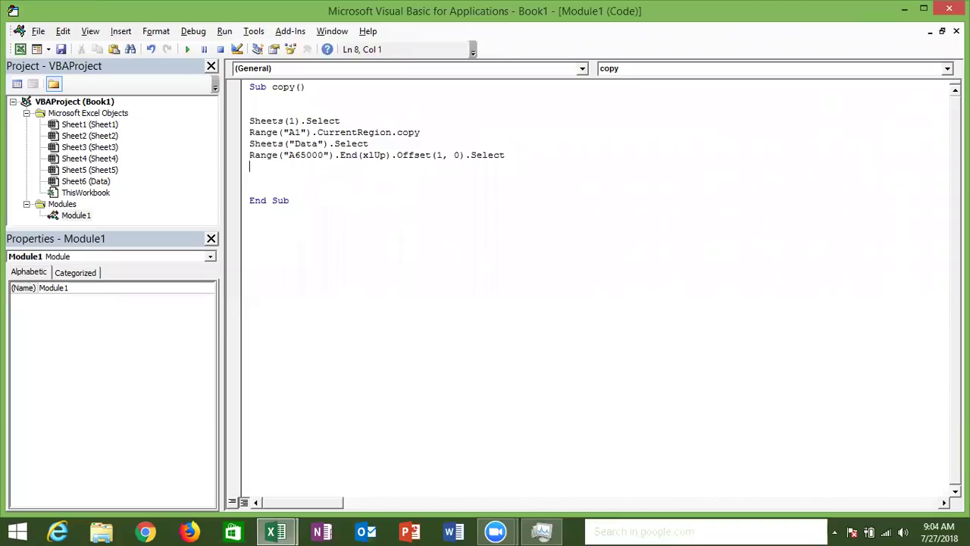
pyautogui.doubleClick(484, 156)
pyautogui.press('BackSpace')
pyautogui.press('BackSpace')
pyautogui.write('.p')
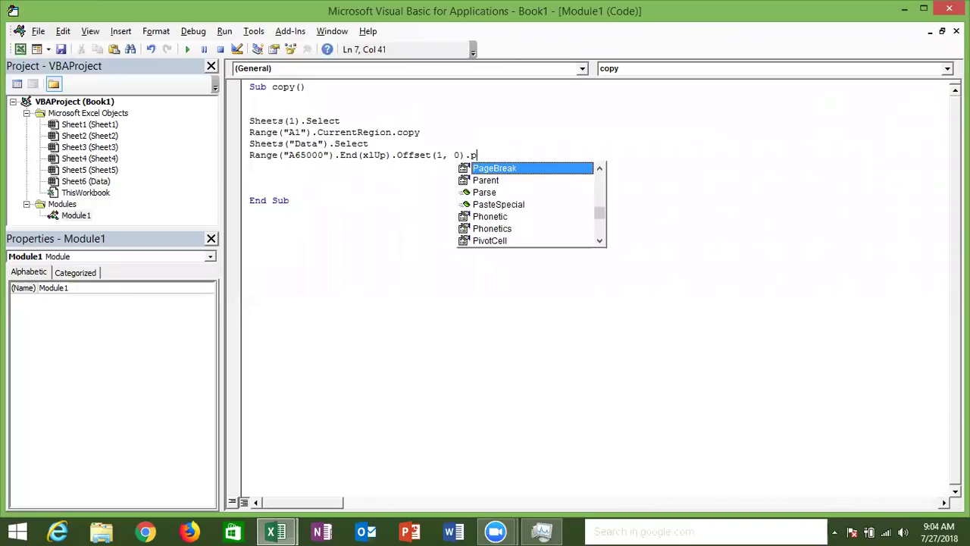
pyautogui.press('Down')
pyautogui.press('Down')
pyautogui.press('Down')
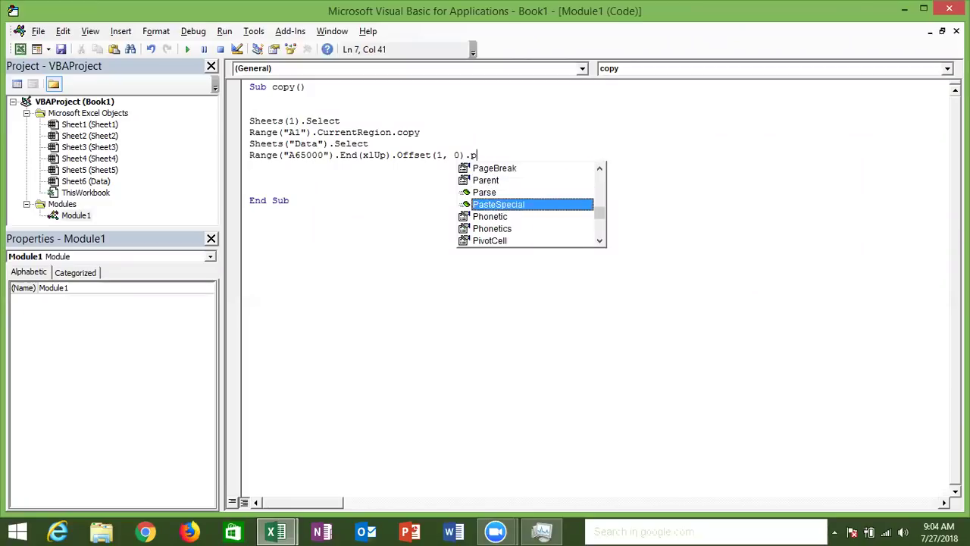
pyautogui.press('Tab')
pyautogui.press('Return')
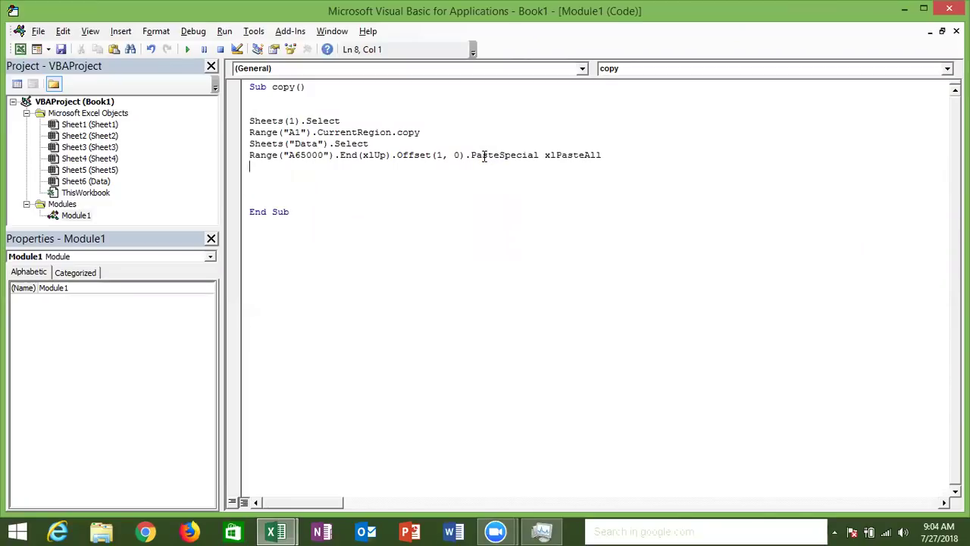
pyautogui.press('F5')
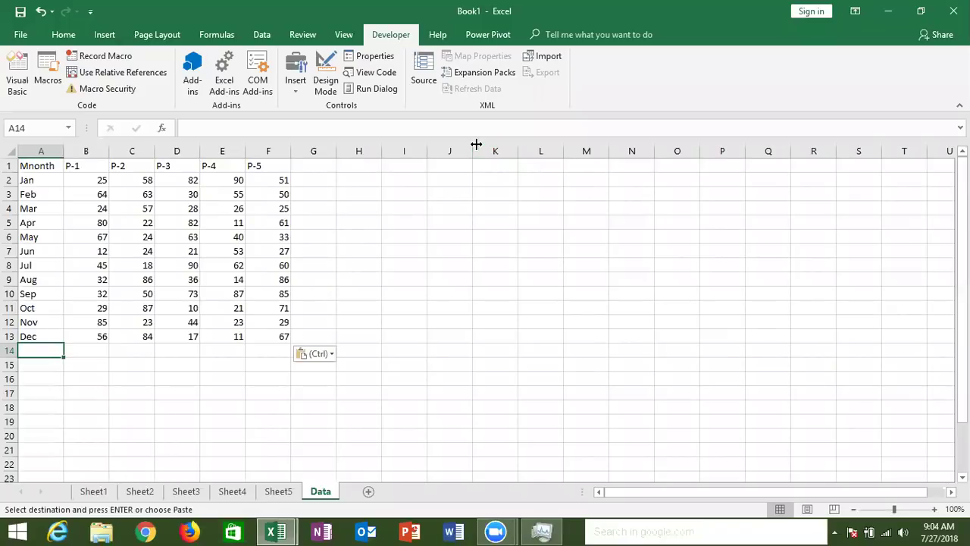
# Preview the Paste Special options for cell I7, then dismiss them without pasting
pyautogui.rightClick(382, 250)
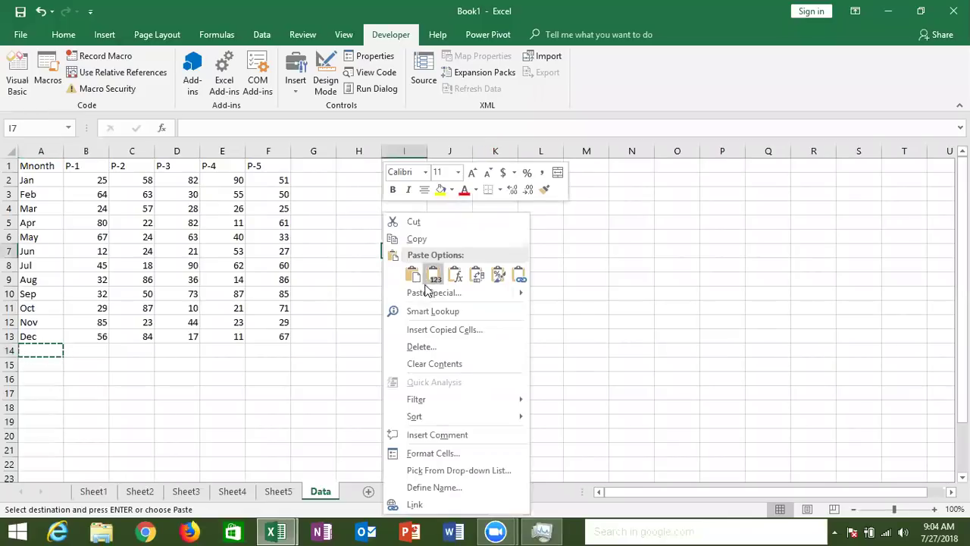
pyautogui.click(425, 293)
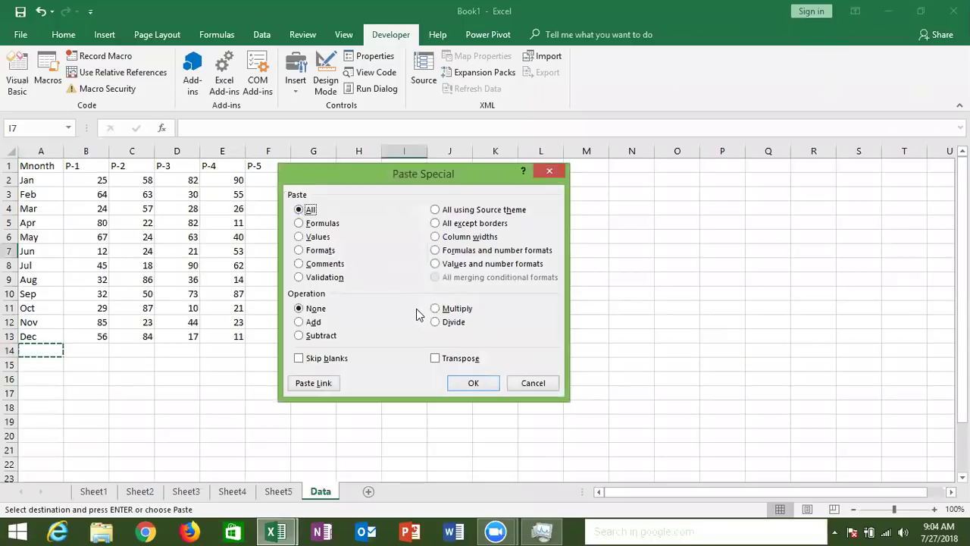
pyautogui.press('Escape')
pyautogui.press('Escape')
# Prefix the Range paste line with Sheets("Data"). so it targets the Data sheet directly
pyautogui.hotkey('alt', 'F11')
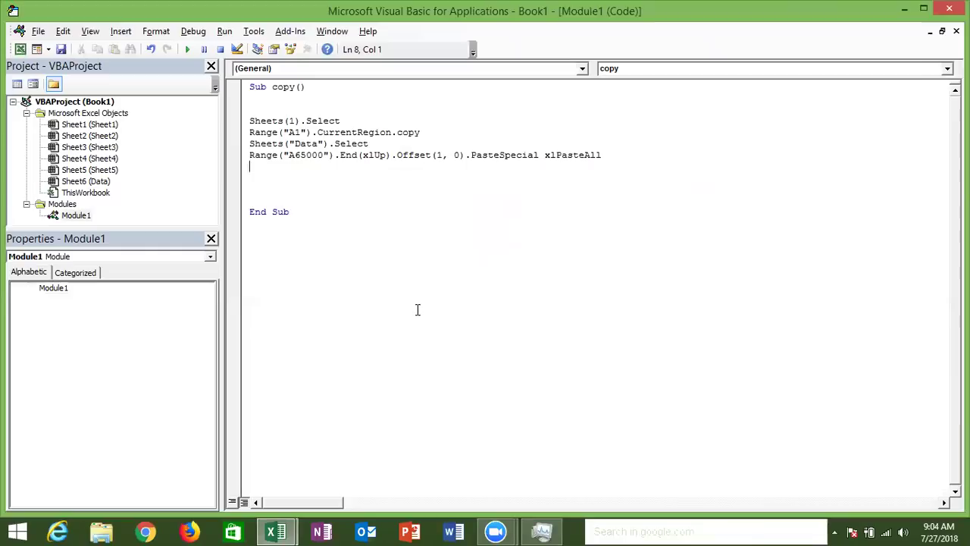
pyautogui.hotkey('shift', 'Down')
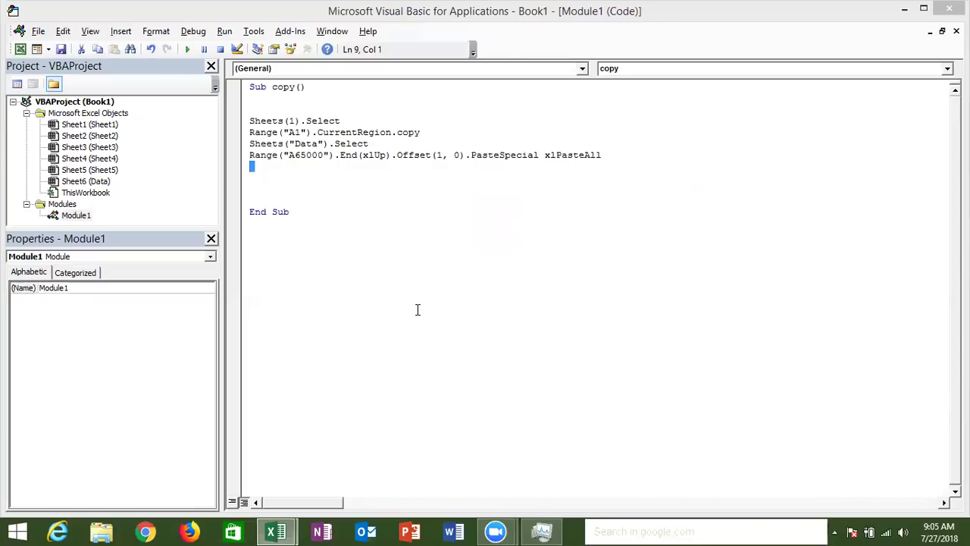
pyautogui.press('Up')
pyautogui.press('Up')
pyautogui.press('Up')
pyautogui.hotkey('shift', 'Right')
pyautogui.hotkey('shift', 'Right')
pyautogui.hotkey('shift', 'Right')
pyautogui.hotkey('shift', 'Right')
pyautogui.hotkey('shift', 'Right')
pyautogui.hotkey('shift', 'Right')
pyautogui.hotkey('shift', 'Right')
pyautogui.hotkey('shift', 'Right')
pyautogui.hotkey('shift', 'Right')
pyautogui.hotkey('shift', 'Right')
pyautogui.hotkey('ctrl', 'c')
pyautogui.press('Down')
pyautogui.press('Left')
pyautogui.press('Left')
pyautogui.press('Left')
pyautogui.press('Left')
pyautogui.press('Left')
pyautogui.press('Left')
pyautogui.press('Left')
pyautogui.press('Left')
pyautogui.hotkey('ctrl', 'v')
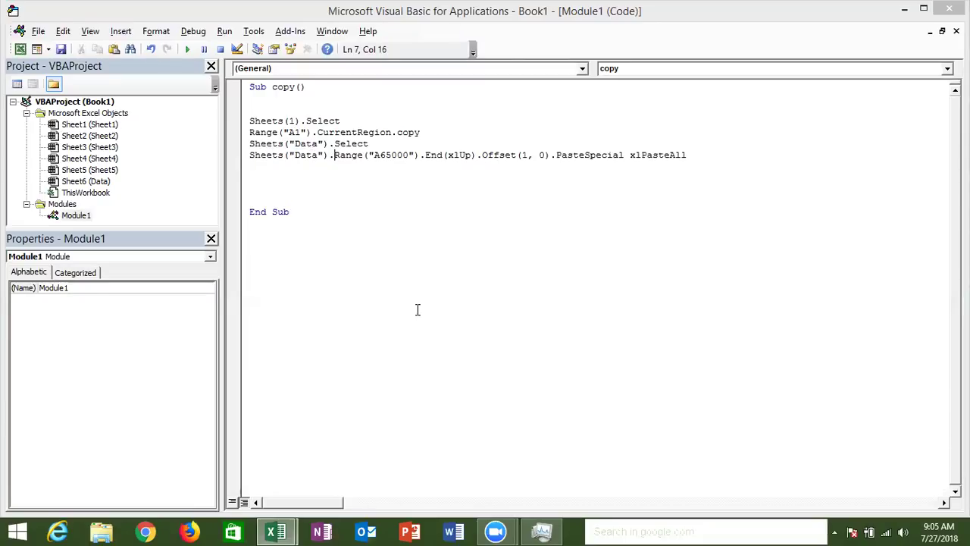
# Delete the separate Sheets("Data").Select line and its leftover empty line
pyautogui.click(356, 183)
pyautogui.moveTo(371, 144); pyautogui.dragTo(240, 138)
pyautogui.press('Delete')
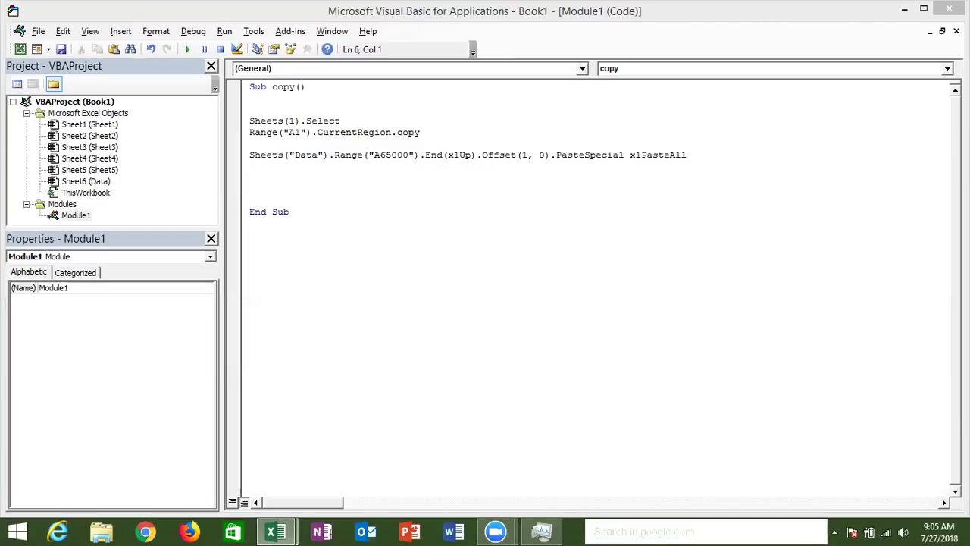
pyautogui.press('Delete')
pyautogui.click(250, 154)
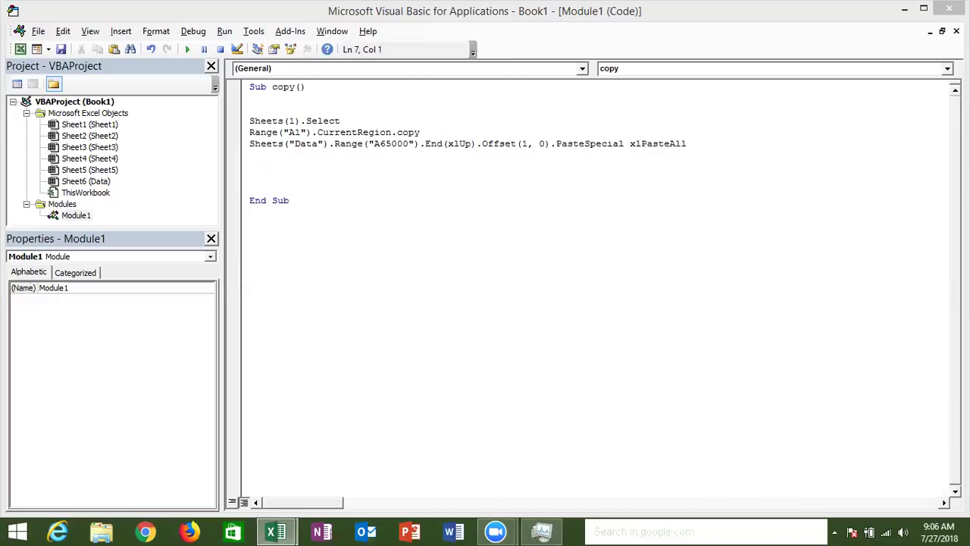
# Review the tidied copy macro lines, then switch back to the workbook's Data sheet
pyautogui.press('Down')
pyautogui.press('Down')
pyautogui.press('Down')
pyautogui.press('Down')
pyautogui.press('Up')
pyautogui.press('Up')
pyautogui.press('Up')
pyautogui.press('Up')
pyautogui.hotkey('alt', 'F11')
pyautogui.hotkey('alt', 'F11')
pyautogui.hotkey('alt', 'F11')
pyautogui.press('Up')
pyautogui.press('Up')
pyautogui.press('Up')
pyautogui.press('Up')
pyautogui.press('Up')
# Clear the existing table A1:F13 from the Data sheet
pyautogui.hotkey('ctrl', 'Left')
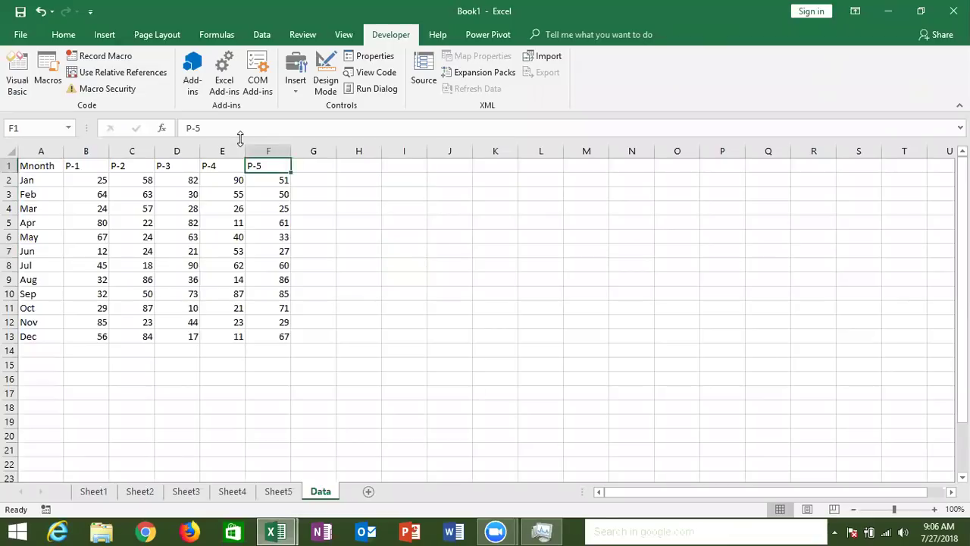
pyautogui.hotkey('ctrl', 'Left')
pyautogui.hotkey('ctrl', 'shift', 'Right')
pyautogui.hotkey('ctrl', 'shift', 'Down')
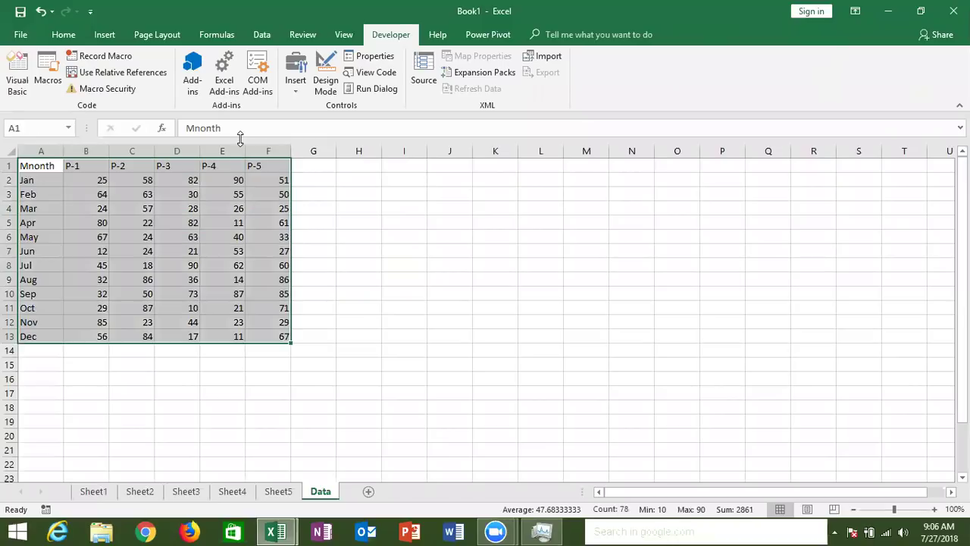
pyautogui.press('Delete')
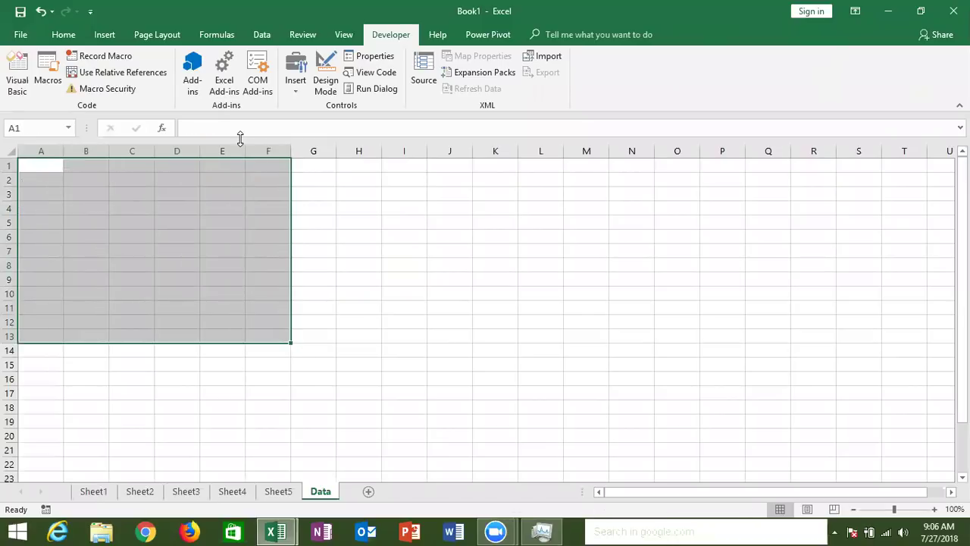
# Rerun the copy macro and check Sheet1's table pasted into rows 2–14 of Data
pyautogui.hotkey('alt', 'F11')
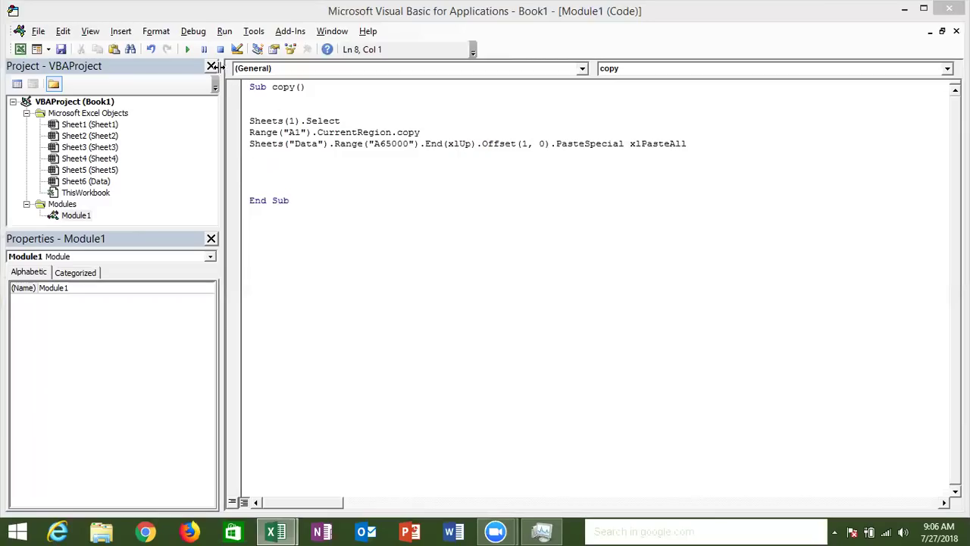
pyautogui.click(185, 54)
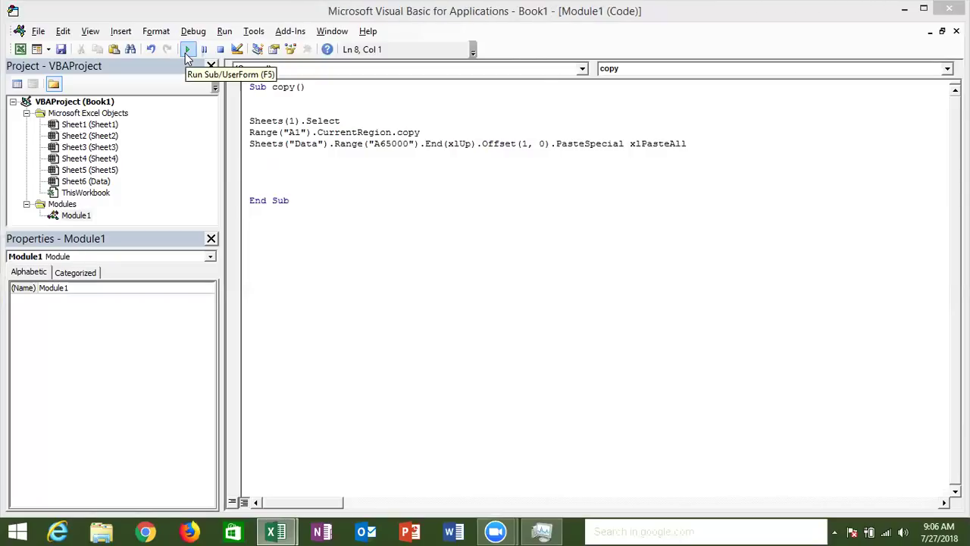
pyautogui.hotkey('alt', 'F11')
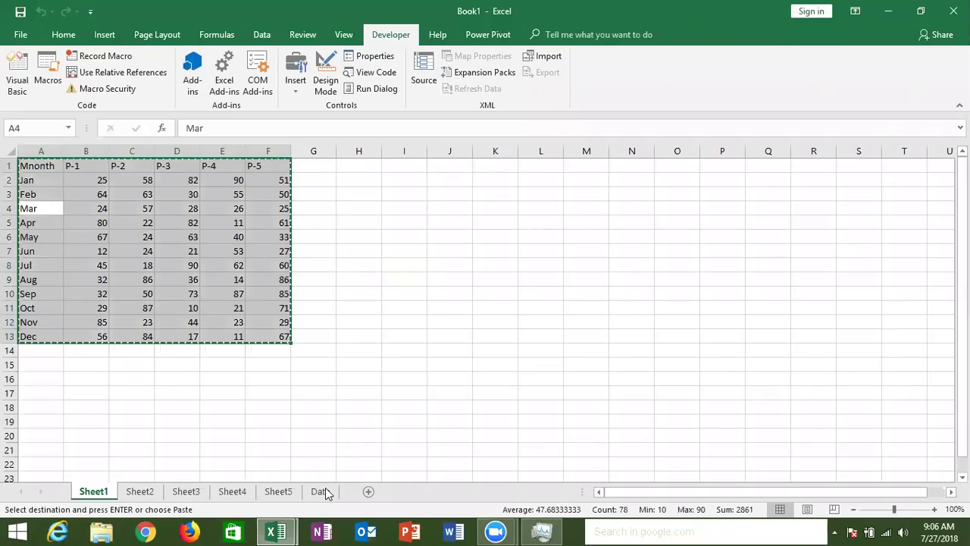
pyautogui.click(326, 489)
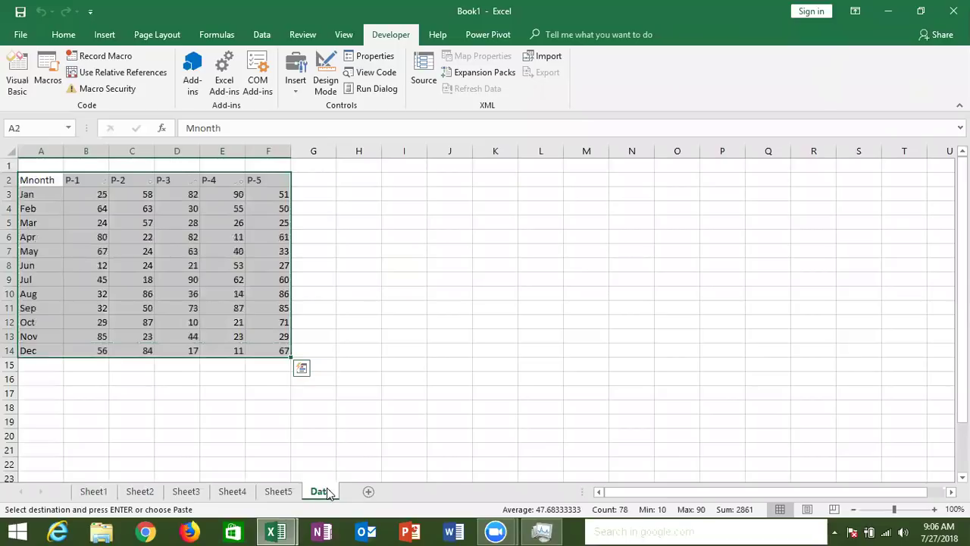
pyautogui.hotkey('alt', 'F11')
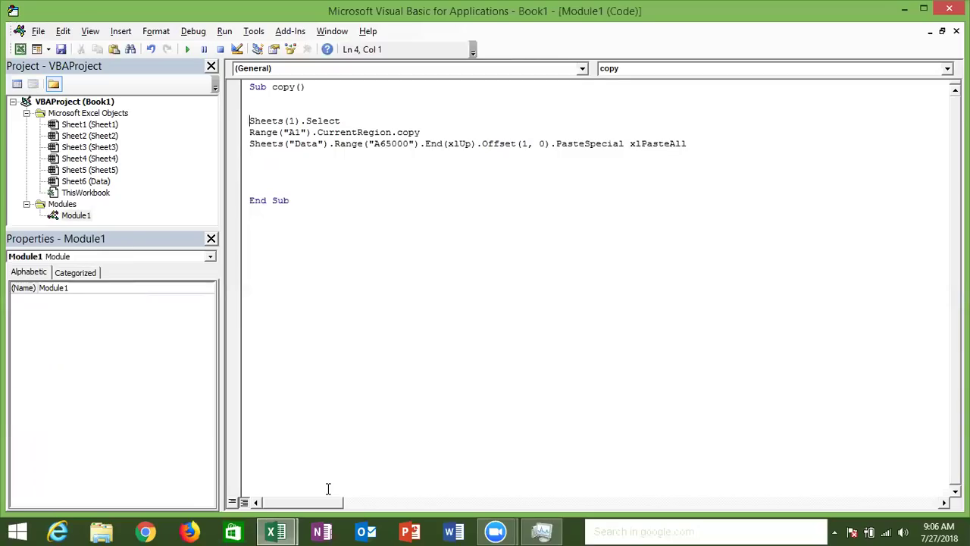
# Duplicate the three-line copy block twice, changing the sheet indices to Sheets(2) and Sheets(3)
pyautogui.hotkey('shift', 'Down')
pyautogui.hotkey('shift', 'Down')
pyautogui.hotkey('shift', 'Down')
pyautogui.hotkey('ctrl', 'c')
pyautogui.press('Down')
pyautogui.press('Return')
pyautogui.hotkey('ctrl', 'v')
pyautogui.press('Down')
pyautogui.press('Down')
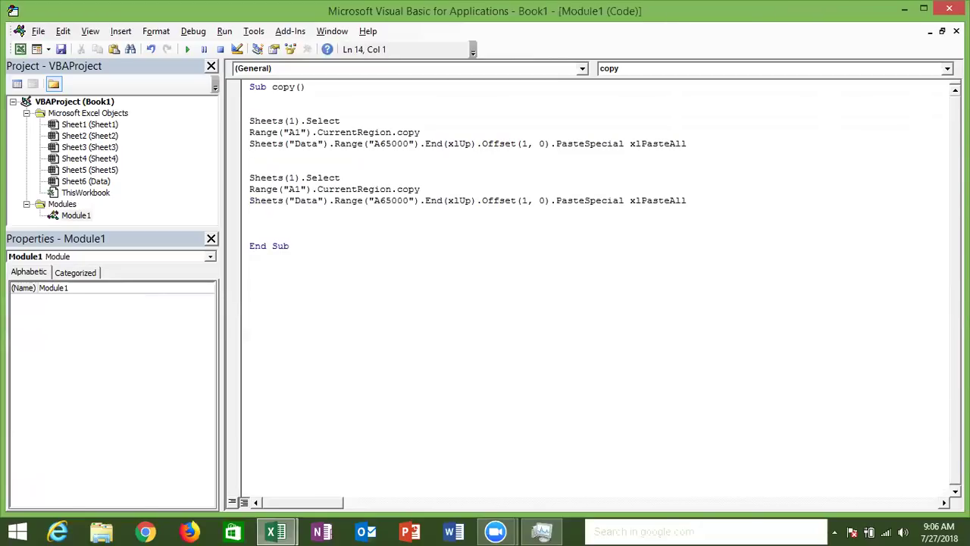
pyautogui.hotkey('ctrl', 'v')
pyautogui.click(290, 179)
pyautogui.press('Delete')
pyautogui.write('2')
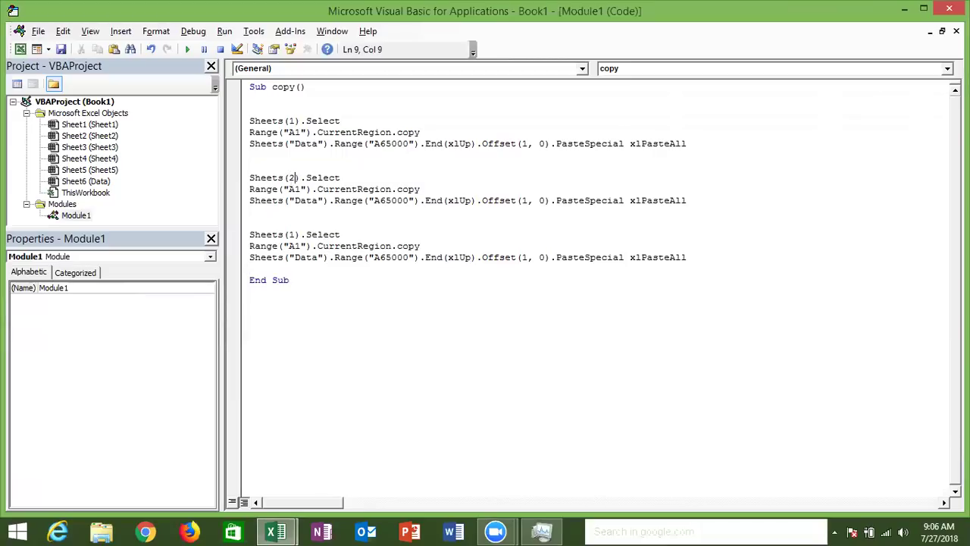
pyautogui.click(296, 235)
pyautogui.press('BackSpace')
pyautogui.write('3')
pyautogui.click(313, 210)
# Run the three-block macro and view the three tables stacked on the Data sheet
pyautogui.click(188, 50)
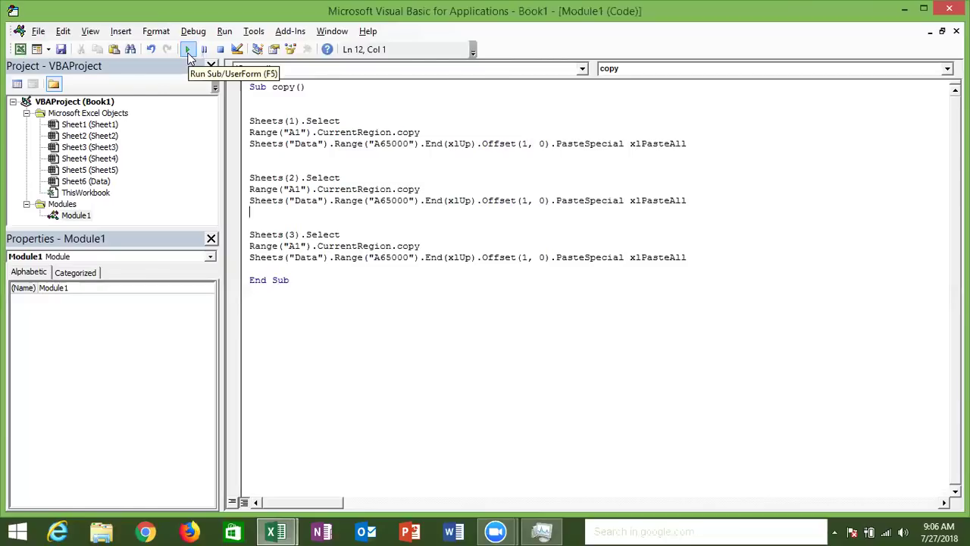
pyautogui.hotkey('alt', 'F11')
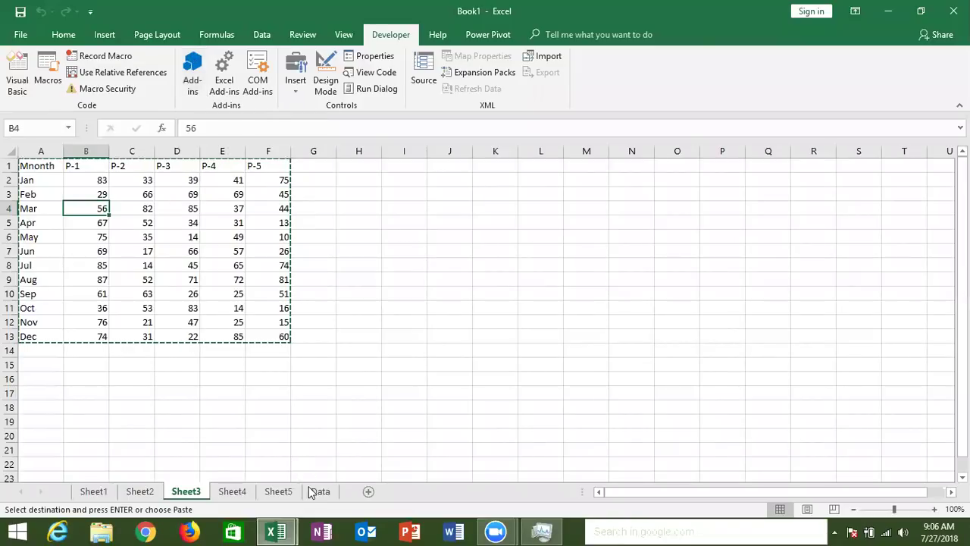
pyautogui.click(313, 492)
pyautogui.press('Up')
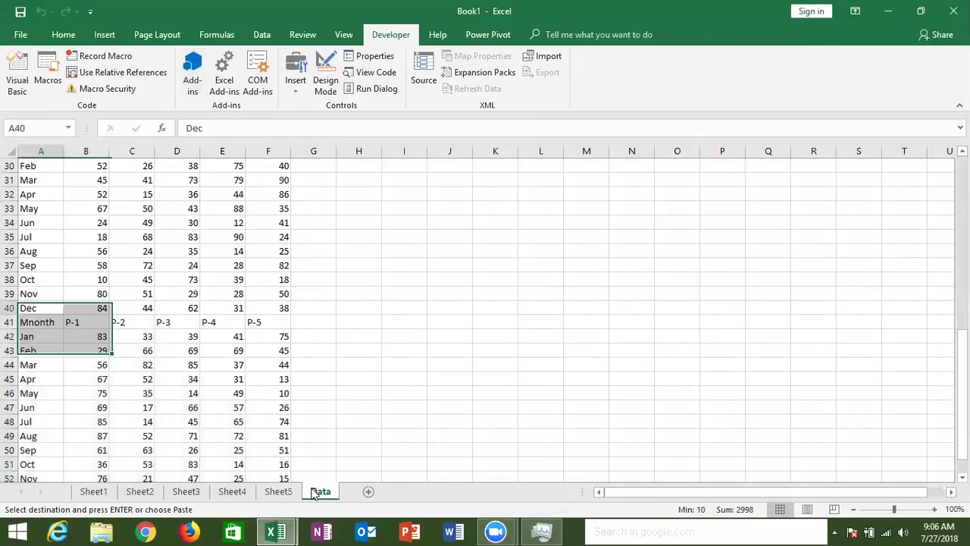
pyautogui.press('Up')
pyautogui.press('Up')
pyautogui.press('Up')
pyautogui.press('Up')
pyautogui.press('Up')
pyautogui.press('Up')
pyautogui.press('Up')
pyautogui.press('Up')
pyautogui.scroll(1, 313, 494)
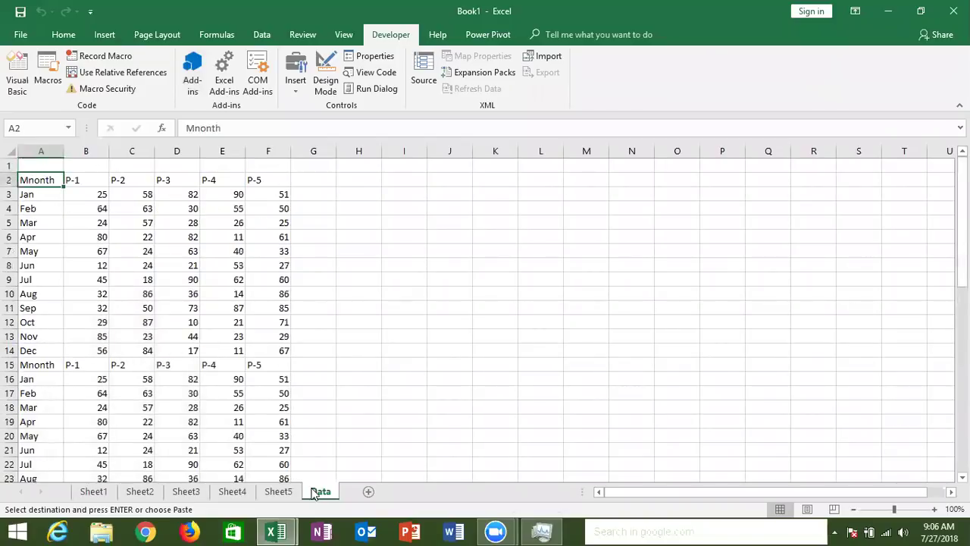
# Delete rows 2–53 on the Data sheet to clear the stacked tables
pyautogui.hotkey('shift', 'space')
pyautogui.hotkey('ctrl', 'shift', 'Down')
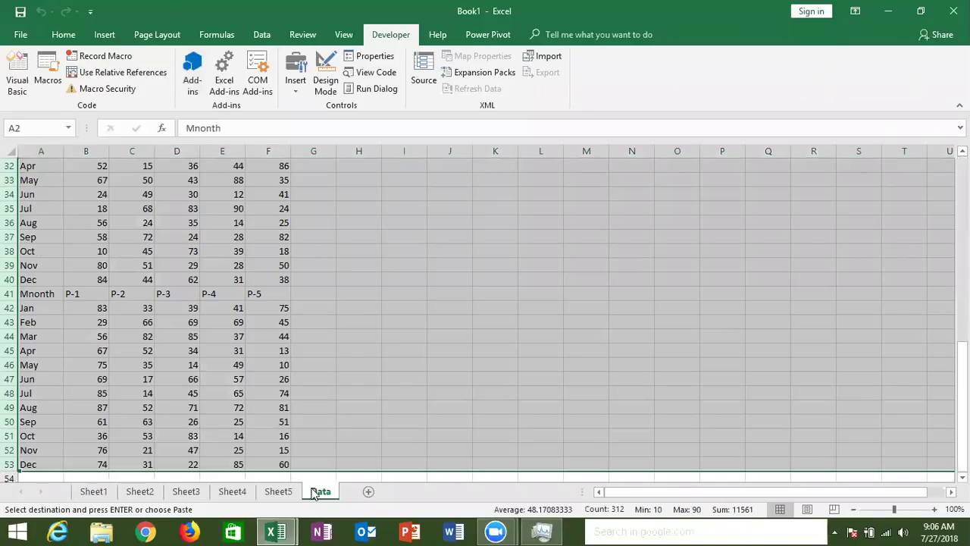
pyautogui.hotkey('ctrl', '-')
pyautogui.hotkey('ctrl', 'Home')
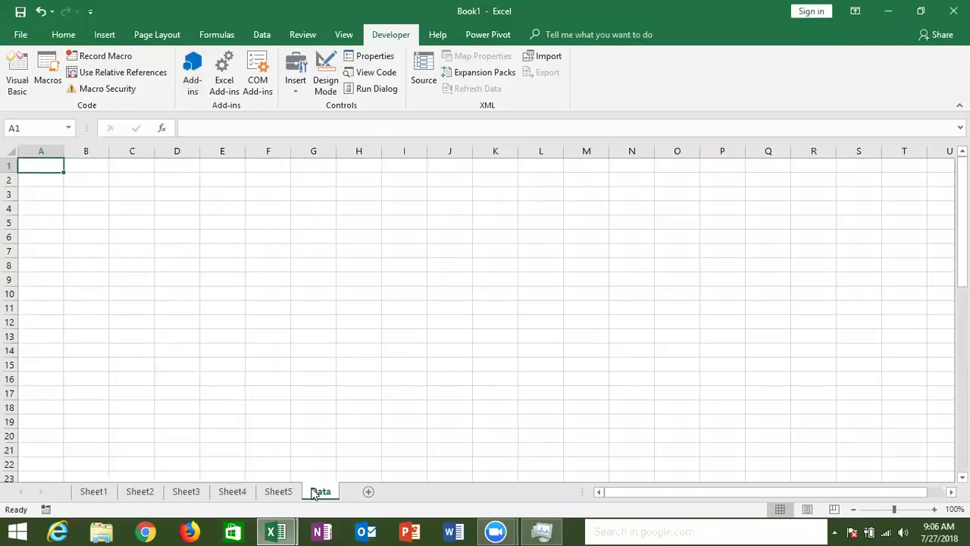
# Back in the code, select the Sheets(2) and Sheets(3) blocks
pyautogui.hotkey('alt', 'F11')
pyautogui.press('Up')
pyautogui.press('Up')
pyautogui.press('Up')
pyautogui.hotkey('shift', 'Down')
pyautogui.hotkey('shift', 'Down')
pyautogui.hotkey('shift', 'Down')
pyautogui.hotkey('shift', 'Down')
pyautogui.hotkey('shift', 'Down')
pyautogui.hotkey('shift', 'Down')
pyautogui.hotkey('shift', 'Down')
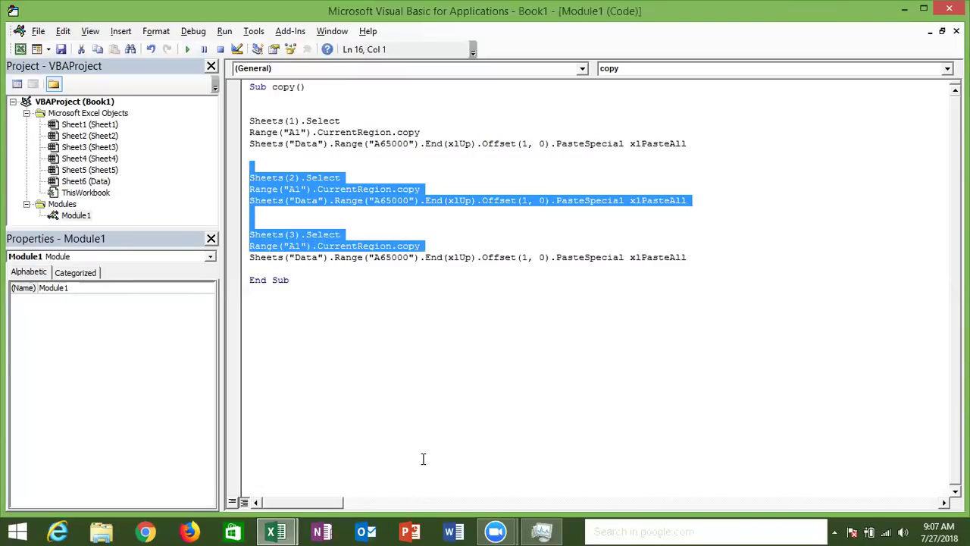
pyautogui.hotkey('shift', 'Down')
# Delete the Sheets(2) and Sheets(3) blocks and wrap the remaining block in For i = 1 To 5 … Next i
pyautogui.press('Delete')
pyautogui.press('Up')
pyautogui.press('Up')
pyautogui.press('Up')
pyautogui.press('Up')
pyautogui.press('Up')
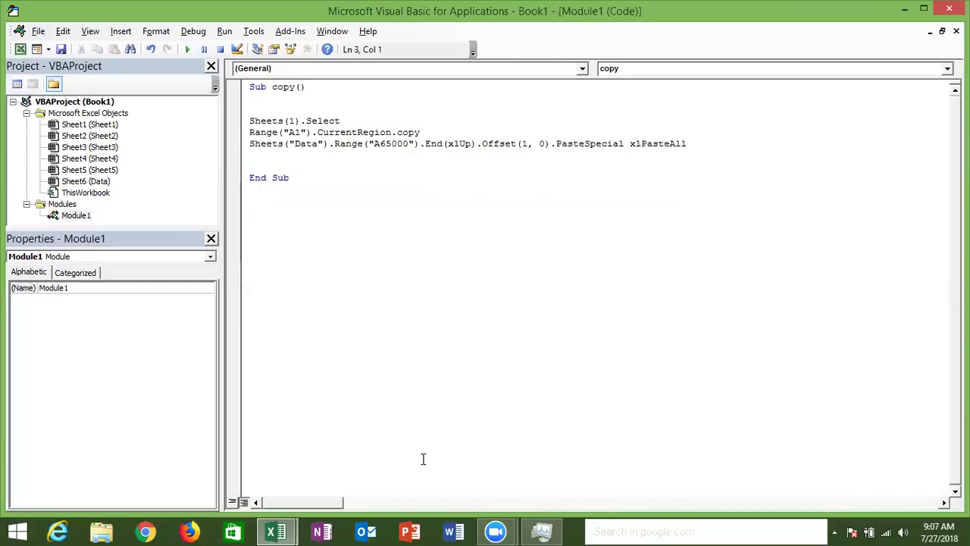
pyautogui.press('Return')
pyautogui.press('Return')
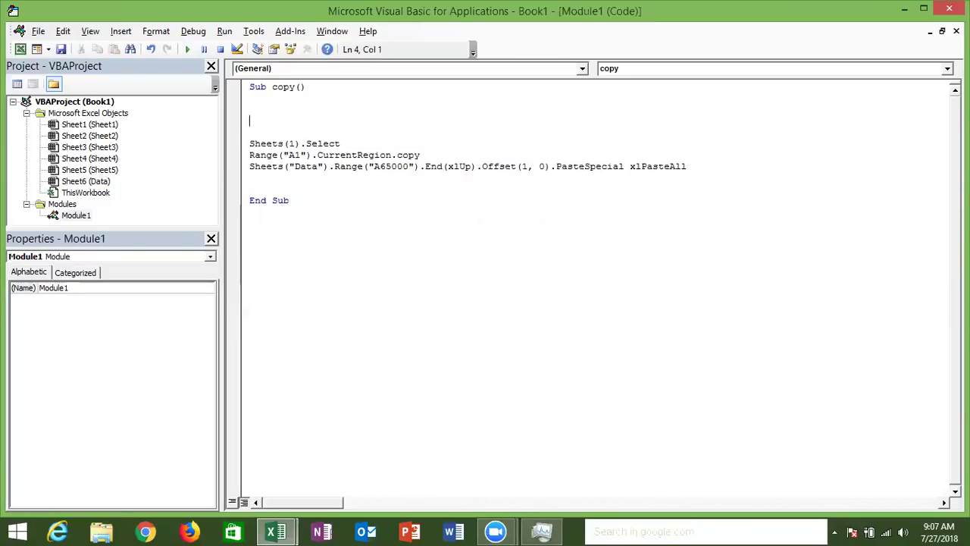
pyautogui.write('for ')
pyautogui.write('i = 1 to')
pyautogui.hotkey('alt', 'F11')
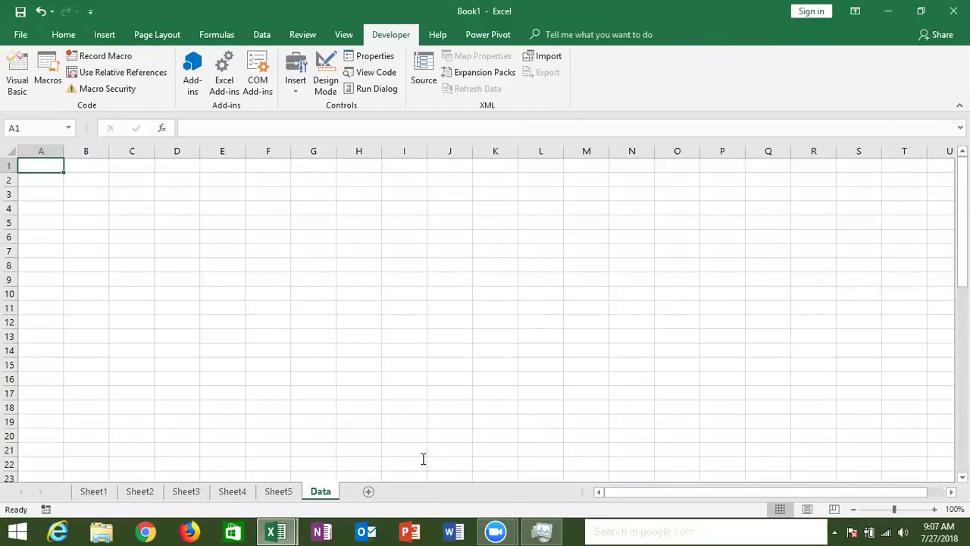
pyautogui.hotkey('alt', 'F11')
pyautogui.write('5')
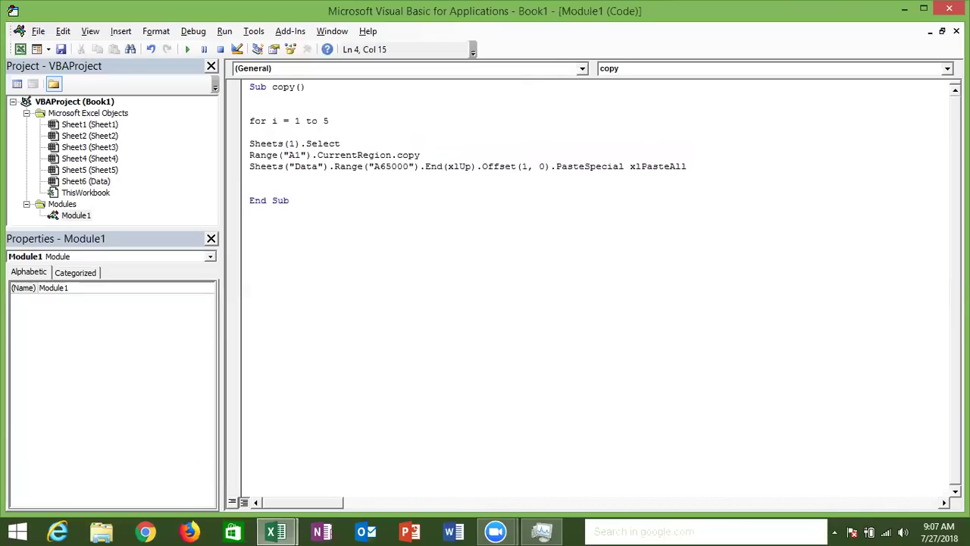
pyautogui.click(266, 179)
pyautogui.press('Return')
pyautogui.write('next i')
# Change Sheets(1).Select to Sheets(i).Select so each loop pass copies a different sheet
pyautogui.click(301, 155)
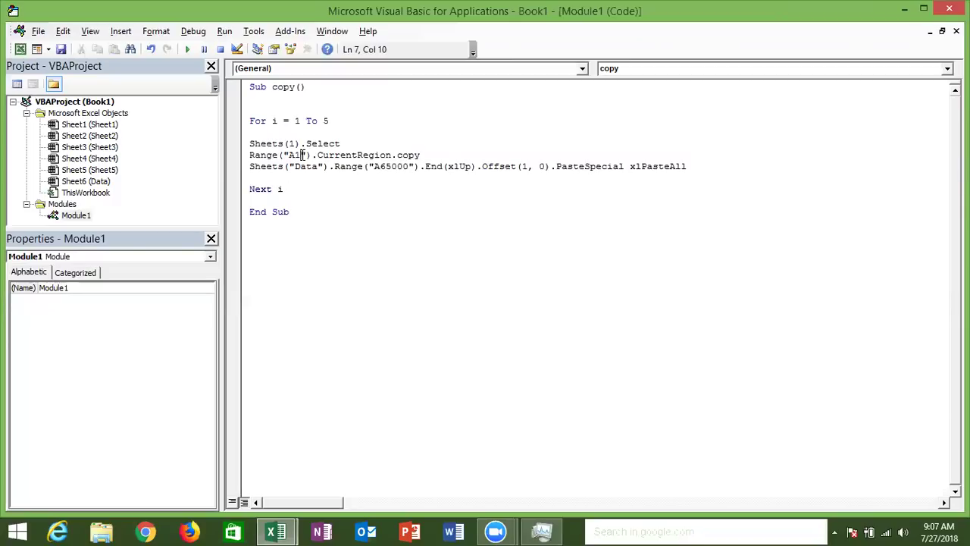
pyautogui.doubleClick(292, 143)
pyautogui.doubleClick(261, 121)
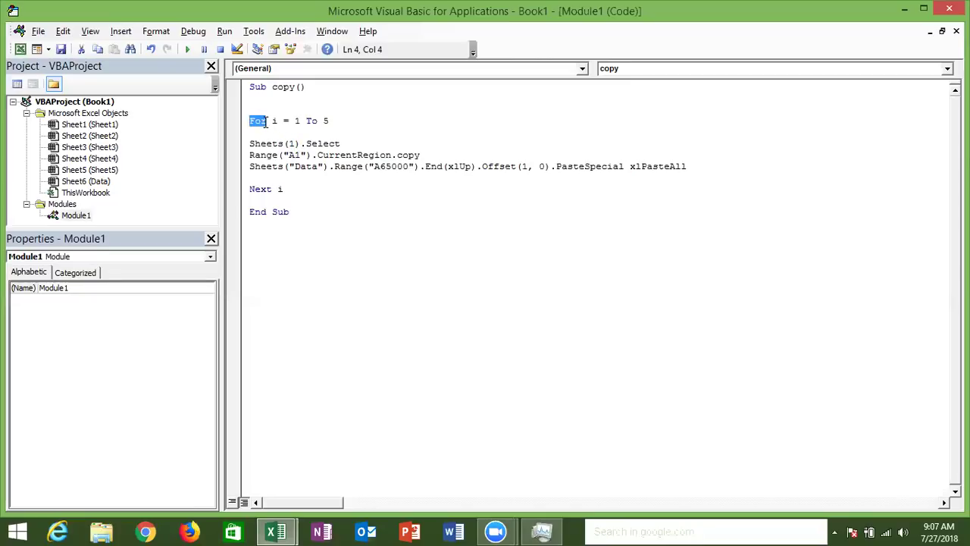
pyautogui.doubleClick(276, 121)
pyautogui.click(289, 144)
pyautogui.press('Delete')
pyautogui.write('i')
pyautogui.click(308, 206)
pyautogui.click(301, 175)
# Run the looped macro and review all five sheets' tables stacked on the Data sheet
pyautogui.click(190, 50)
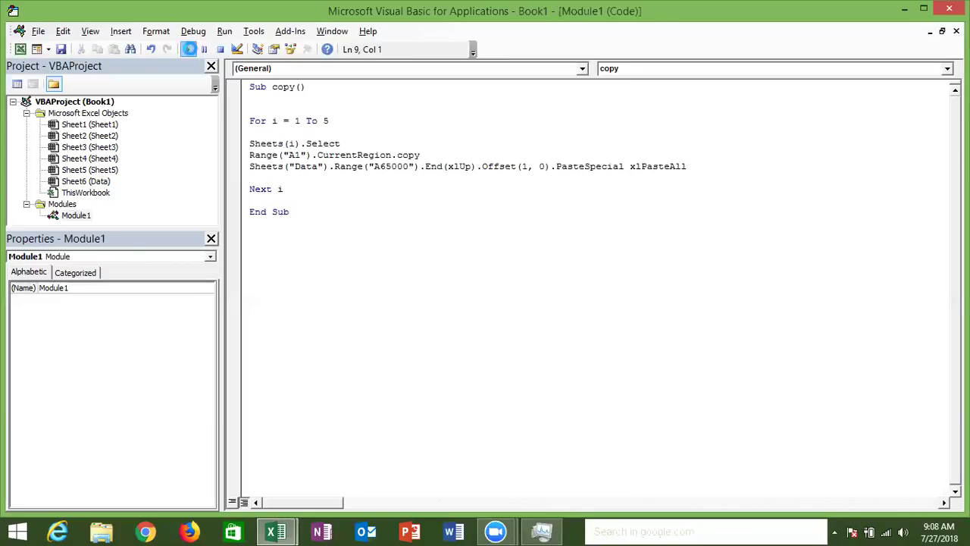
pyautogui.hotkey('alt', 'F11')
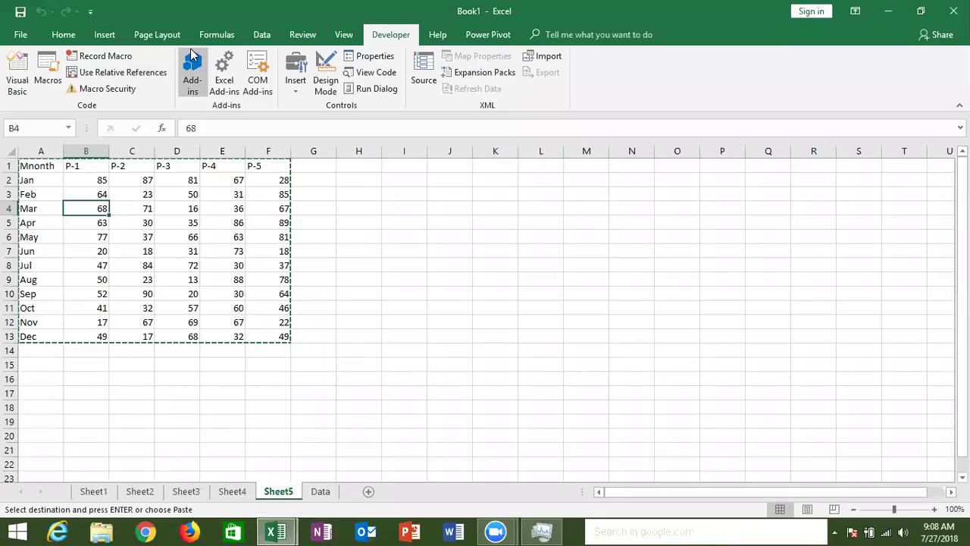
pyautogui.click(316, 492)
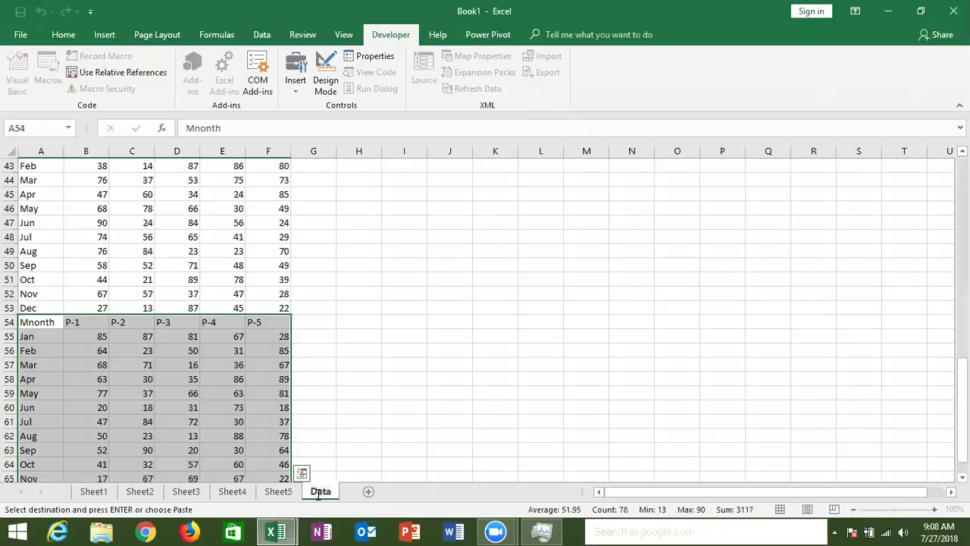
pyautogui.click(223, 299)
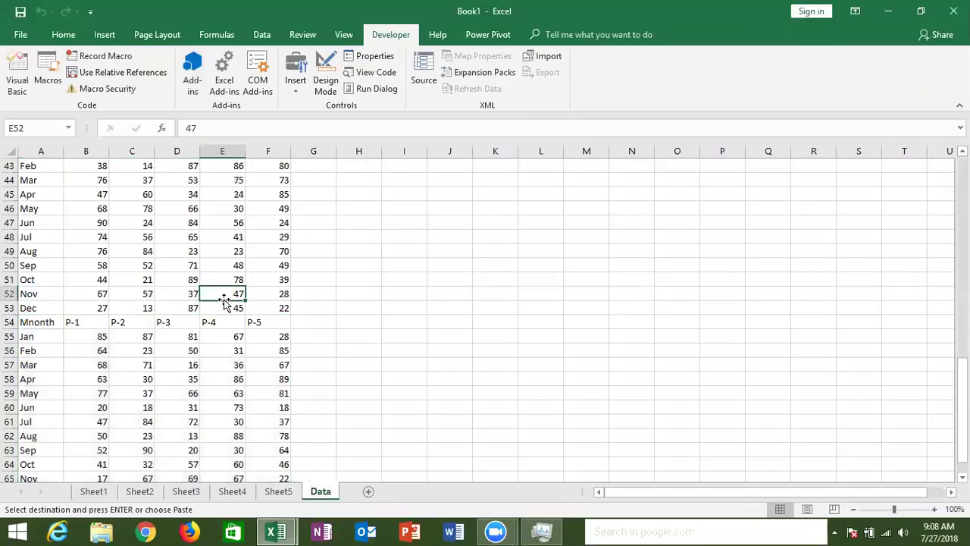
pyautogui.press('Up')
pyautogui.press('Up')
pyautogui.press('Up')
pyautogui.press('Up')
pyautogui.press('Up')
pyautogui.press('Up')
pyautogui.press('Up')
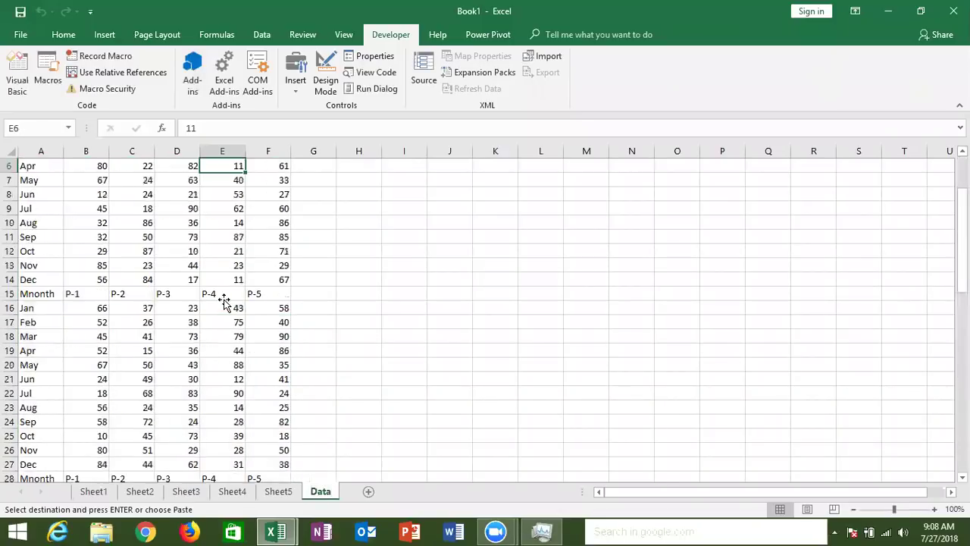
pyautogui.press('Up')
pyautogui.press('Up')
pyautogui.press('Up')
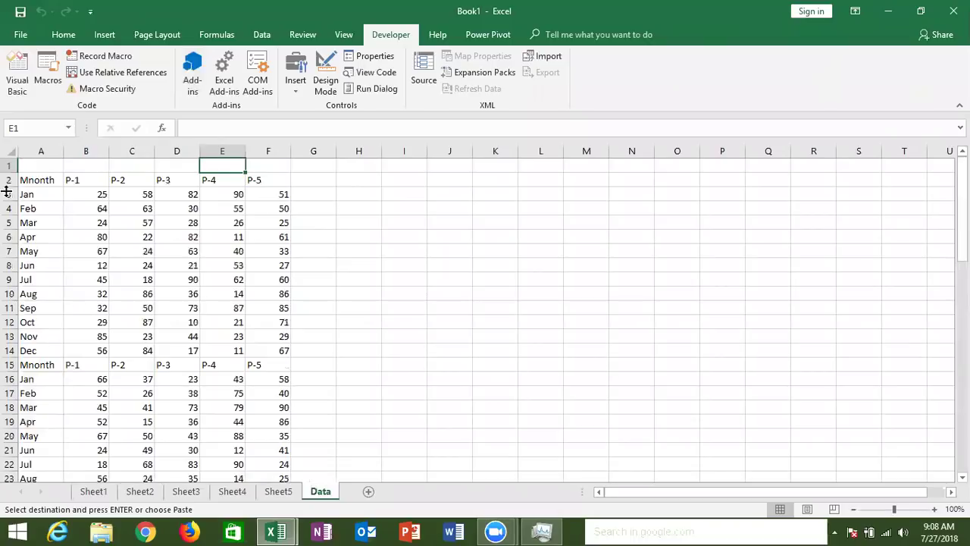
# Copy the Mnonth, P-1 to P-5 header from row 2 into row 1
pyautogui.click(9, 181)
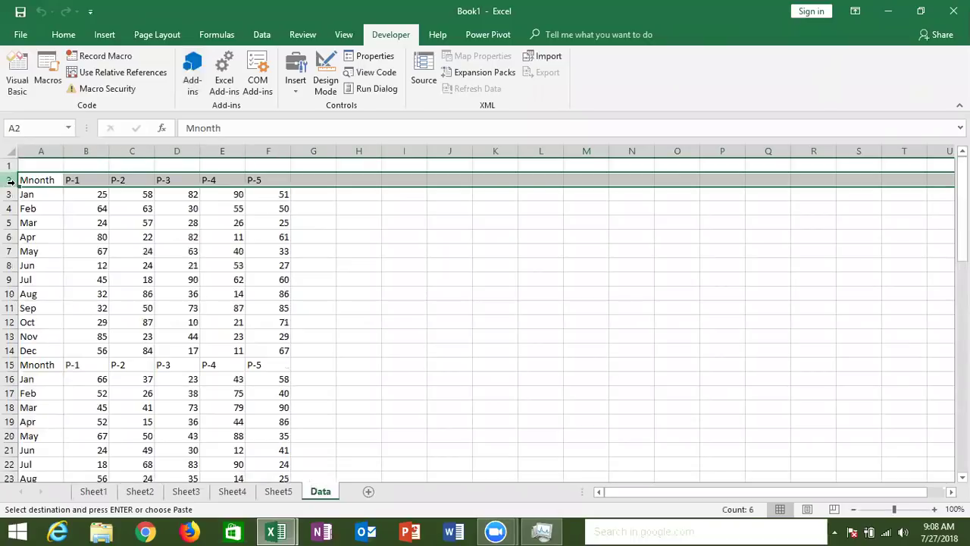
pyautogui.press('Left')
pyautogui.hotkey('ctrl', 'shift', 'Right')
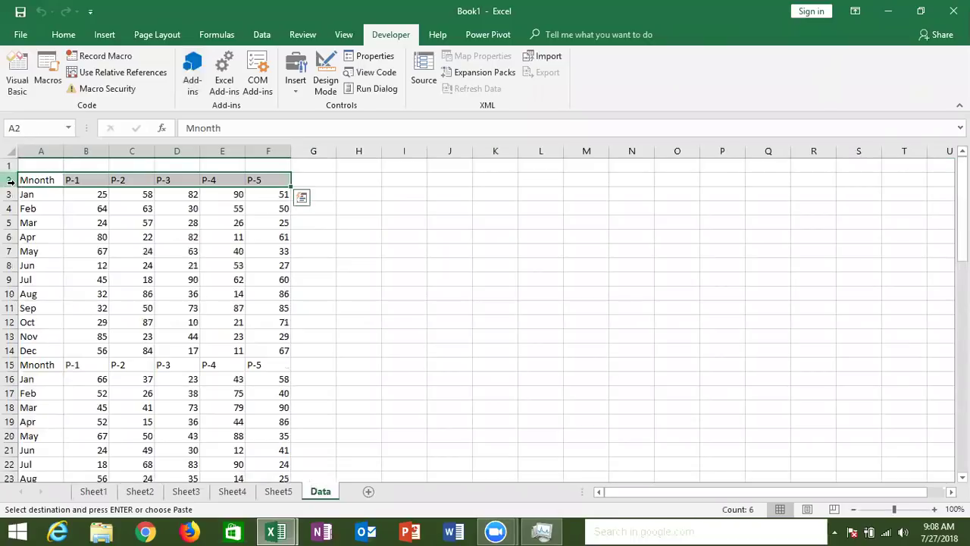
pyautogui.press('Up')
pyautogui.press('Return')
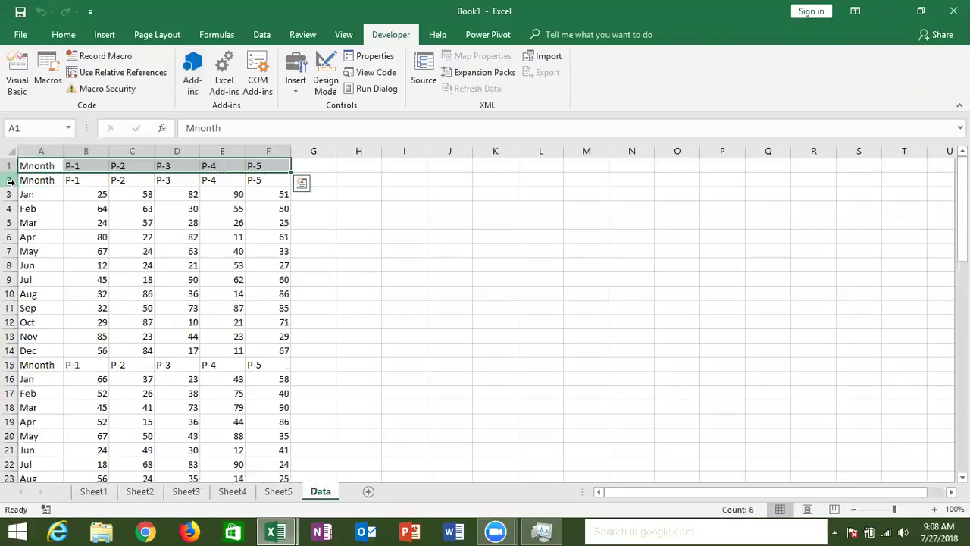
# Delete rows 2 to 66 so only the header row remains on the Data sheet
pyautogui.click(9, 181)
pyautogui.hotkey('ctrl', 'shift', 'Down')
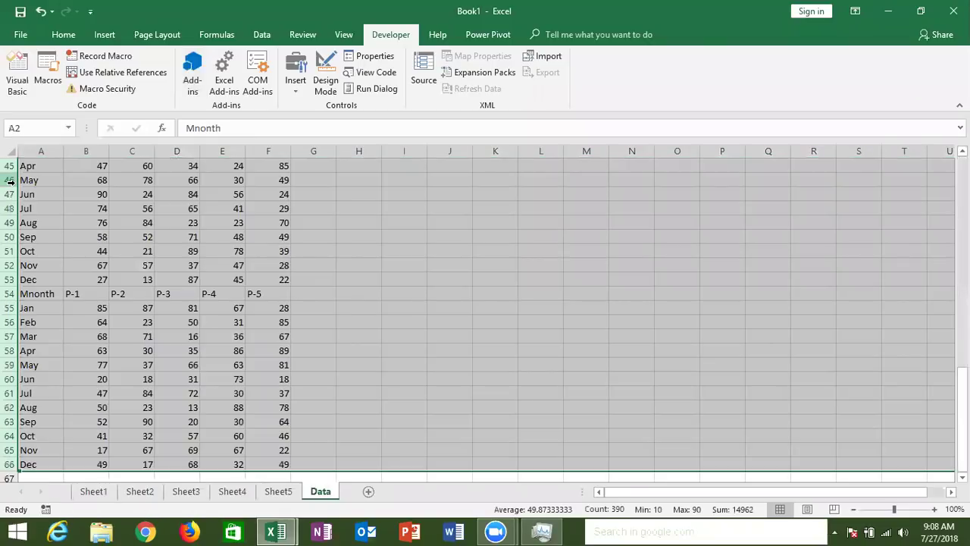
pyautogui.hotkey('ctrl', '-')
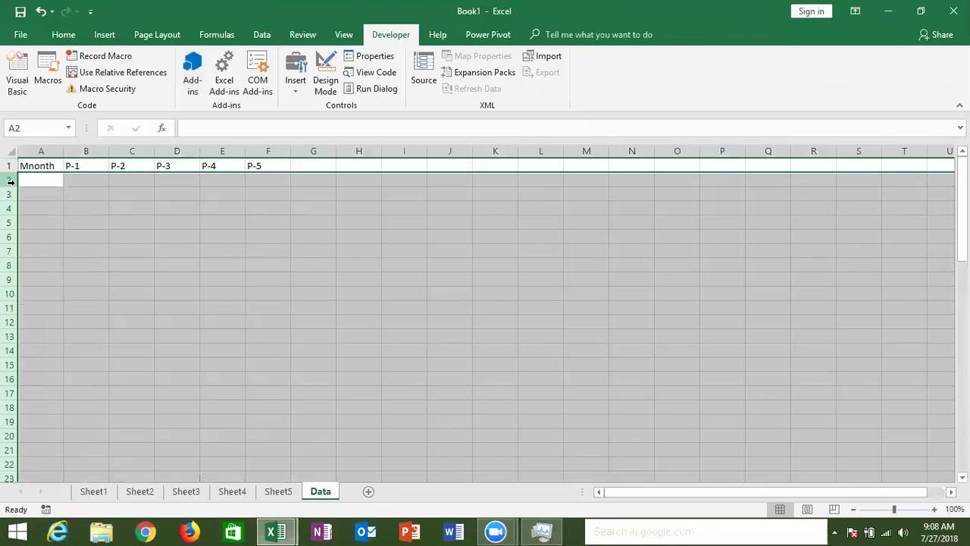
pyautogui.hotkey('alt', 'Tab')
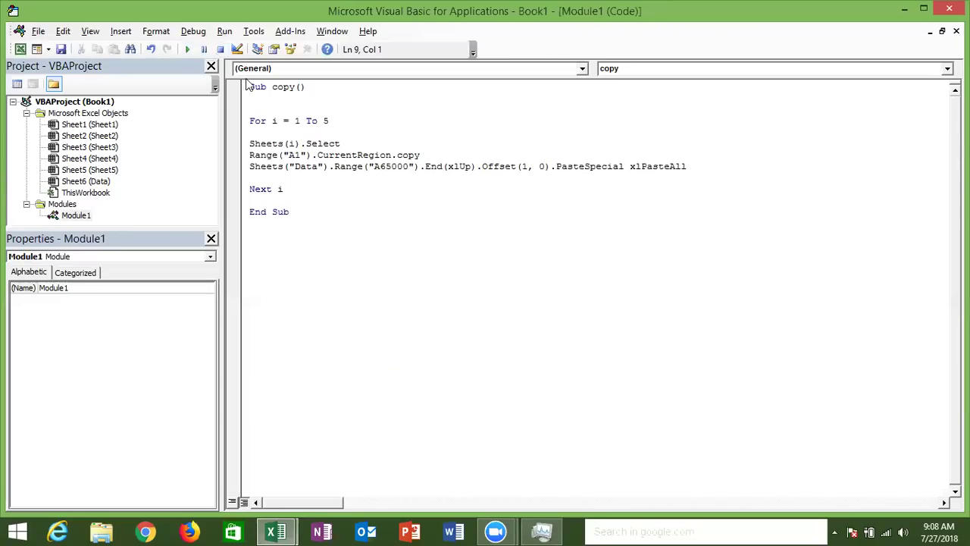
# Change the For loop's upper limit from 5 to Sheets.Count - 1
pyautogui.hotkey('alt', 'Tab')
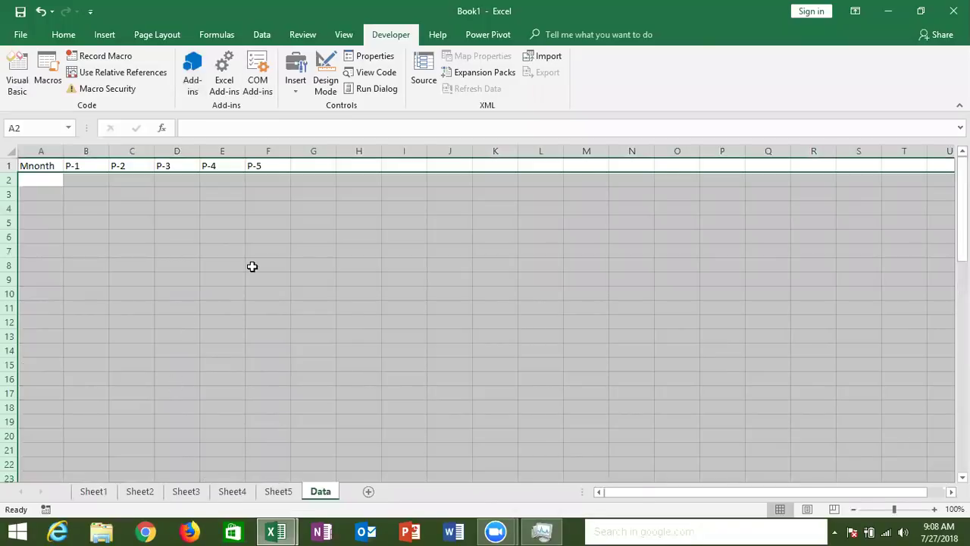
pyautogui.click(252, 266)
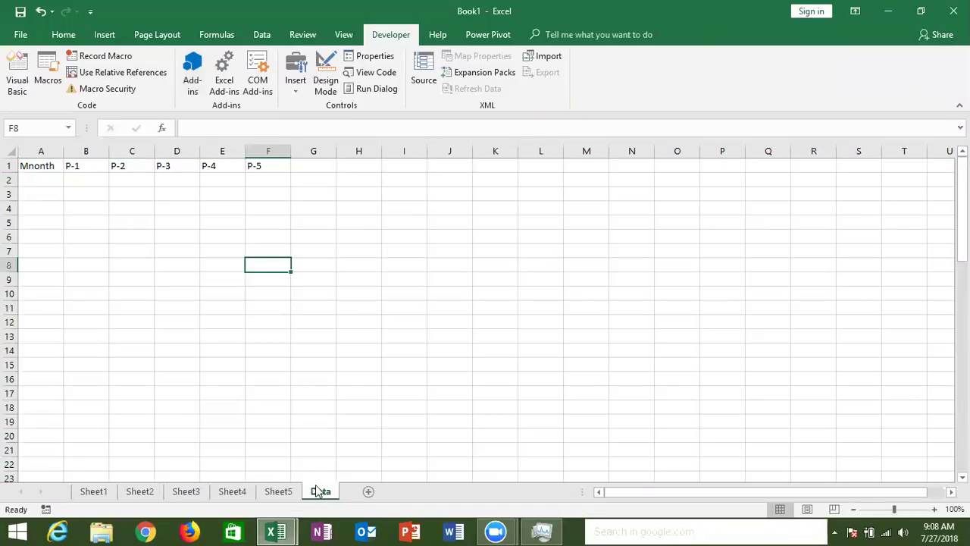
pyautogui.hotkey('alt', 'Tab')
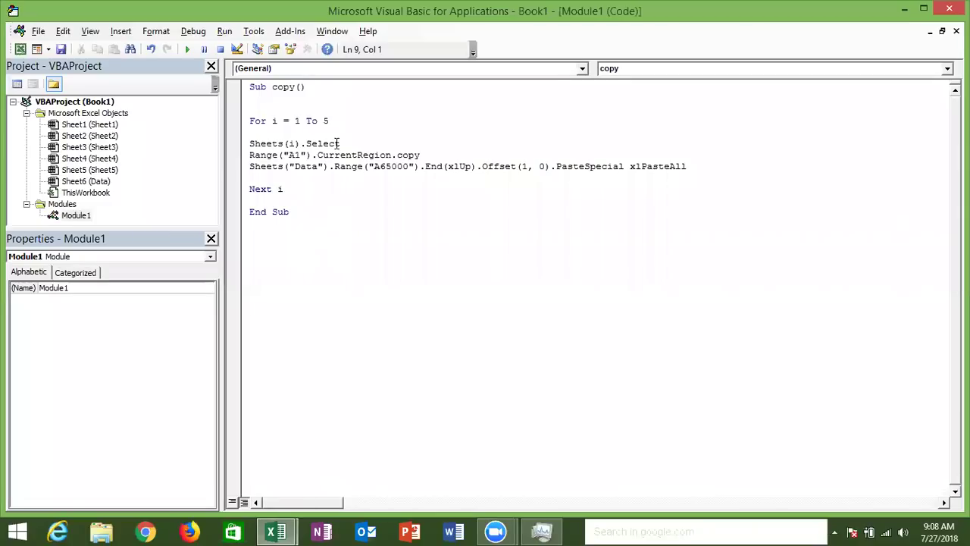
pyautogui.click(331, 121)
pyautogui.doubleClick(327, 121)
pyautogui.write('shee')
pyautogui.write('.cou')
pyautogui.press('Tab')
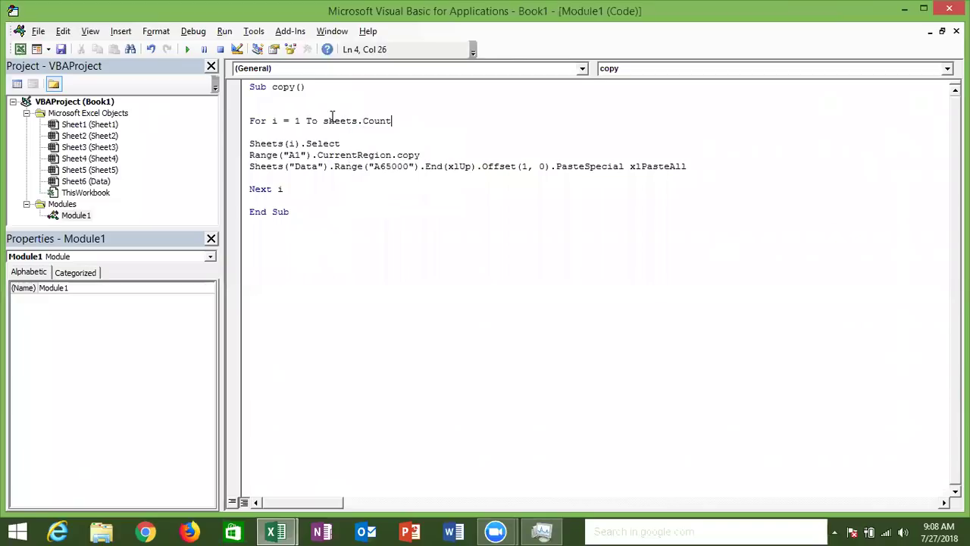
pyautogui.write('-1')
pyautogui.click(382, 155)
# Compare the workbook's sheets against the new Sheets.Count - 1 loop limit
pyautogui.hotkey('alt', 'F11')
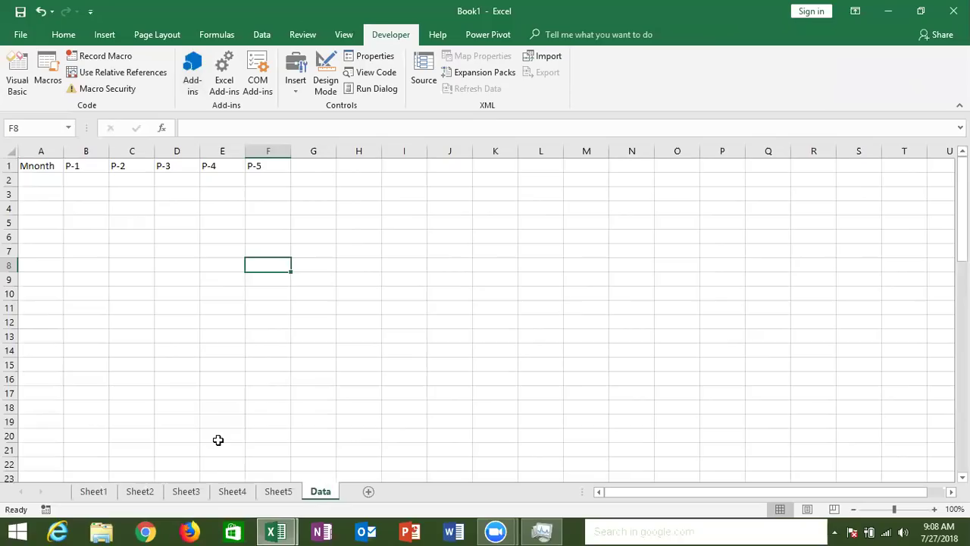
pyautogui.hotkey('alt', 'Tab')
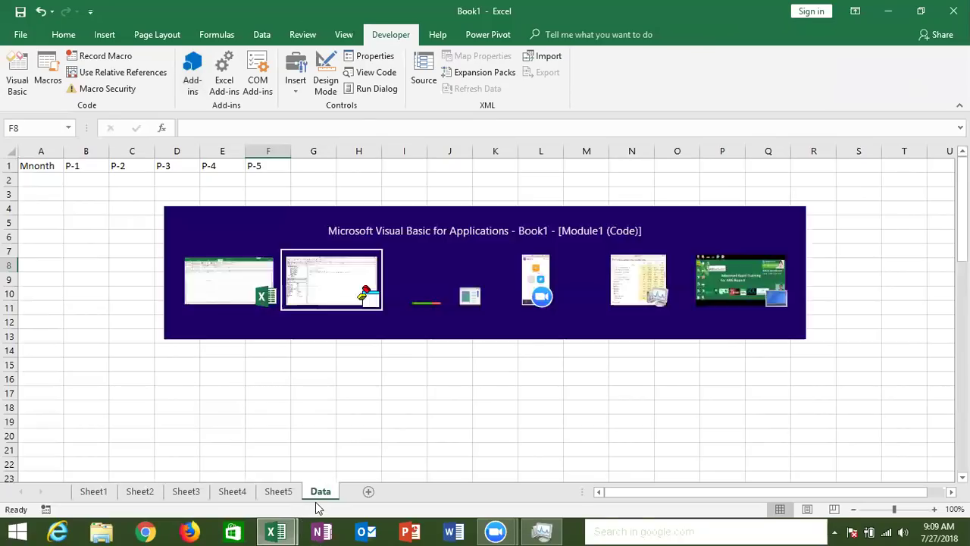
pyautogui.click(397, 230)
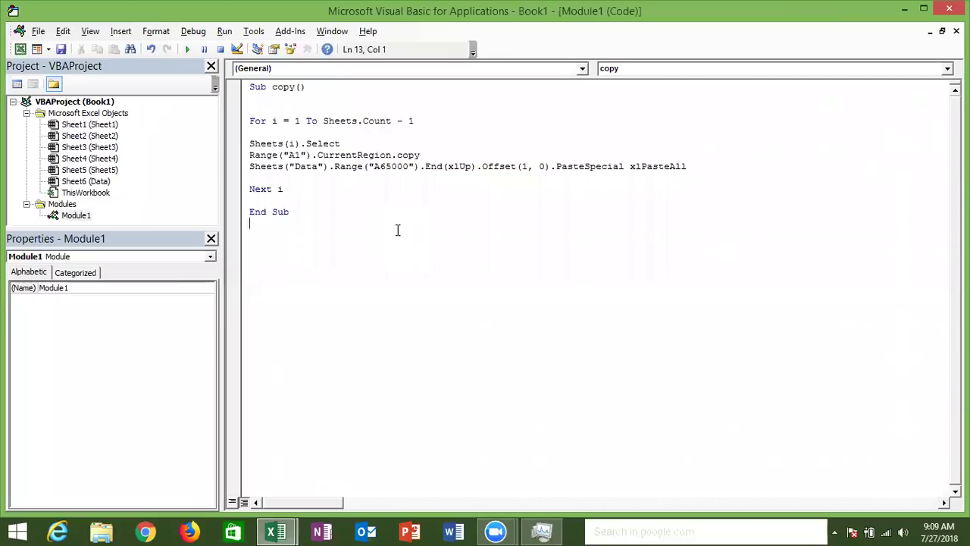
pyautogui.click(387, 212)
pyautogui.doubleClick(417, 121)
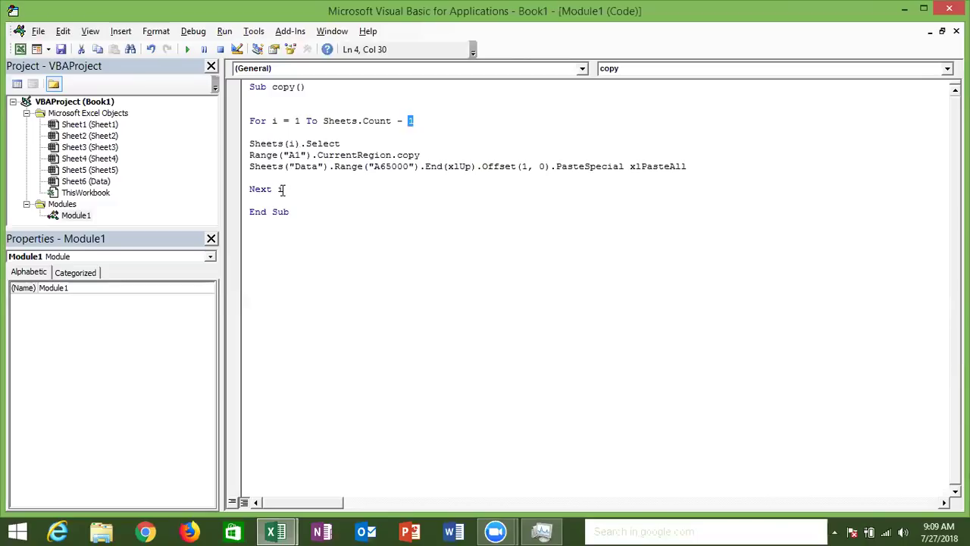
pyautogui.click(293, 155)
pyautogui.hotkey('alt', 'Tab')
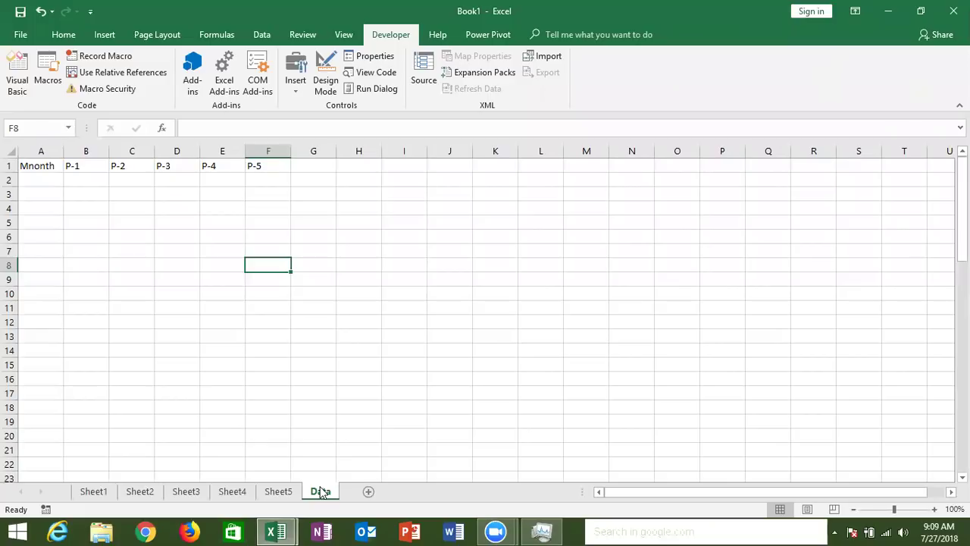
pyautogui.hotkey('alt', 'Tab')
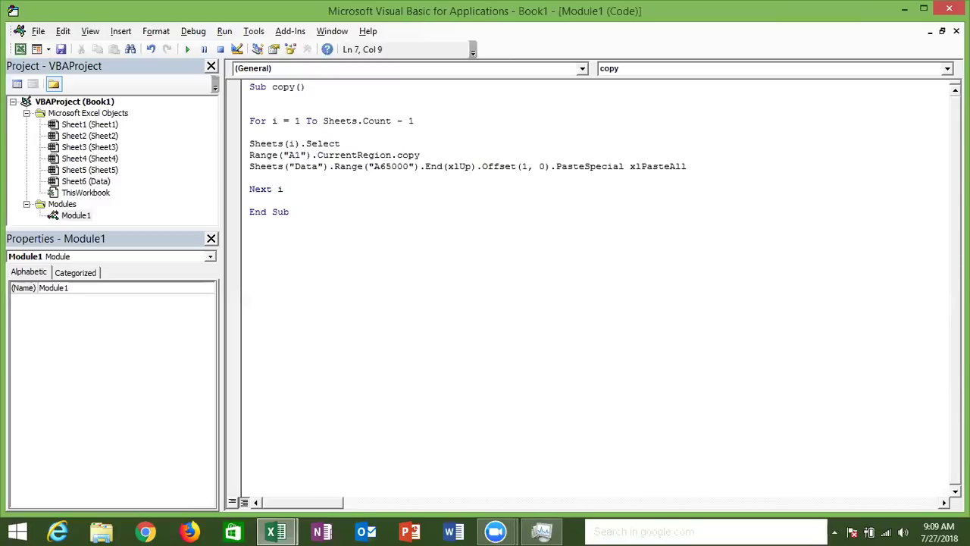
# Remove the stray spaces in the A1 reference and open Sheet1's month table
pyautogui.press('Tab')
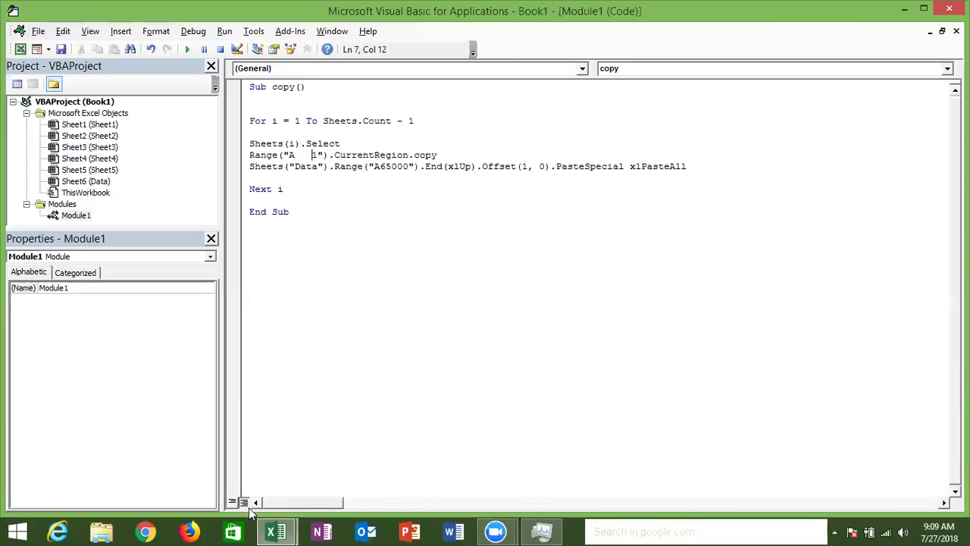
pyautogui.press('BackSpace')
pyautogui.press('BackSpace')
pyautogui.press('BackSpace')
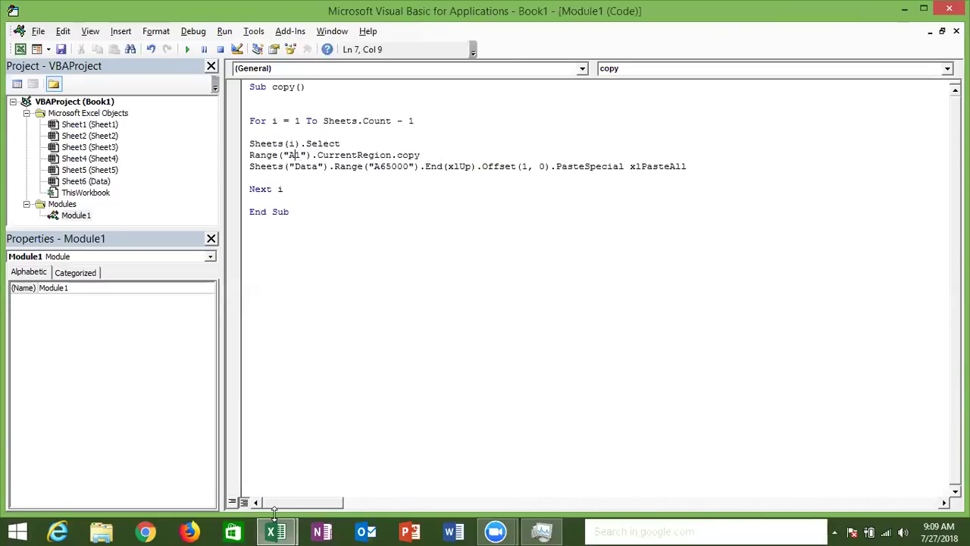
pyautogui.moveTo(276, 530)
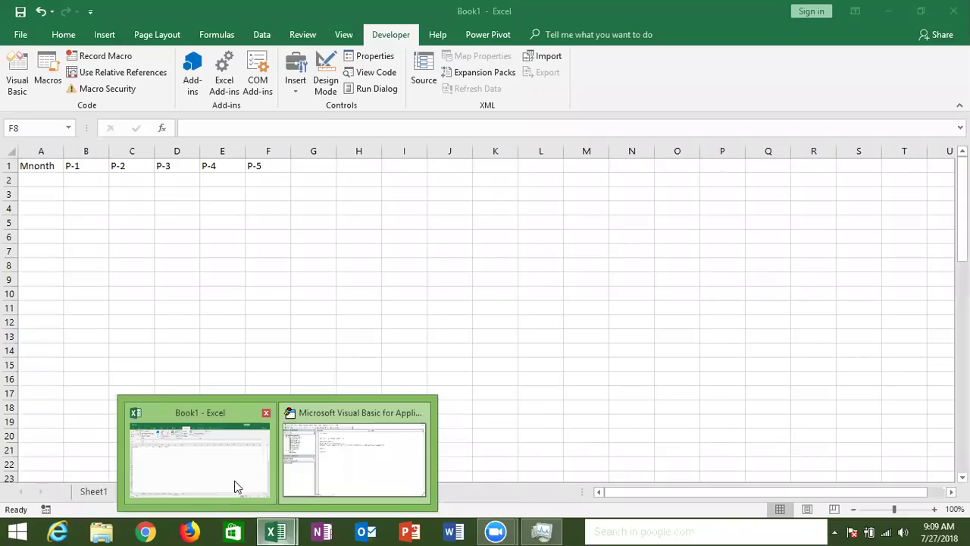
pyautogui.click(229, 477)
pyautogui.click(97, 493)
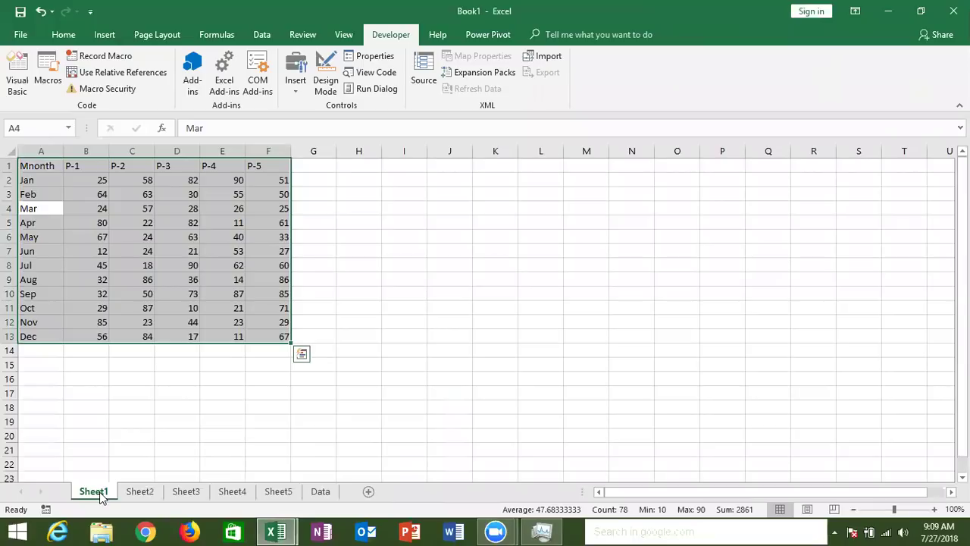
# Paste Sheet1's A1:F13 month table at A2 of the Data sheet
pyautogui.hotkey('ctrl', 'c')
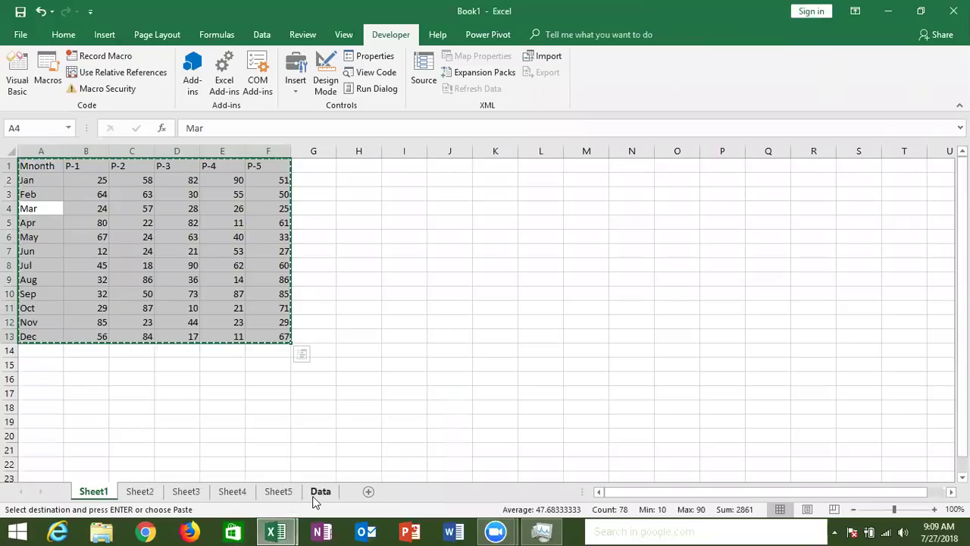
pyautogui.click(313, 497)
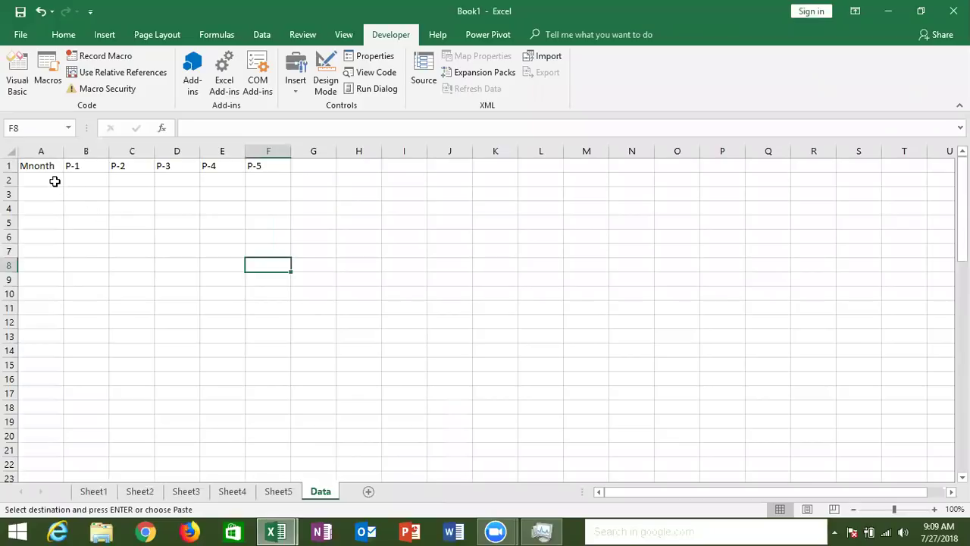
pyautogui.click(55, 181)
pyautogui.hotkey('ctrl', 'v')
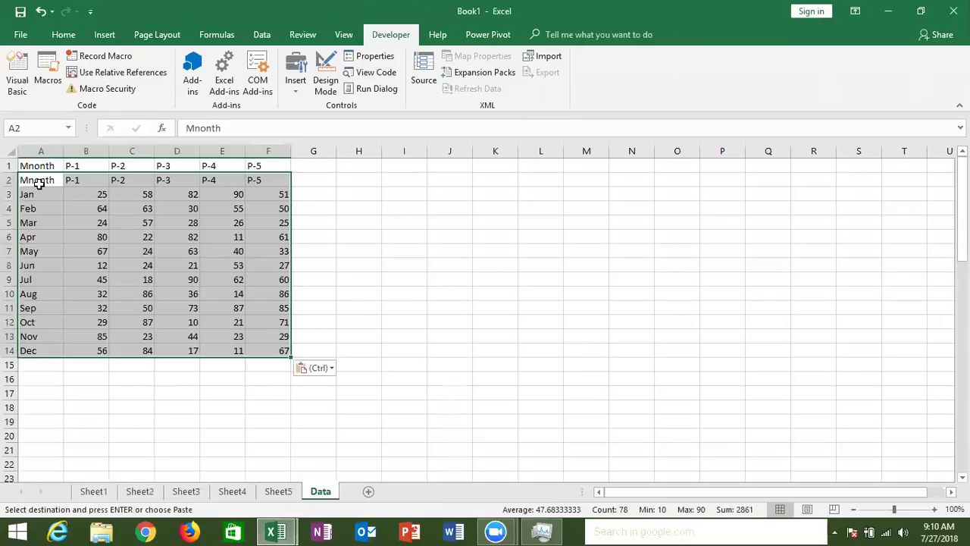
pyautogui.hotkey('alt', 'F11')
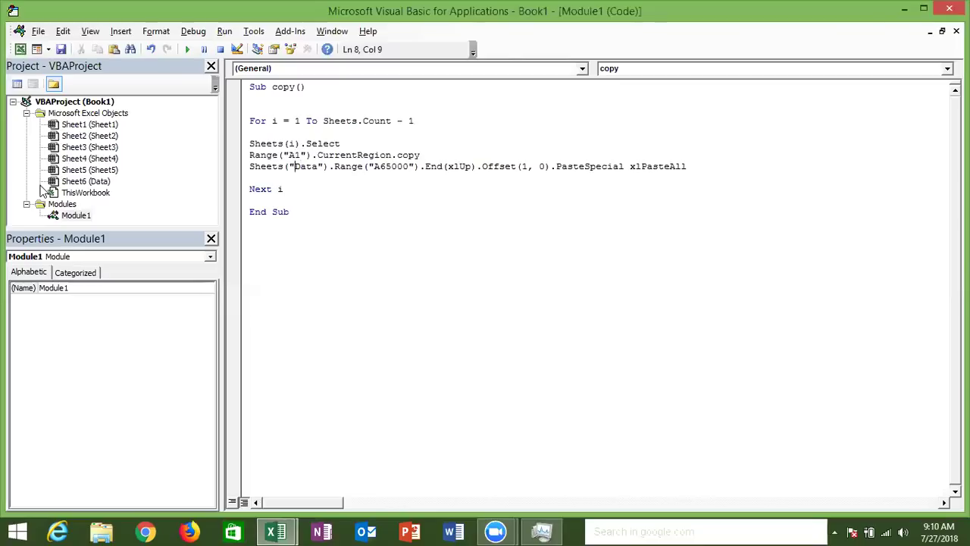
# Move the Sheets("Data") prefix onto its own line as Sheets("Data").Select
pyautogui.press('Right')
pyautogui.press('Right')
pyautogui.press('Right')
pyautogui.press('Right')
pyautogui.press('Right')
pyautogui.hotkey('shift', 'Left')
pyautogui.hotkey('shift', 'Left')
pyautogui.hotkey('shift', 'Left')
pyautogui.hotkey('shift', 'Left')
pyautogui.hotkey('shift', 'Left')
pyautogui.hotkey('shift', 'Left')
pyautogui.hotkey('shift', 'Left')
pyautogui.hotkey('shift', 'Left')
pyautogui.hotkey('shift', 'Left')
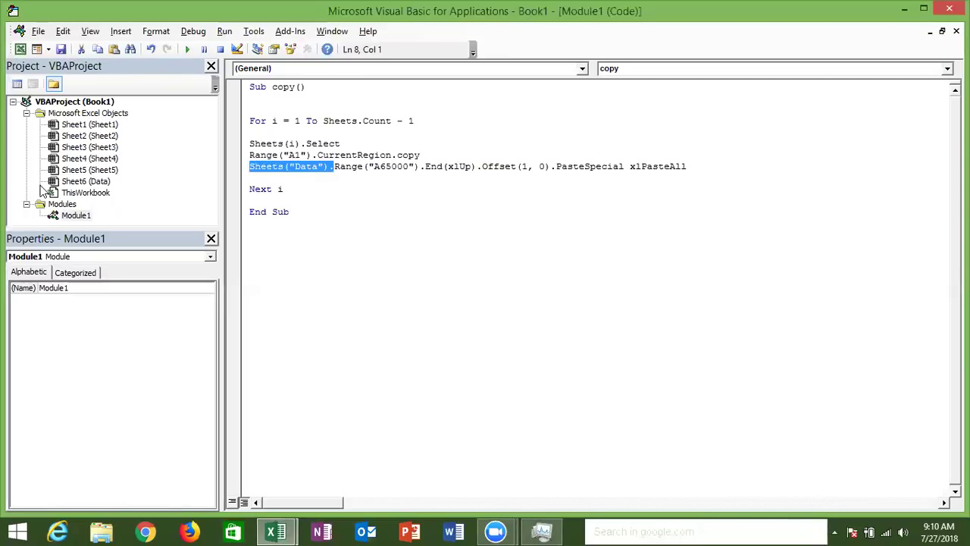
pyautogui.press('Delete')
pyautogui.press('Return')
pyautogui.hotkey('ctrl', 'v')
pyautogui.write('select')
# Add an ActiveCell.EntireRow.Delete line just before Next i
pyautogui.click(250, 189)
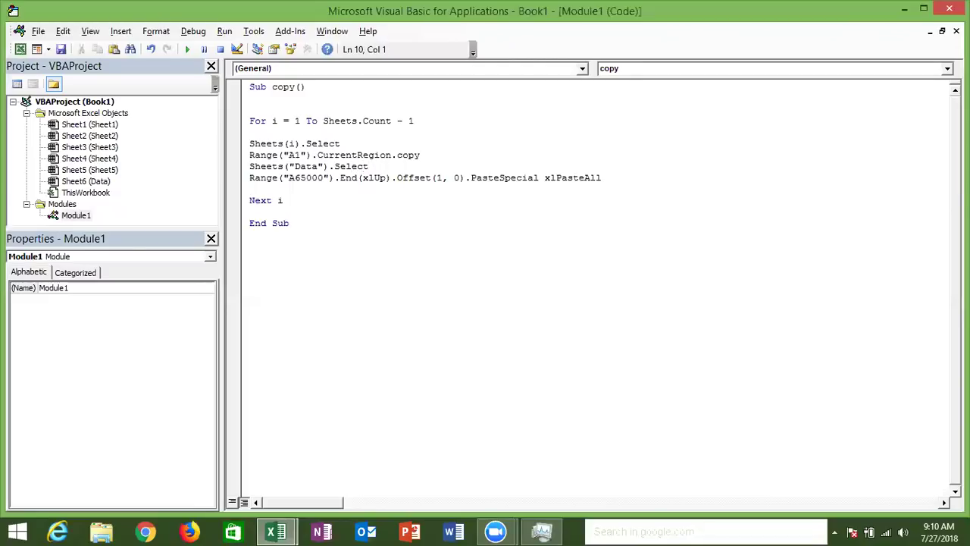
pyautogui.write('activesheet')
pyautogui.write('.')
pyautogui.press('BackSpace')
pyautogui.press('BackSpace')
pyautogui.press('BackSpace')
pyautogui.press('BackSpace')
pyautogui.write('cell.en')
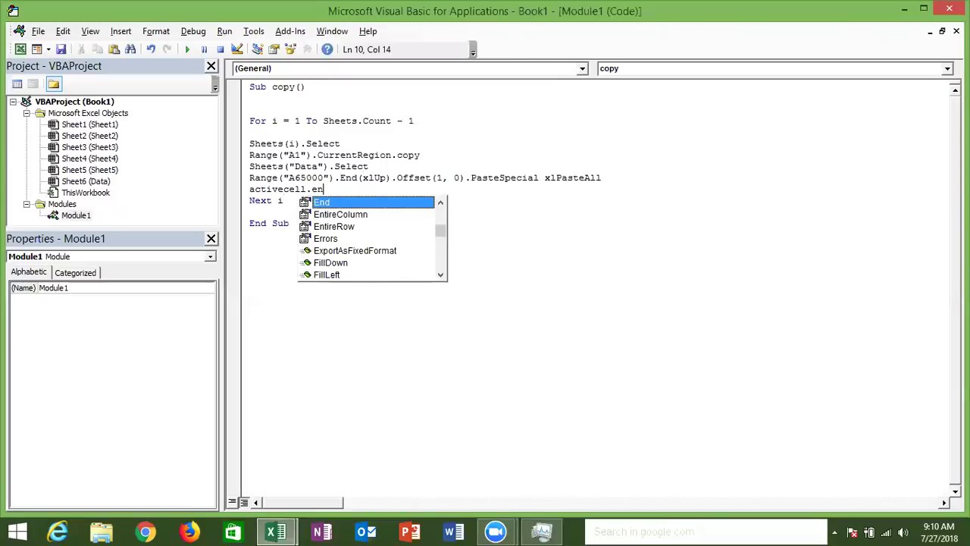
pyautogui.press('Down')
pyautogui.press('Down')
pyautogui.press('Tab')
pyautogui.write('.de')
pyautogui.press('Tab')
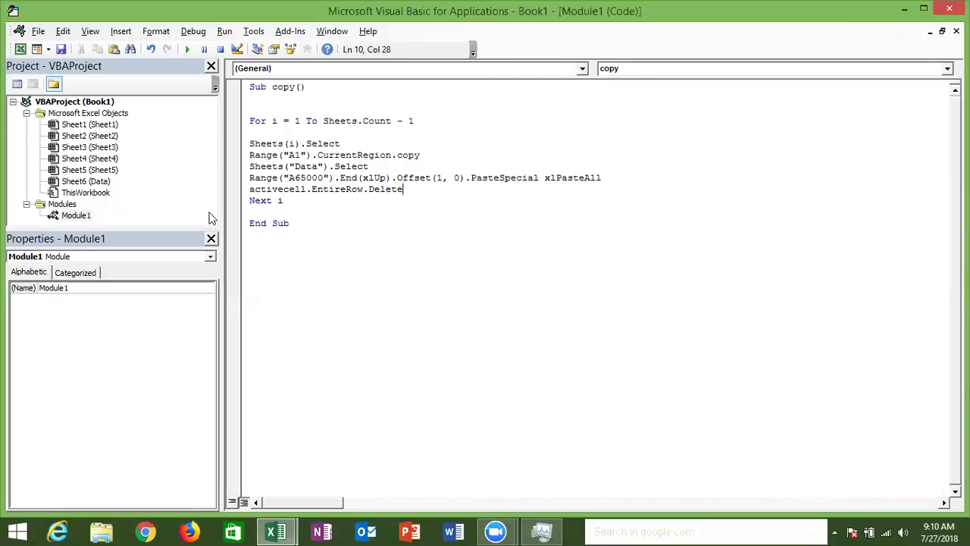
pyautogui.click(278, 216)
# Clear the pasted test data A2:F14 from the Data sheet, keeping the header row
pyautogui.hotkey('alt', 'F11')
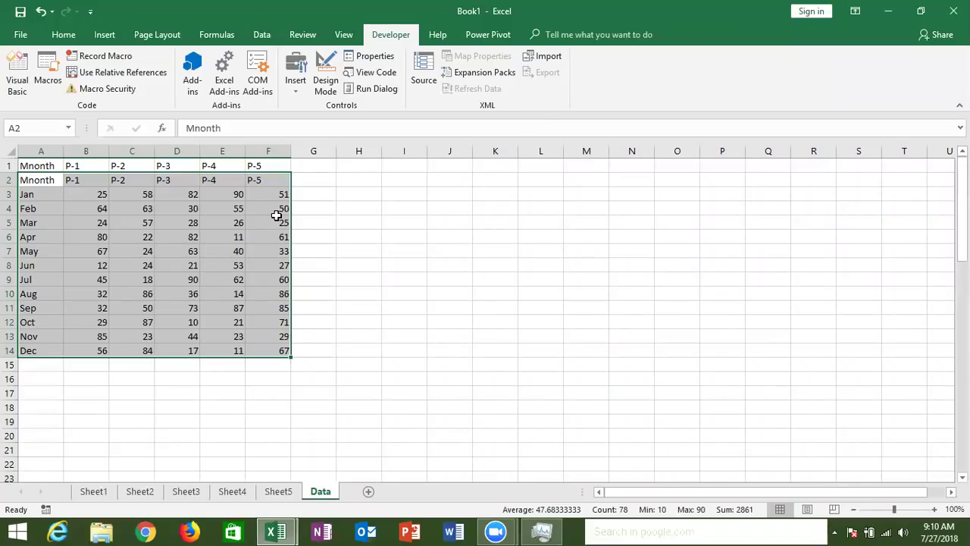
pyautogui.press('Delete')
pyautogui.hotkey('ctrl', 'Home')
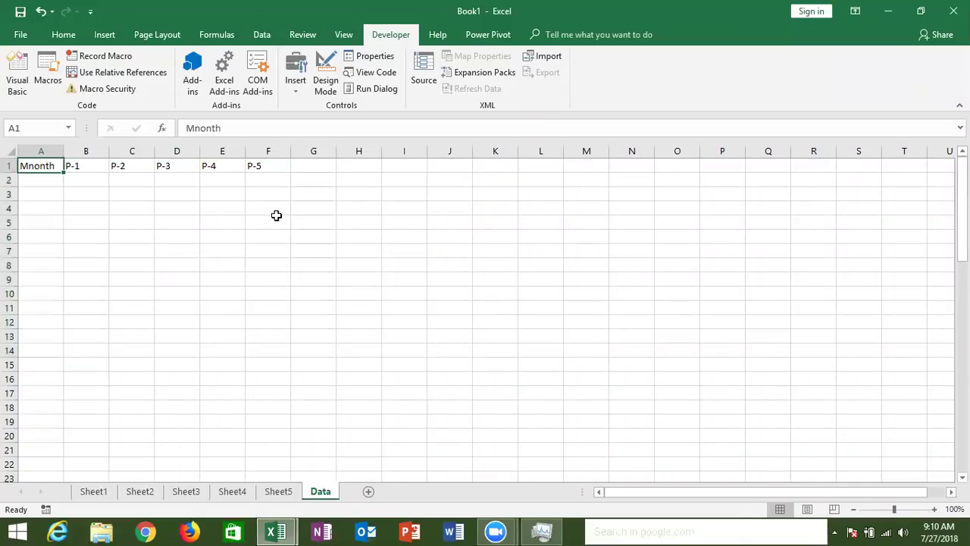
pyautogui.hotkey('ctrl', 'shift', 'Right')
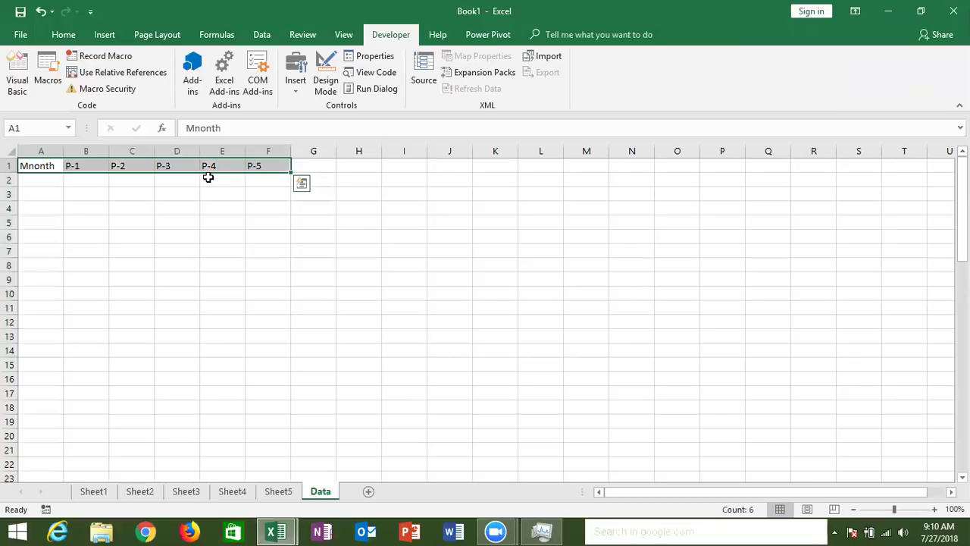
pyautogui.click(197, 166)
# Run the copy macro, then clear its stacked output A2:F61 from the Data sheet
pyautogui.hotkey('alt', 'F11')
pyautogui.click(296, 143)
pyautogui.click(187, 49)
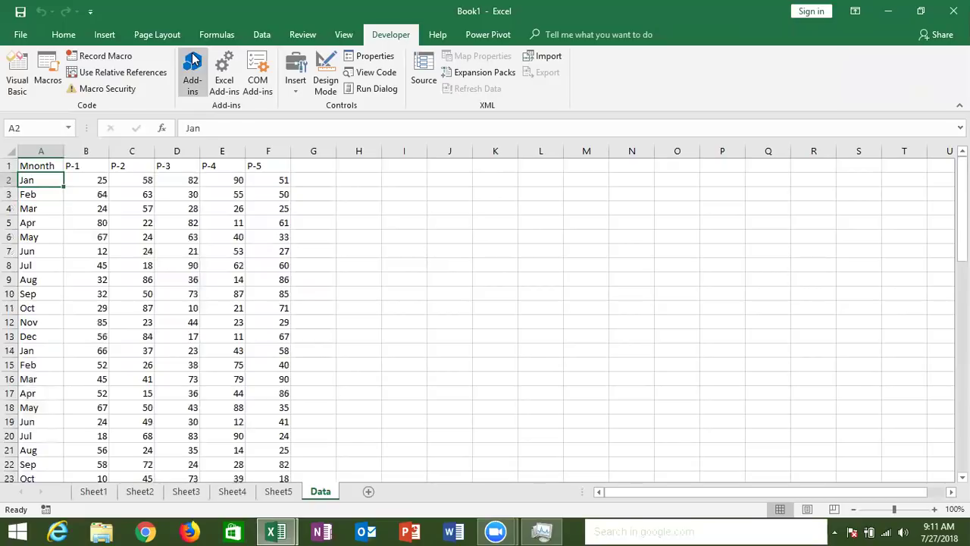
pyautogui.hotkey('ctrl', 'shift', 'Right')
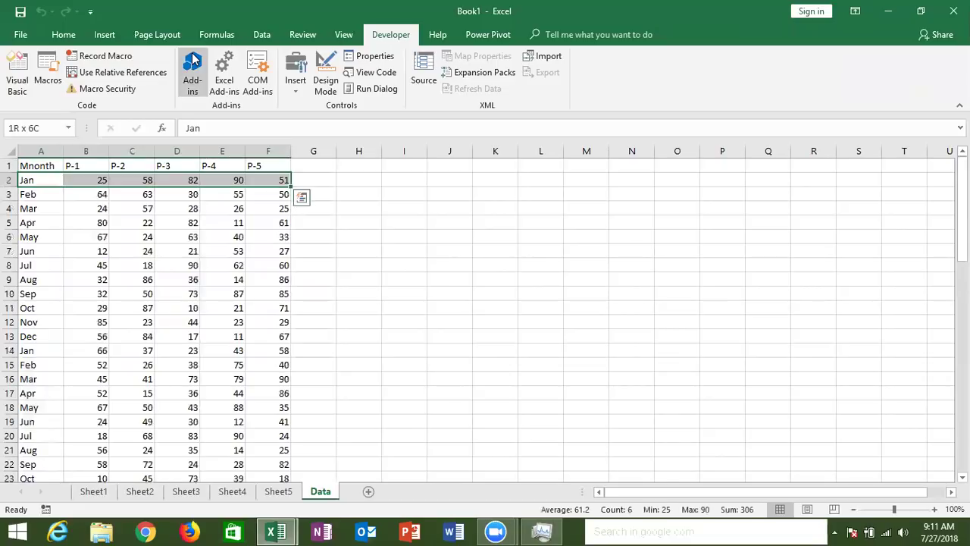
pyautogui.hotkey('ctrl', 'shift', 'Down')
pyautogui.press('Delete')
# Move the Data sheet tab between Sheet3 and Sheet4
pyautogui.hotkey('ctrl', 'Home')
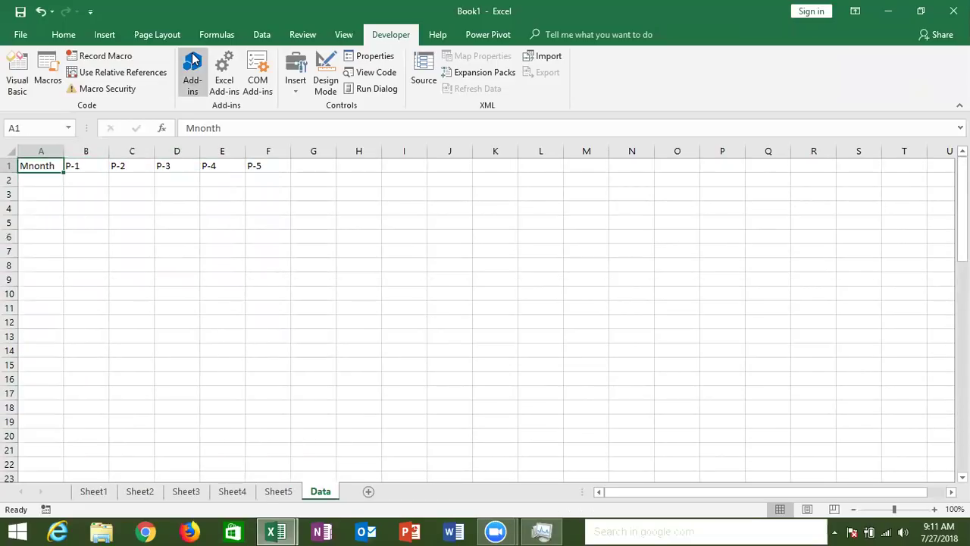
pyautogui.moveTo(318, 491); pyautogui.dragTo(225, 487)
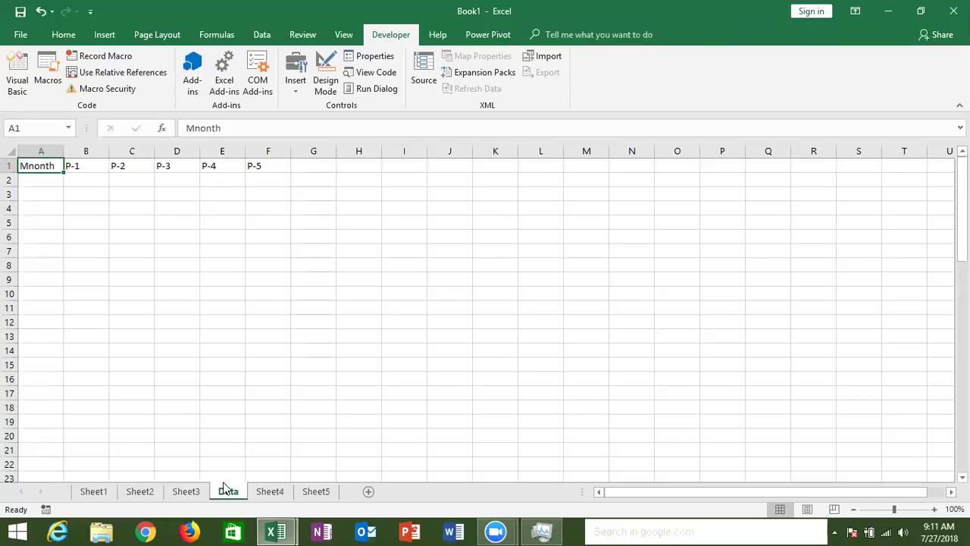
pyautogui.hotkey('alt', 'F11')
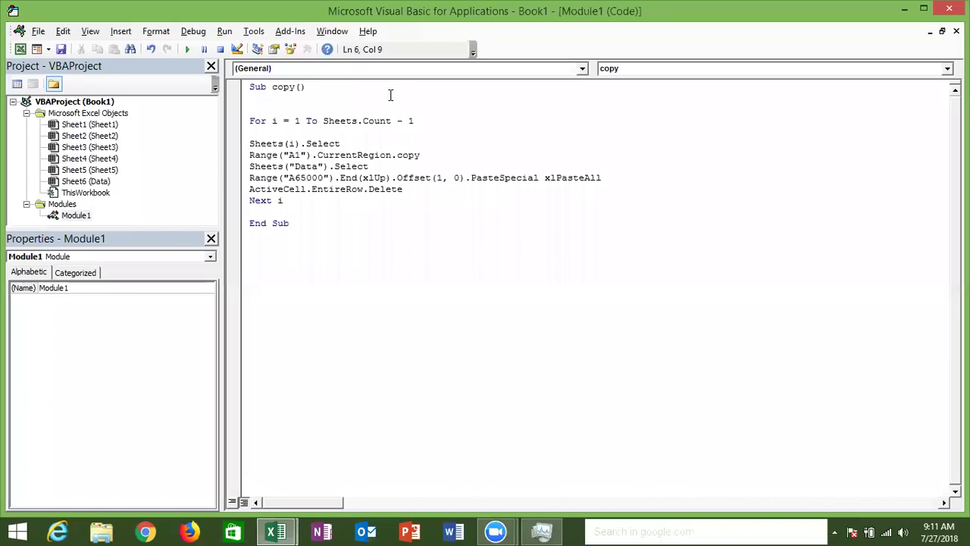
# Loop to Sheets.Count and add If Sheets(i).Name <> "Data" Then below the For line
pyautogui.click(425, 115)
pyautogui.press('BackSpace')
pyautogui.press('BackSpace')
pyautogui.press('BackSpace')
pyautogui.press('BackSpace')
pyautogui.press('Down')
pyautogui.press('Return')
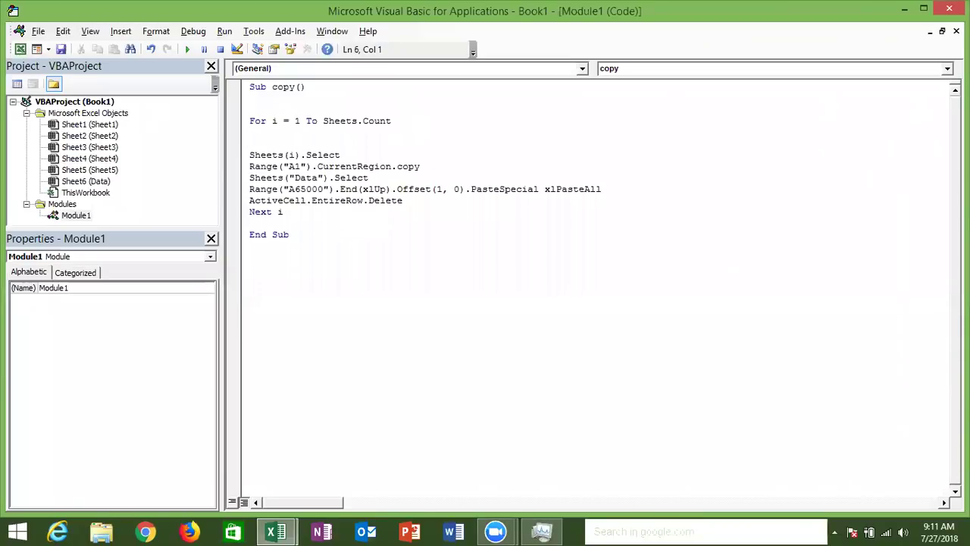
pyautogui.write('i')
pyautogui.write('f ')
pyautogui.write('a')
pyautogui.press('BackSpace')
pyautogui.write('sheets(i).name<> ')
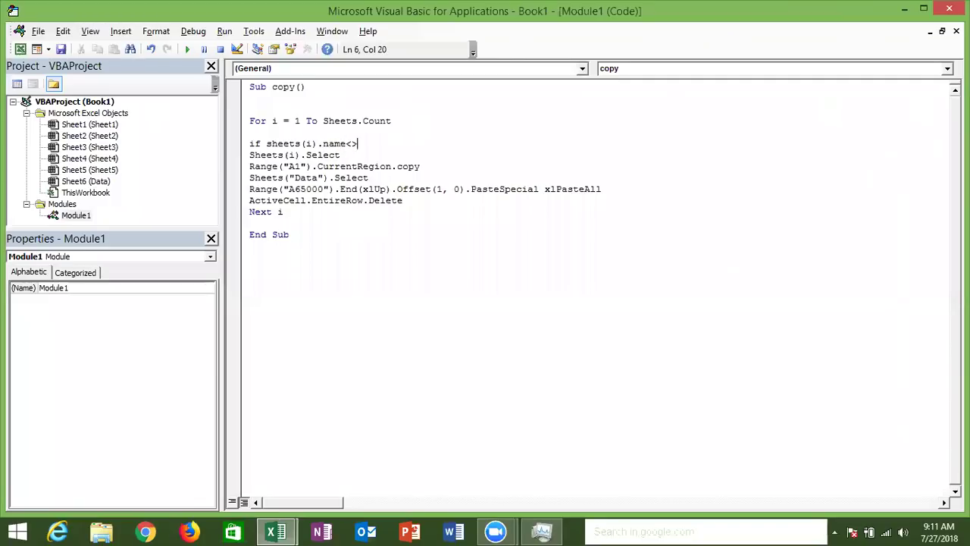
pyautogui.write('D')
pyautogui.press('BackSpace')
pyautogui.write('"Da')
pyautogui.write('ta')
pyautogui.hotkey('alt', 'F11')
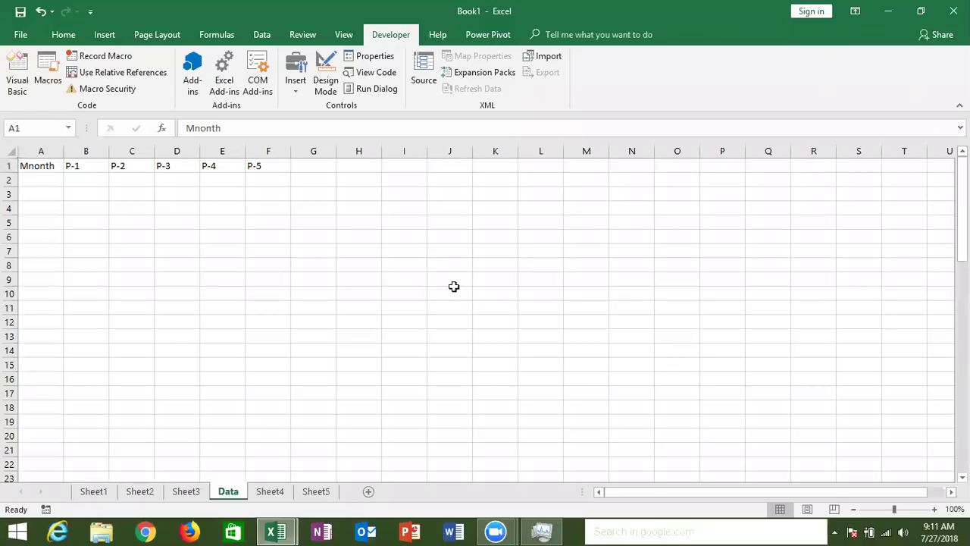
pyautogui.hotkey('alt', 'F11')
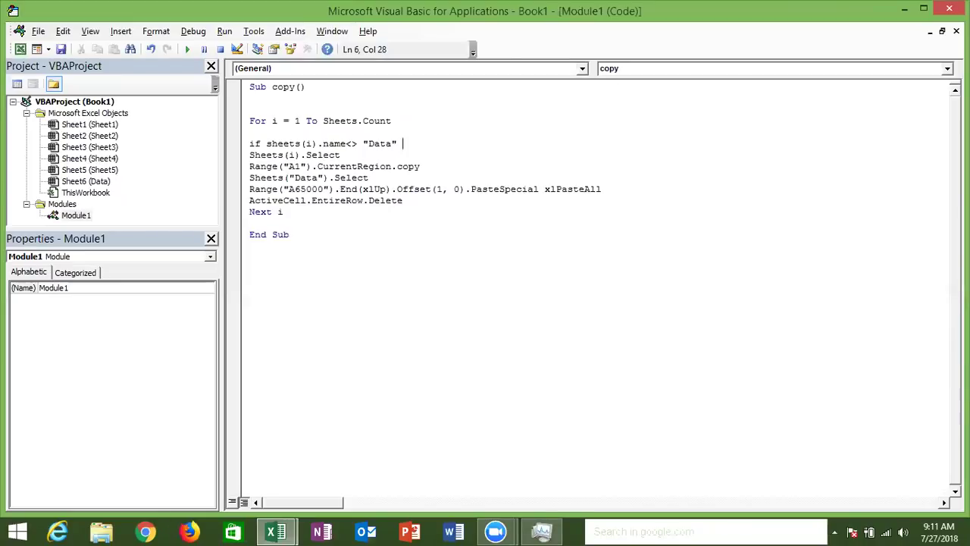
pyautogui.write('then')
pyautogui.click(261, 221)
# Close the condition with an End If line above Next i
pyautogui.moveTo(260, 213); pyautogui.dragTo(249, 213)
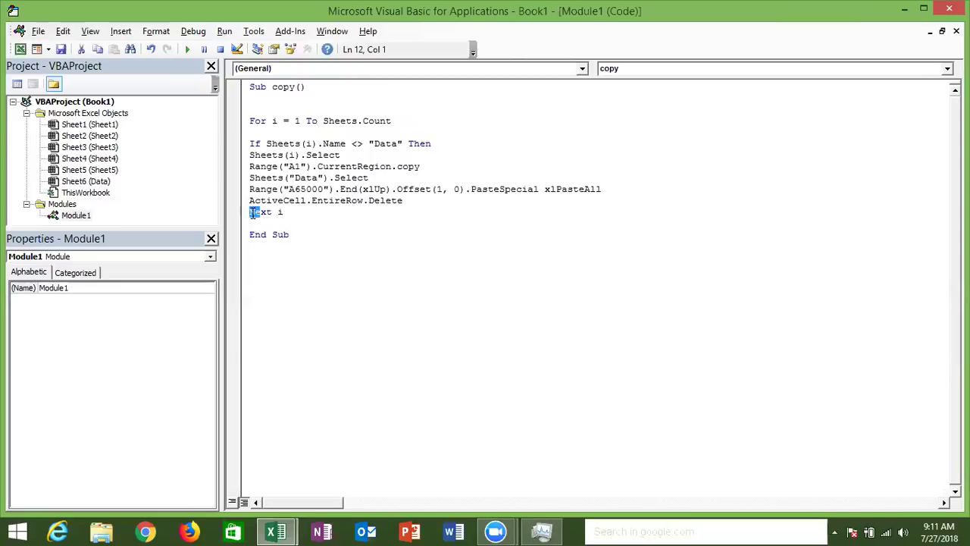
pyautogui.click(249, 212)
pyautogui.press('Return')
pyautogui.press('Up')
pyautogui.press('Up')
pyautogui.press('Up')
pyautogui.press('Up')
pyautogui.press('Down')
pyautogui.press('Down')
pyautogui.press('Down')
pyautogui.press('Down')
pyautogui.write('end if')
pyautogui.press('Down')
pyautogui.press('Up')
pyautogui.press('Down')
pyautogui.press('Return')
pyautogui.press('Return')
pyautogui.press('Up')
pyautogui.press('Up')
pyautogui.press('Return')
pyautogui.press('Return')
pyautogui.press('Up')
pyautogui.press('Up')
pyautogui.press('Up')
pyautogui.press('Up')
pyautogui.press('Up')
pyautogui.press('Up')
pyautogui.press('Up')
# Check which loop statements now sit inside the If block
pyautogui.hotkey('shift', 'Down')
pyautogui.hotkey('shift', 'Down')
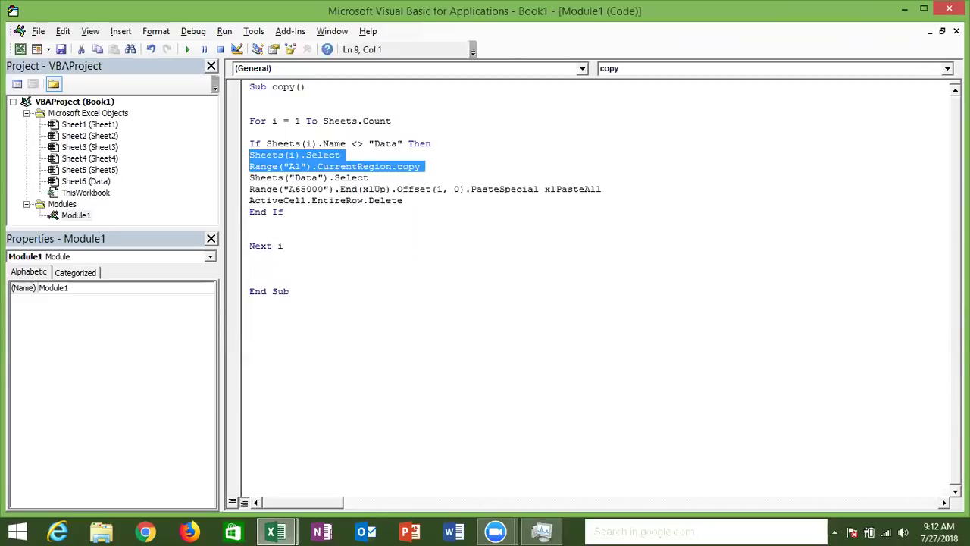
pyautogui.hotkey('shift', 'Down')
pyautogui.hotkey('shift', 'Down')
pyautogui.hotkey('shift', 'Down')
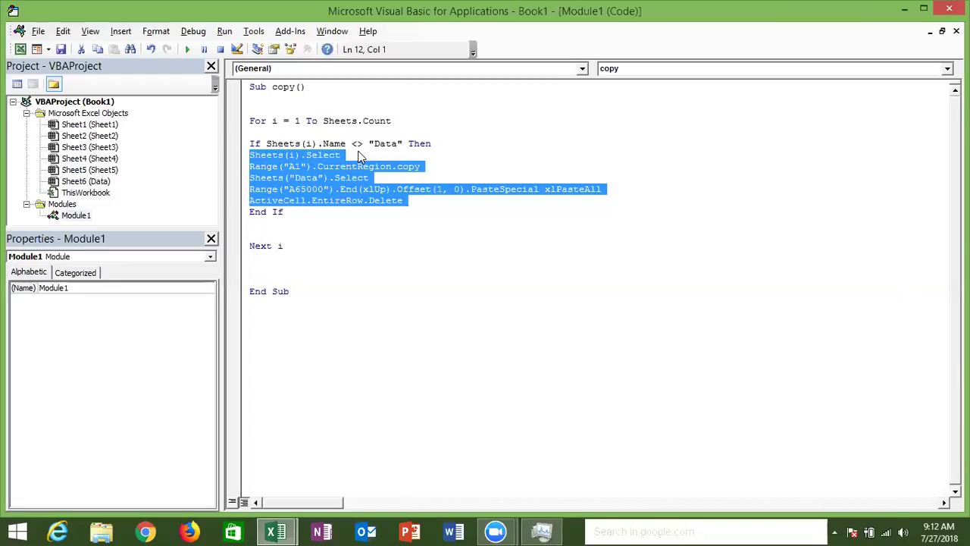
pyautogui.click(357, 155)
pyautogui.click(285, 132)
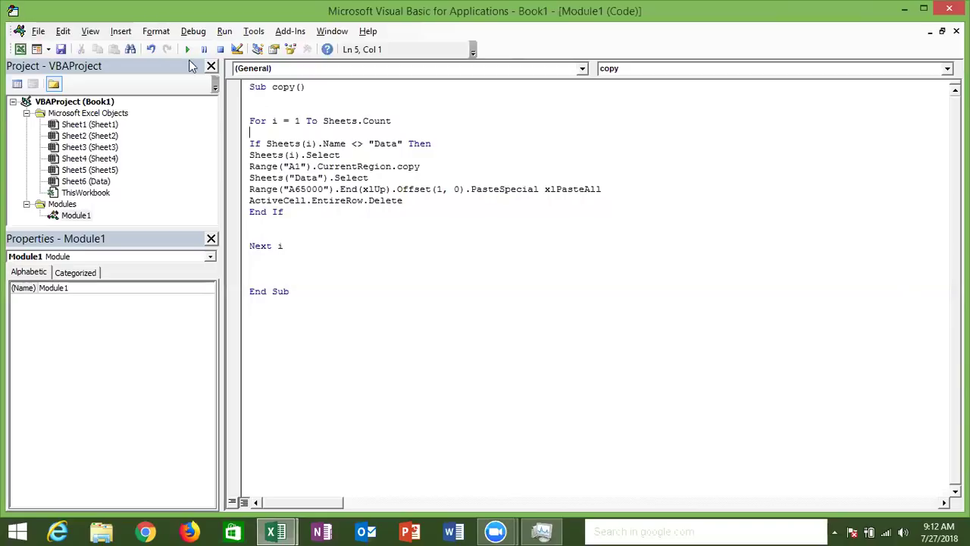
pyautogui.click(266, 143)
pyautogui.doubleClick(267, 144)
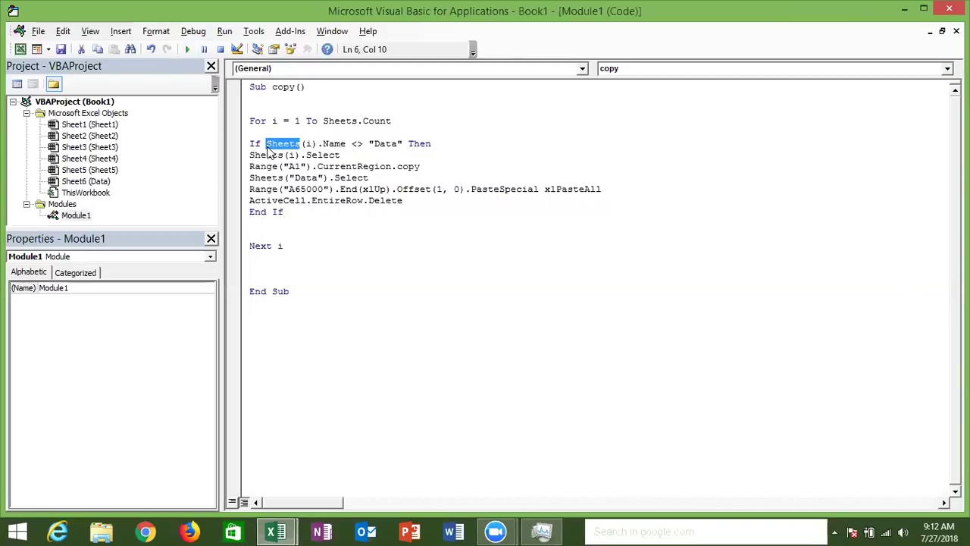
pyautogui.click(251, 156)
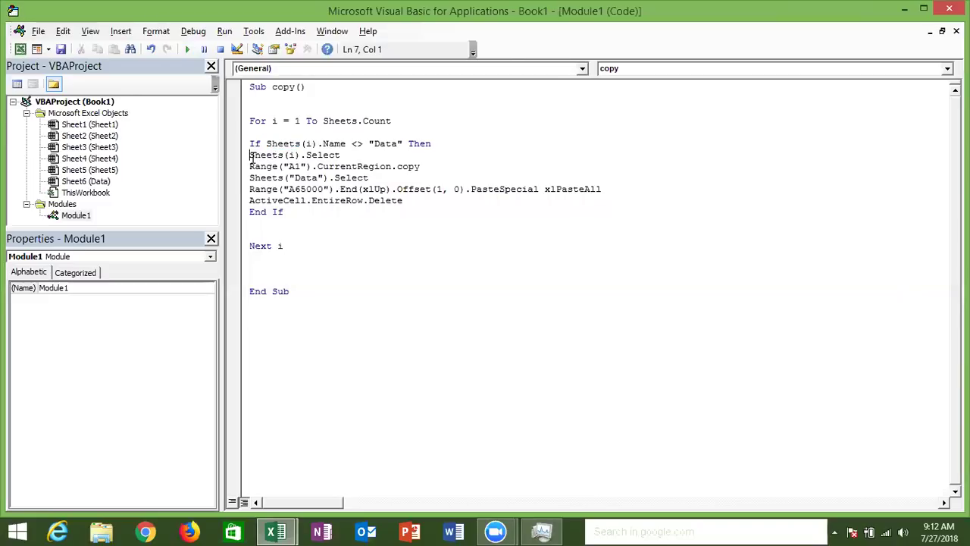
pyautogui.hotkey('shift', 'Down')
pyautogui.hotkey('shift', 'Down')
pyautogui.hotkey('shift', 'Down')
pyautogui.hotkey('shift', 'Down')
pyautogui.hotkey('shift', 'Down')
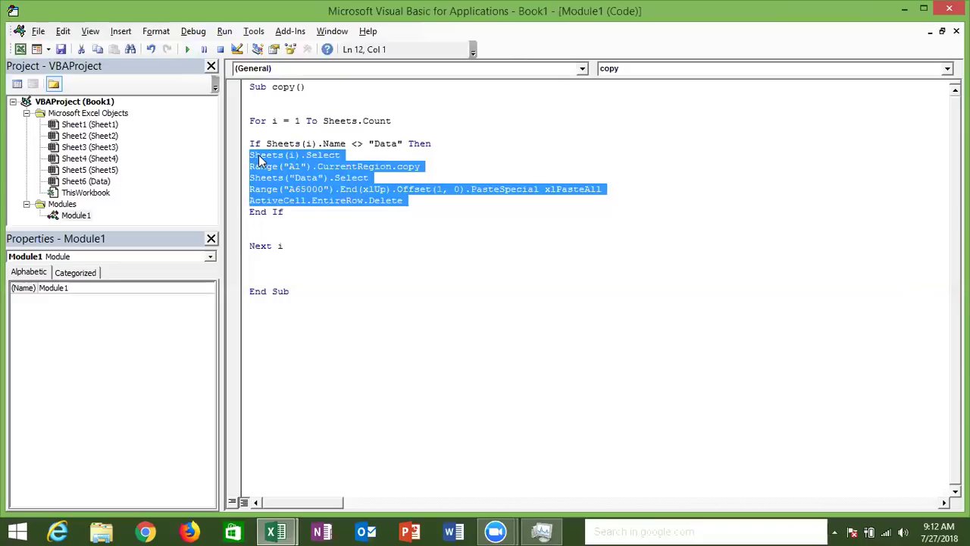
pyautogui.click(259, 155)
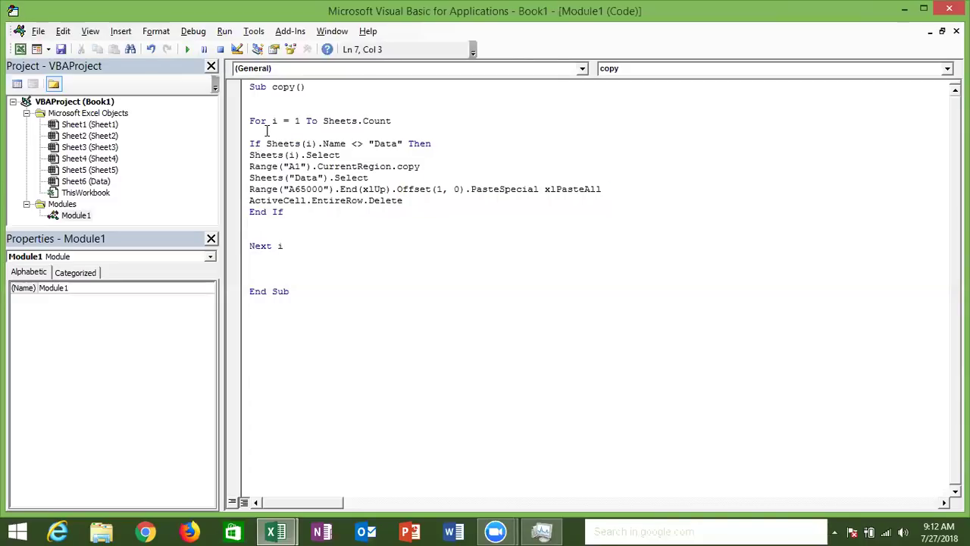
# Run the copy macro, then clear the stacked data A2:F61 below the Data sheet's header
pyautogui.click(188, 50)
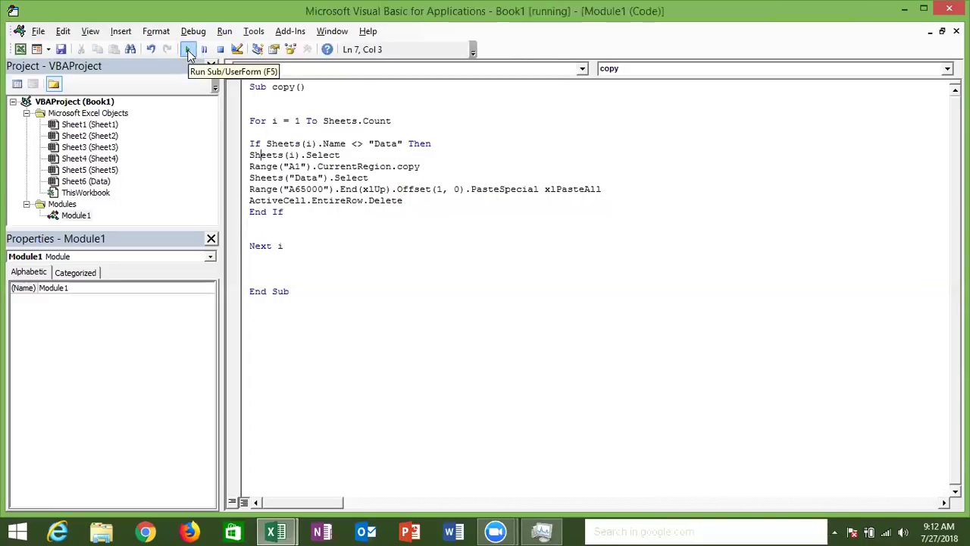
pyautogui.hotkey('alt', 'F11')
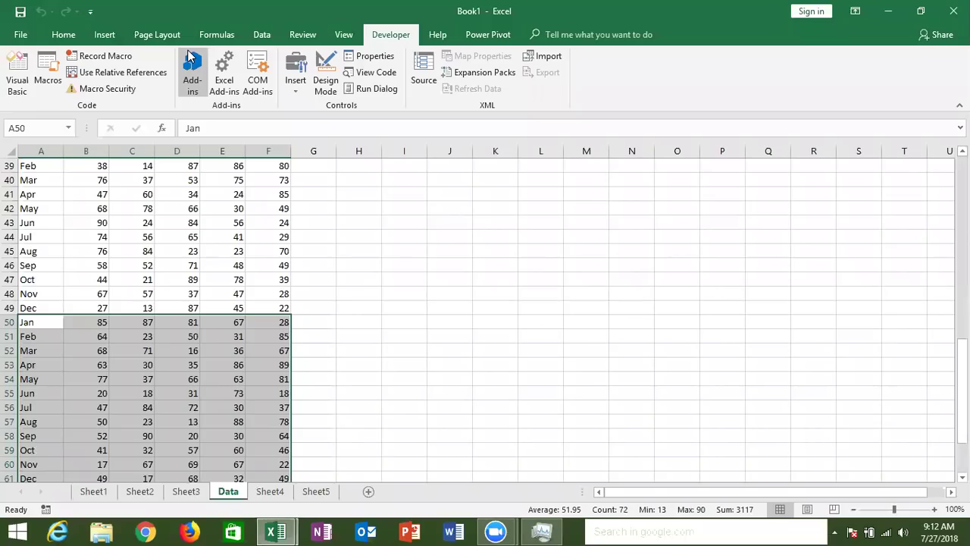
pyautogui.hotkey('ctrl', 'Down')
pyautogui.hotkey('ctrl', 'Home')
pyautogui.press('Down')
pyautogui.hotkey('ctrl', 'shift', 'End')
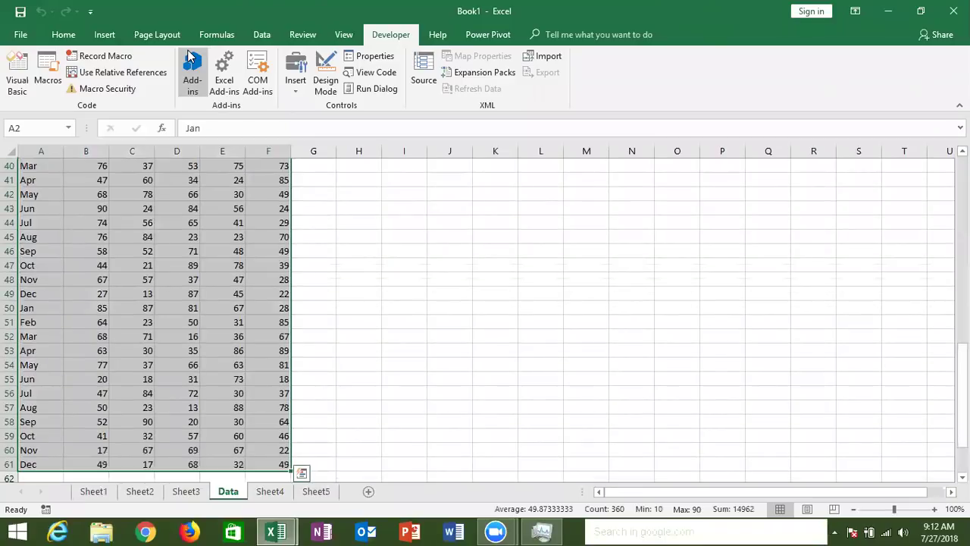
pyautogui.press('Delete')
pyautogui.hotkey('ctrl', 'BackSpace')
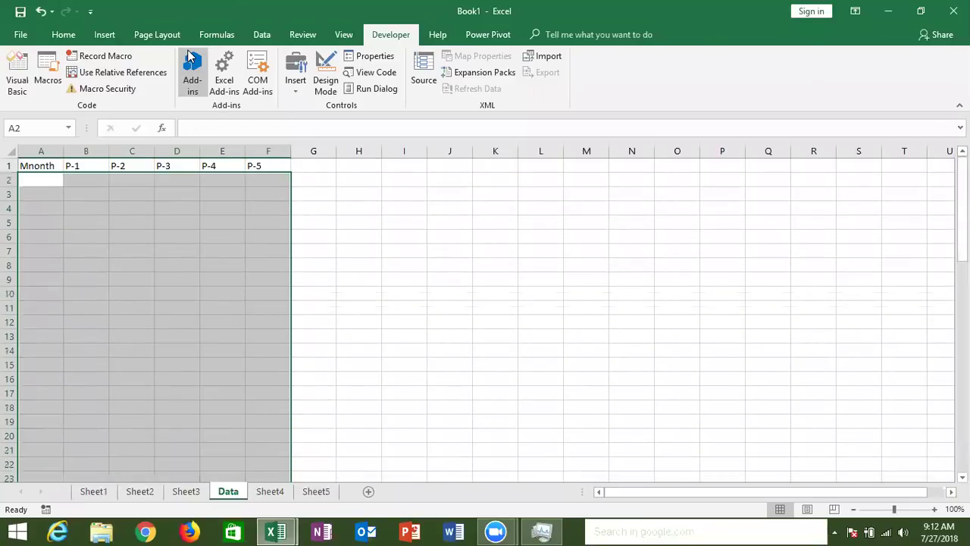
pyautogui.hotkey('ctrl', 'Home')
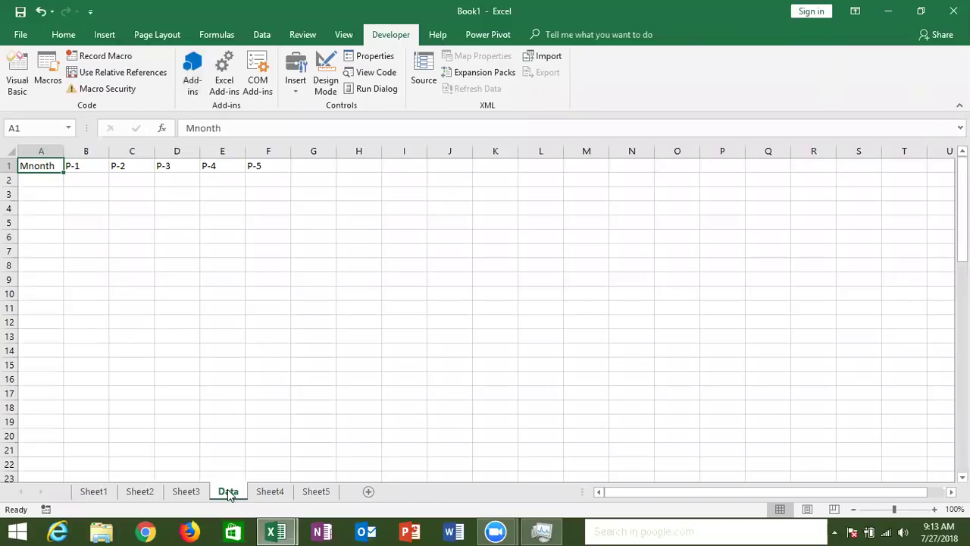
# Type the heading Sheet_Name in G1 and autofit column G
pyautogui.click(313, 163)
pyautogui.write('Sheet')
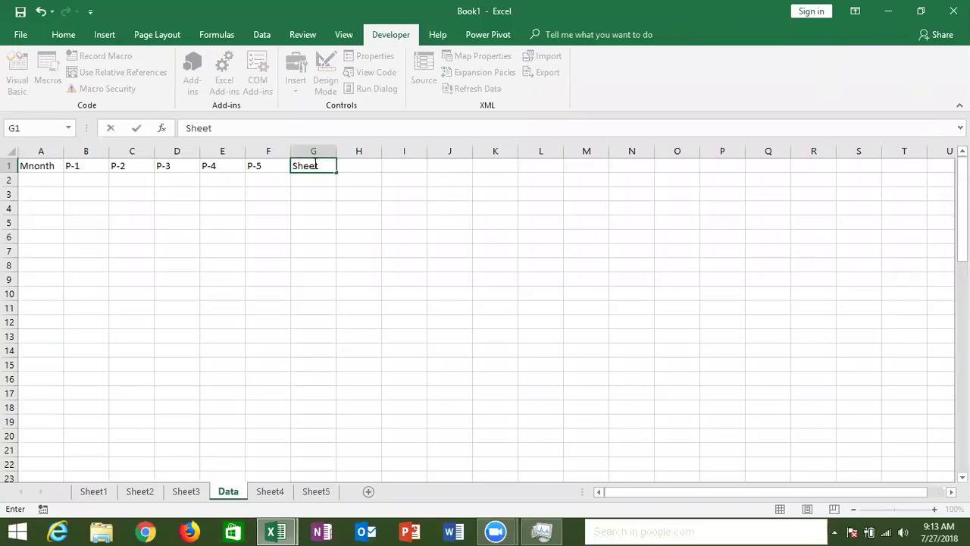
pyautogui.write('_Nam')
pyautogui.write('e')
pyautogui.click(323, 188)
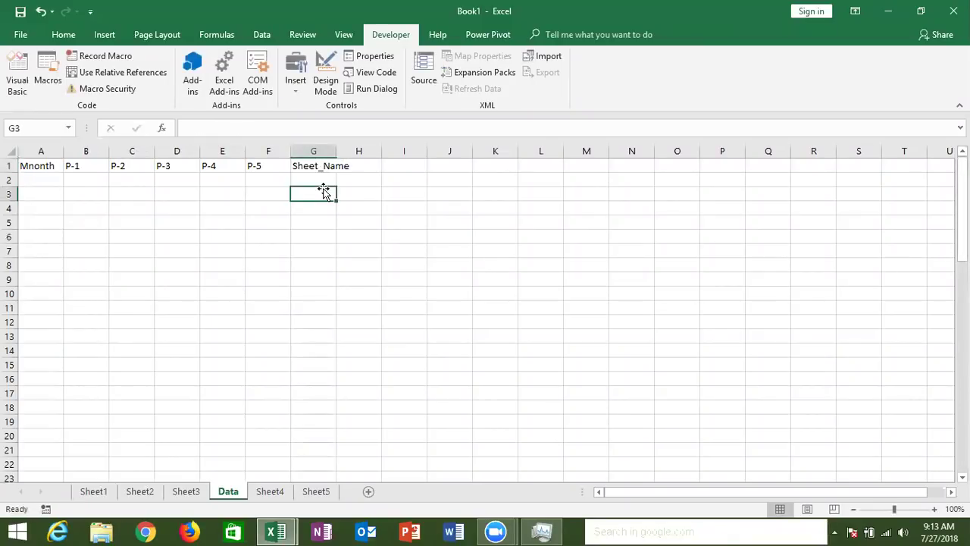
pyautogui.press('Right')
pyautogui.doubleClick(340, 151)
pyautogui.hotkey('alt', 'F11')
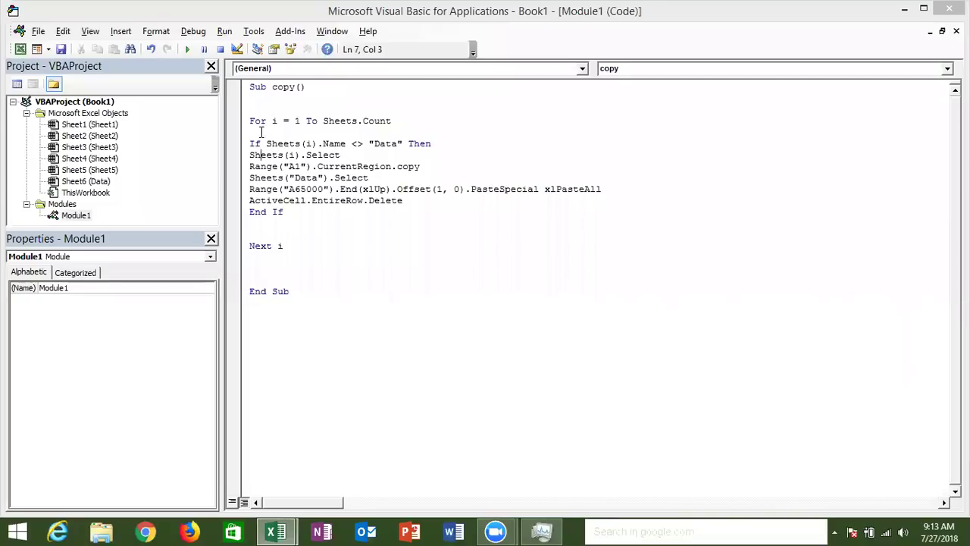
# Declare Dim sn As String at the top of the copy macro
pyautogui.click(263, 106)
pyautogui.press('Return')
pyautogui.press('Up')
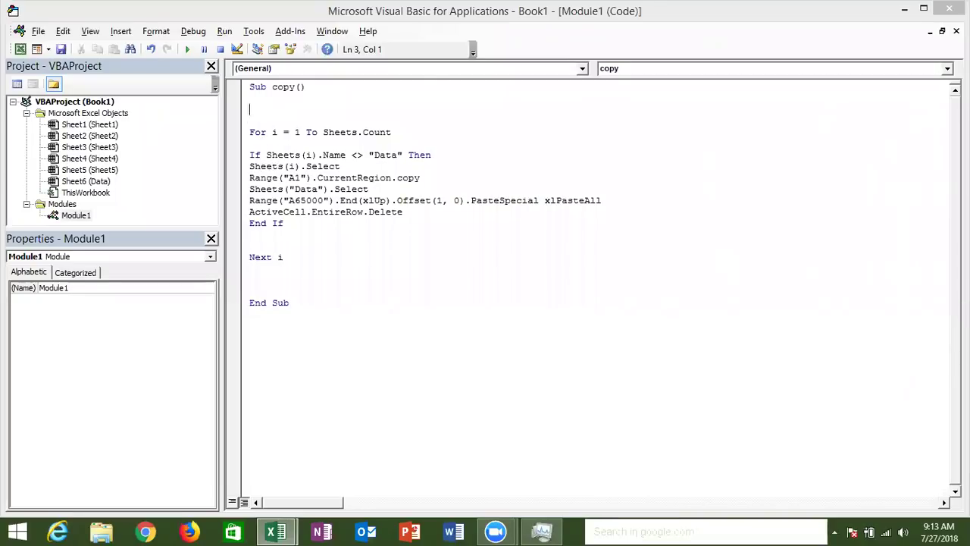
pyautogui.write('dim ')
pyautogui.write('sn as ')
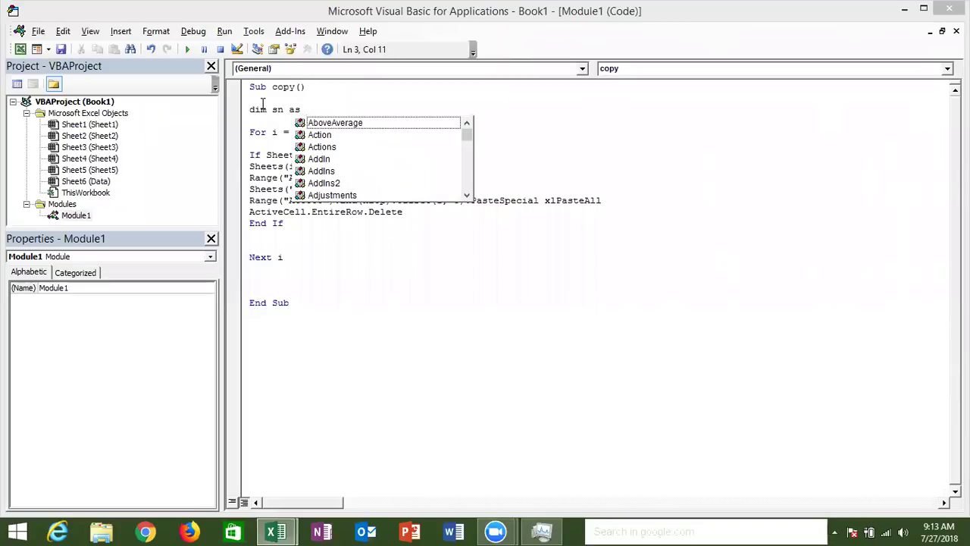
pyautogui.write('s')
pyautogui.press('BackSpace')
pyautogui.write('s S')
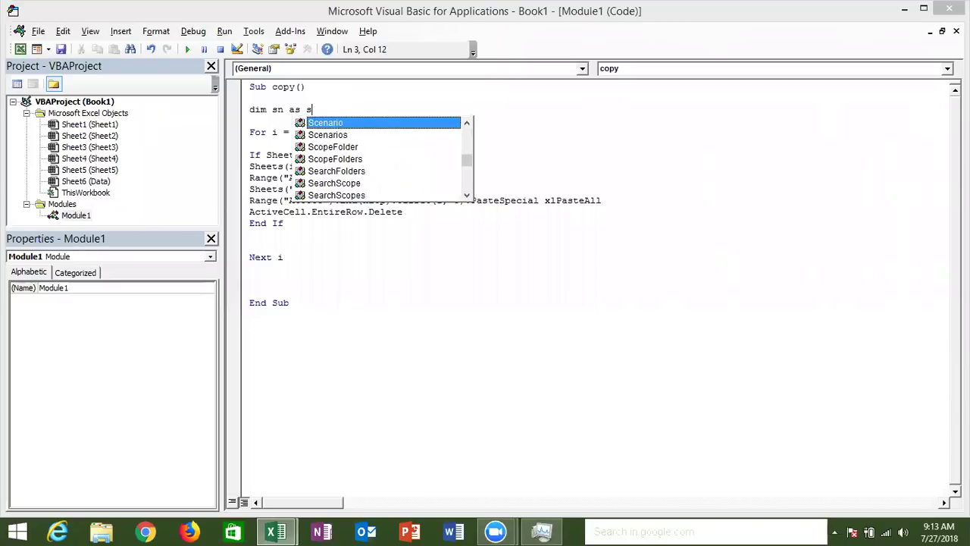
pyautogui.write('tr')
pyautogui.press('Tab')
pyautogui.click(260, 154)
# Add the line sn = Sheets(i).Name above the If statement
pyautogui.click(260, 140)
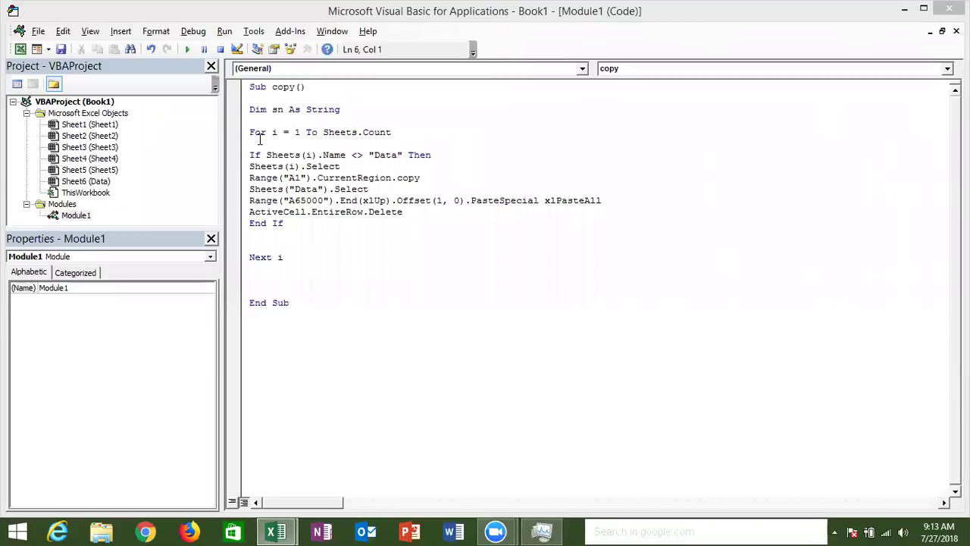
pyautogui.write('sn')
pyautogui.write('=a')
pyautogui.write('ct')
pyautogui.write('ivr')
pyautogui.press('BackSpace')
pyautogui.write('e')
pyautogui.write('sh')
pyautogui.press('BackSpace')
pyautogui.press('BackSpace')
pyautogui.press('BackSpace')
pyautogui.press('BackSpace')
pyautogui.press('BackSpace')
pyautogui.press('BackSpace')
pyautogui.press('BackSpace')
pyautogui.write('sheets(i).name')
pyautogui.click(316, 155)
pyautogui.click(344, 155)
# Use sn instead of Sheets(i).Name in the If test and add blank lines above End If
pyautogui.moveTo(345, 155); pyautogui.dragTo(266, 155)
pyautogui.write('sn')
pyautogui.click(288, 200)
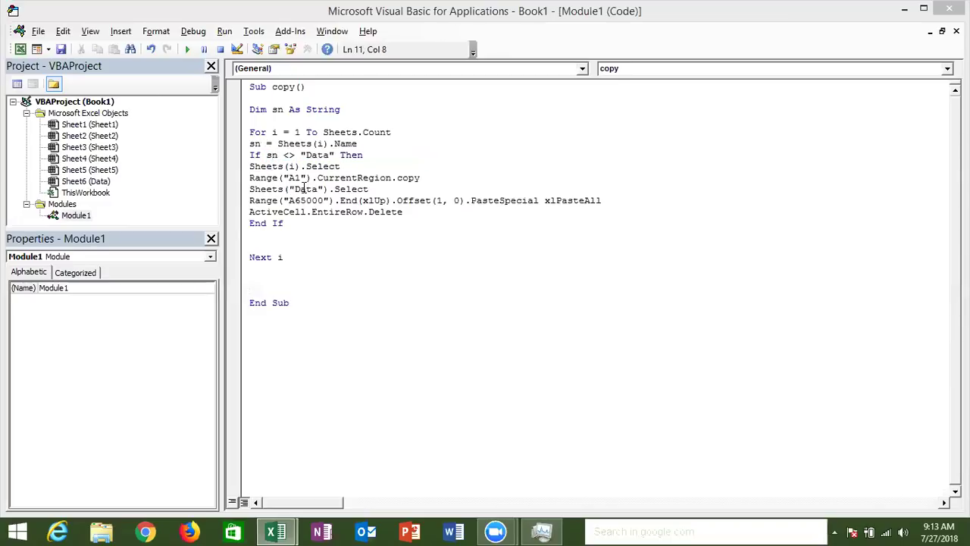
pyautogui.click(242, 225)
pyautogui.click(250, 223)
pyautogui.press('Return')
pyautogui.press('Return')
pyautogui.press('Return')
pyautogui.press('Up')
pyautogui.press('Up')
pyautogui.press('Up')
# Copy Sheet1's Jan–Dec table (A1:F13), checking the macro's sn variable along the way
pyautogui.hotkey('alt', 'F11')
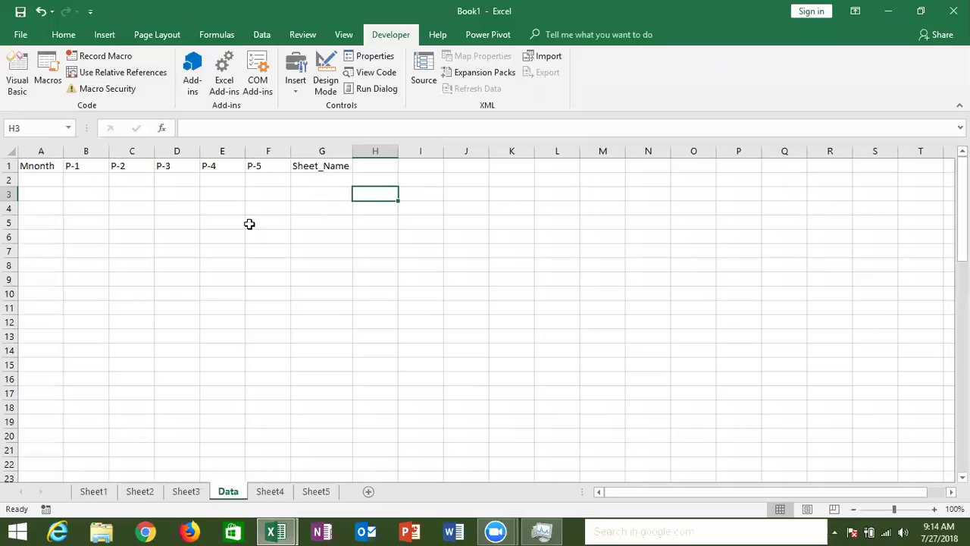
pyautogui.click(89, 486)
pyautogui.hotkey('ctrl', 'c')
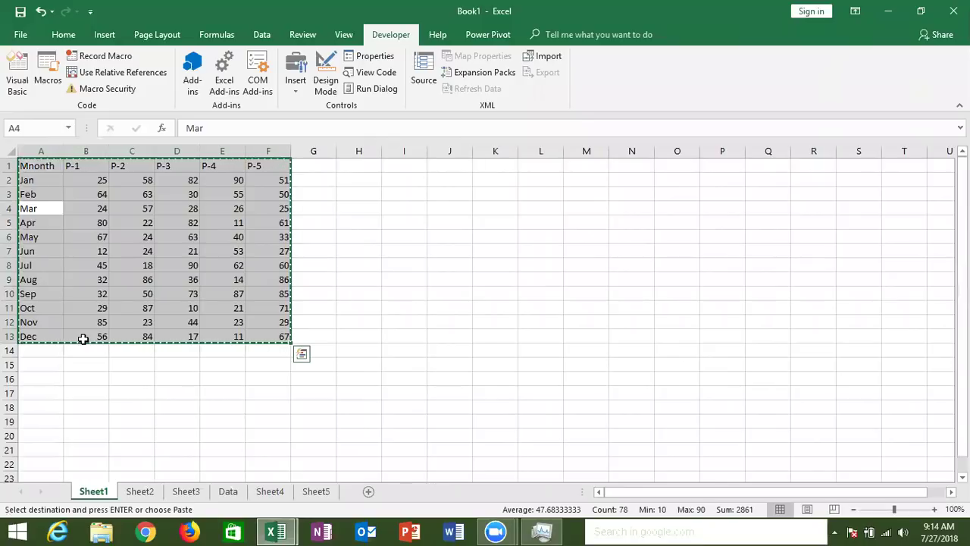
pyautogui.hotkey('alt', 'F11')
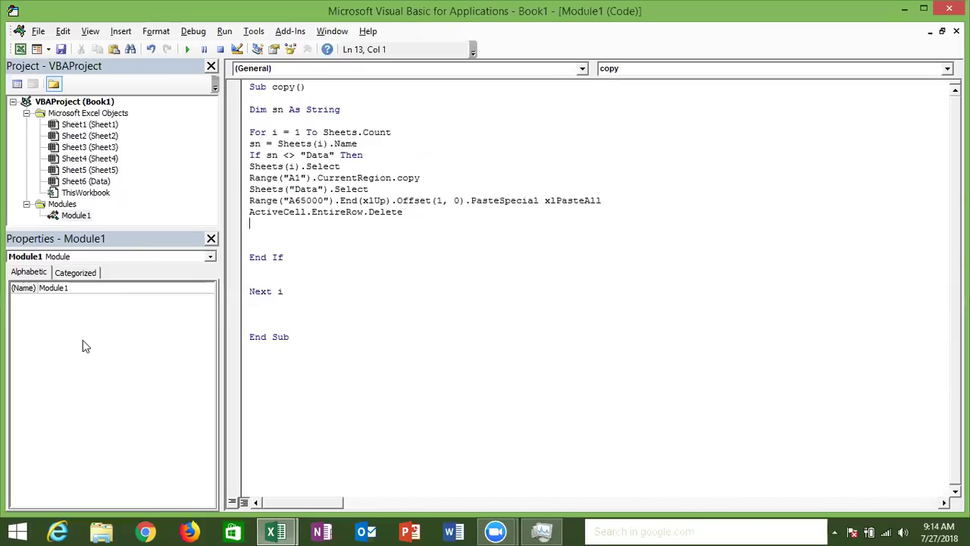
pyautogui.doubleClick(255, 147)
pyautogui.hotkey('alt', 'F11')
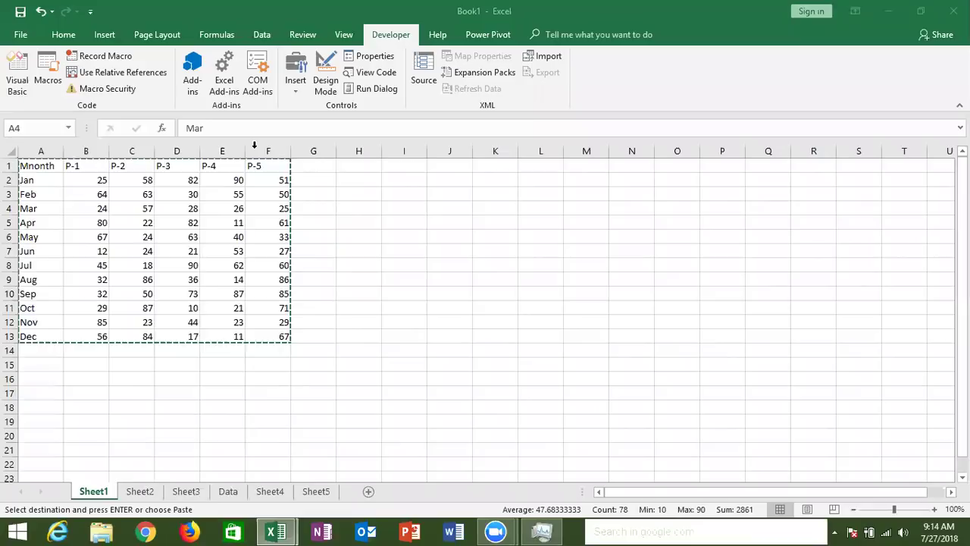
pyautogui.hotkey('ctrl', 'a')
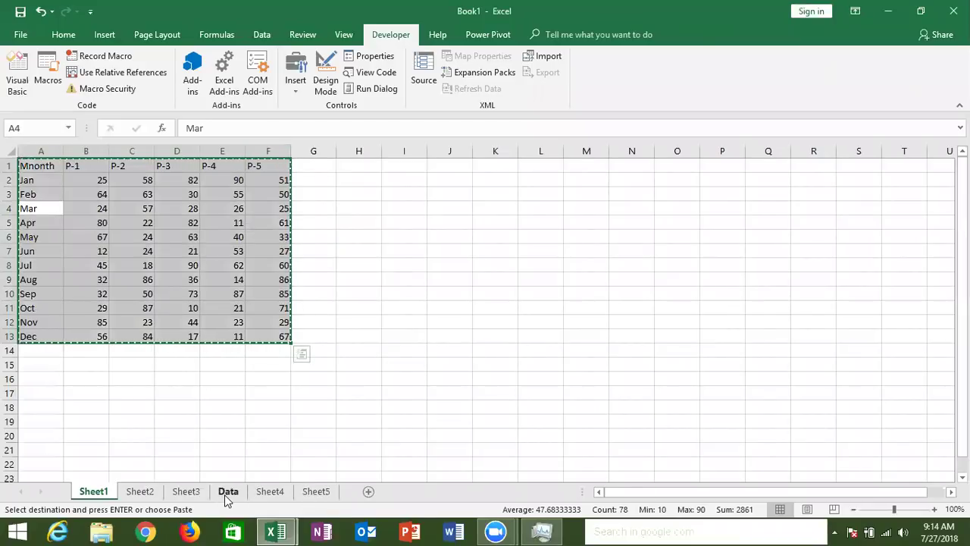
# Paste the table into the Data sheet at A2 and delete the duplicate header row 2
pyautogui.click(227, 491)
pyautogui.click(40, 178)
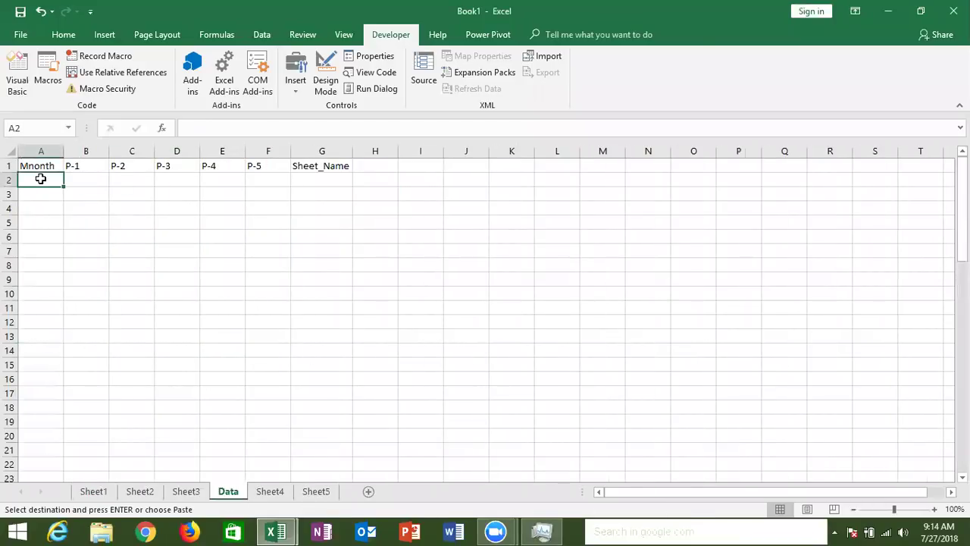
pyautogui.hotkey('ctrl', 'v')
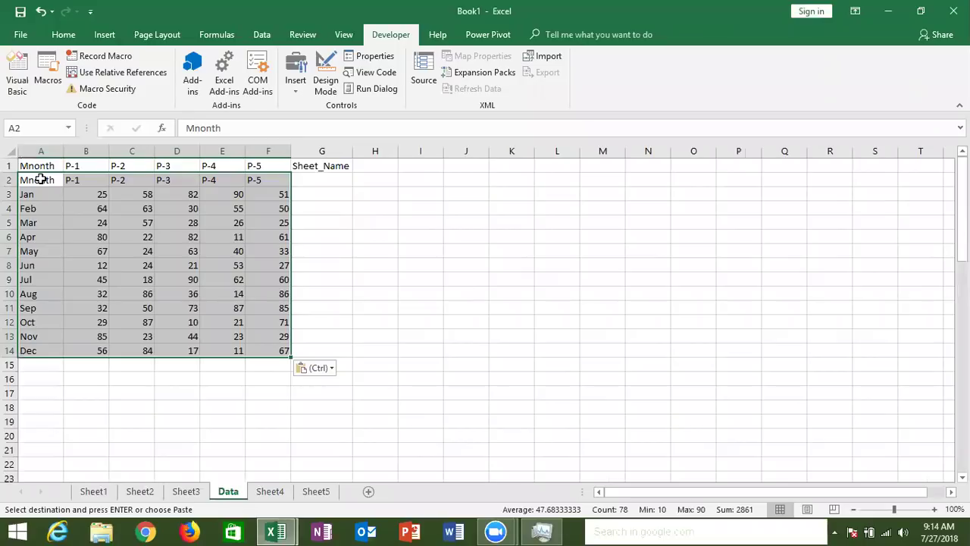
pyautogui.click(10, 180)
pyautogui.hotkey('ctrl', '-')
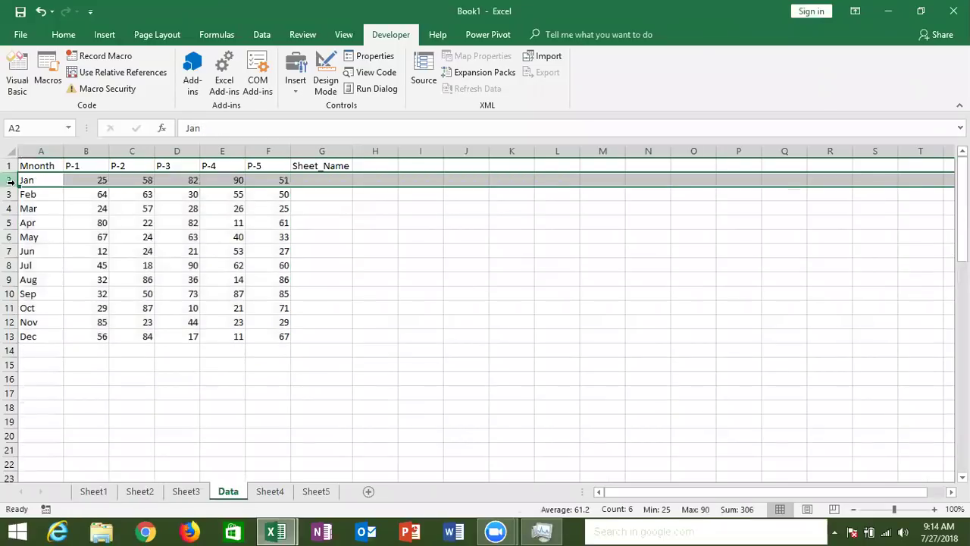
# Select the empty Sheet_Name cells G2:G13 beside the pasted data
pyautogui.click(264, 452)
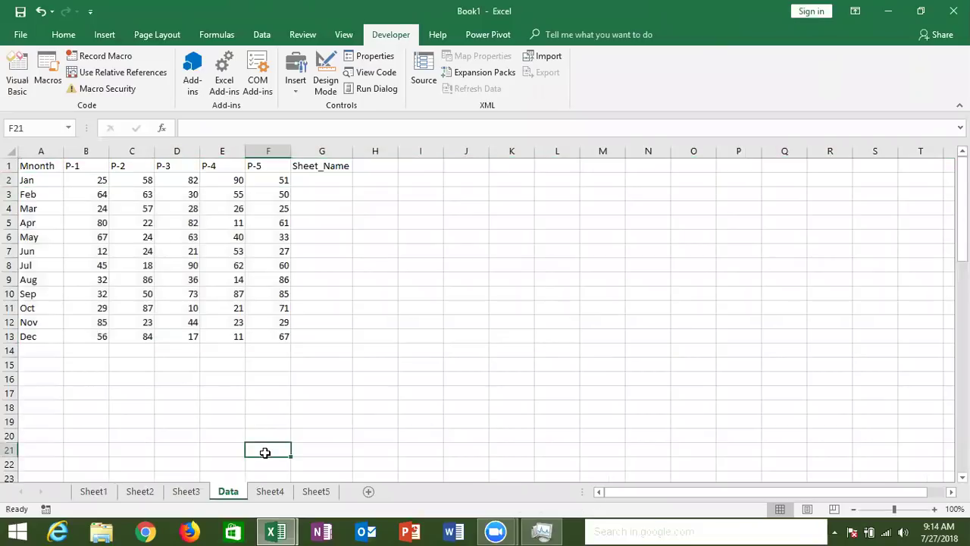
pyautogui.hotkey('ctrl', 'Up')
pyautogui.press('Right')
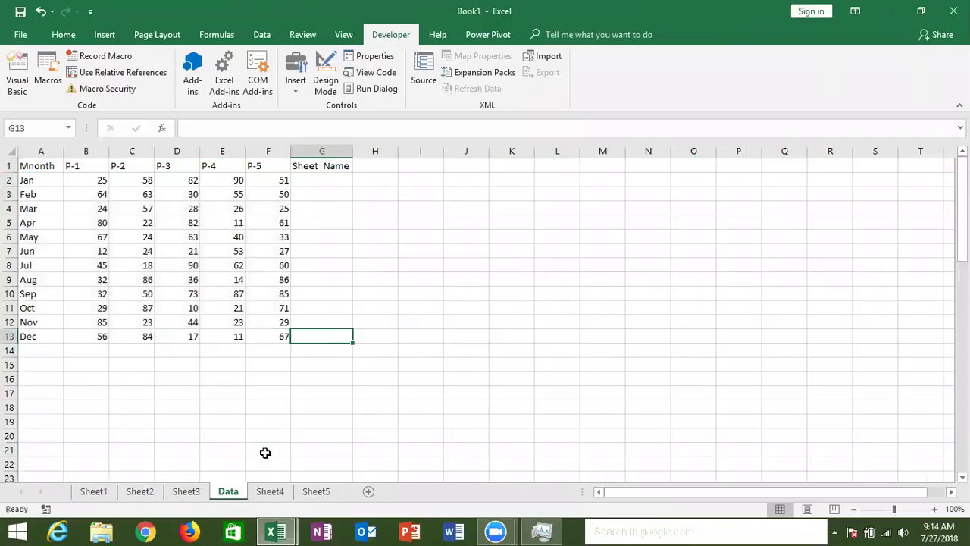
pyautogui.hotkey('ctrl', 'shift', 'Up')
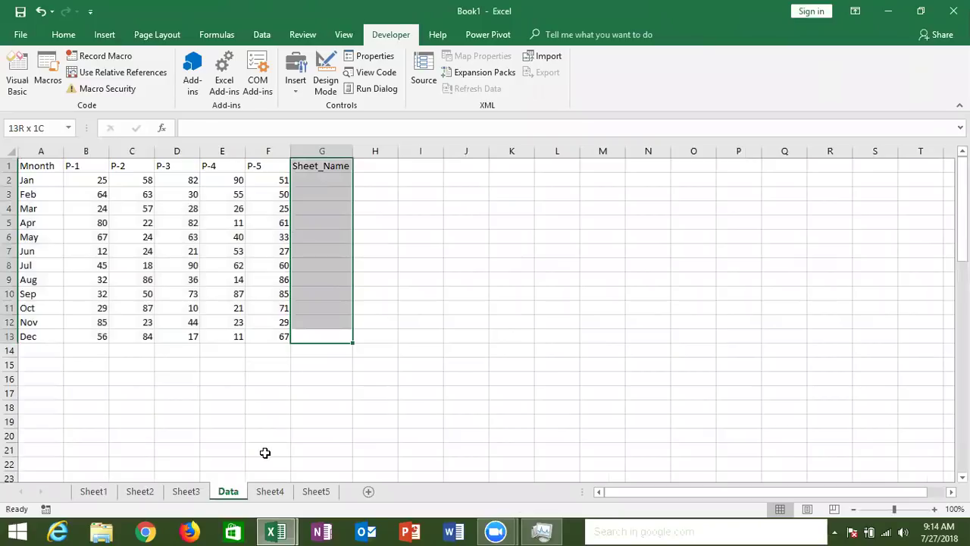
pyautogui.hotkey('shift', 'Down')
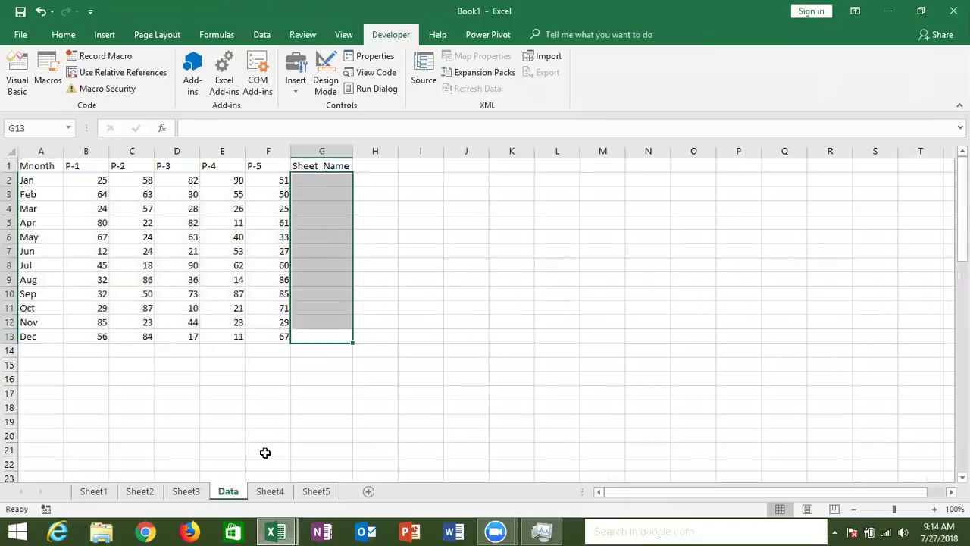
# Add a range("F65000") line just above End If in the copy macro, then go back to Excel
pyautogui.hotkey('alt', 'F11')
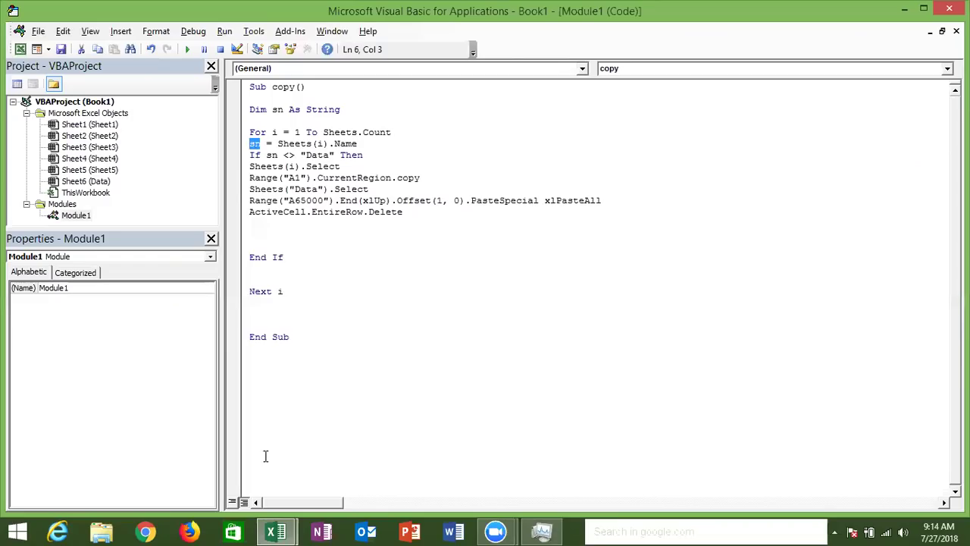
pyautogui.press('Down')
pyautogui.press('Down')
pyautogui.press('Down')
pyautogui.press('Down')
pyautogui.press('Down')
pyautogui.press('Down')
pyautogui.write('range("F')
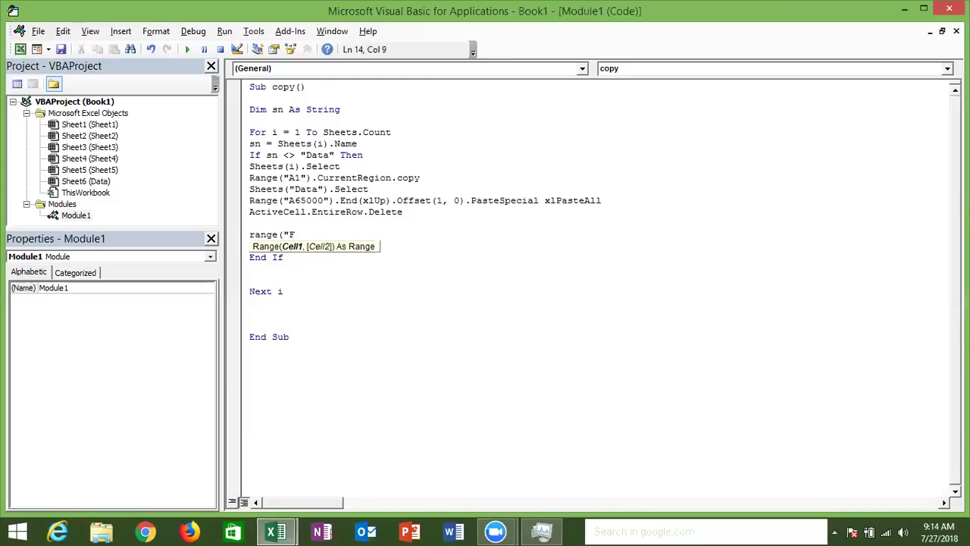
pyautogui.write('1')
pyautogui.press('BackSpace')
pyautogui.write('65000")')
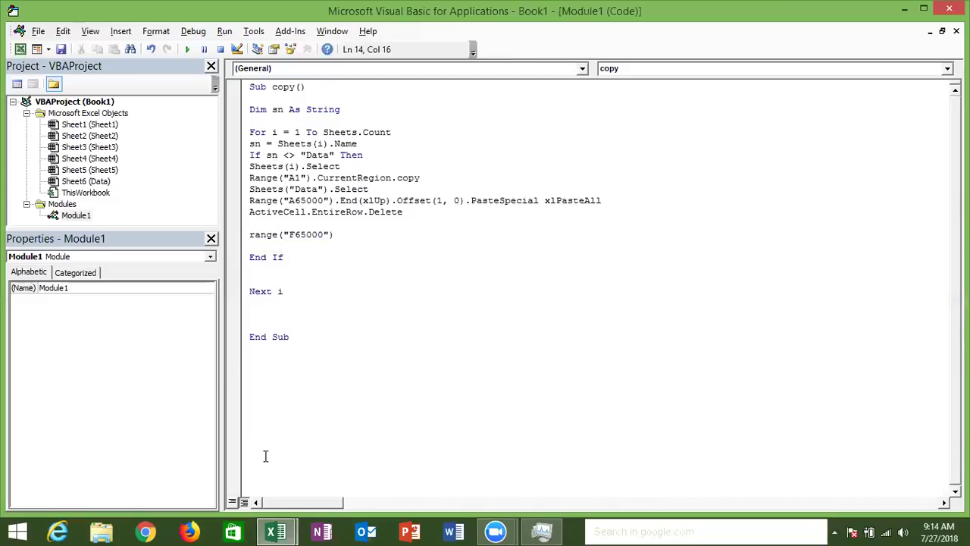
pyautogui.hotkey('alt', 'F11')
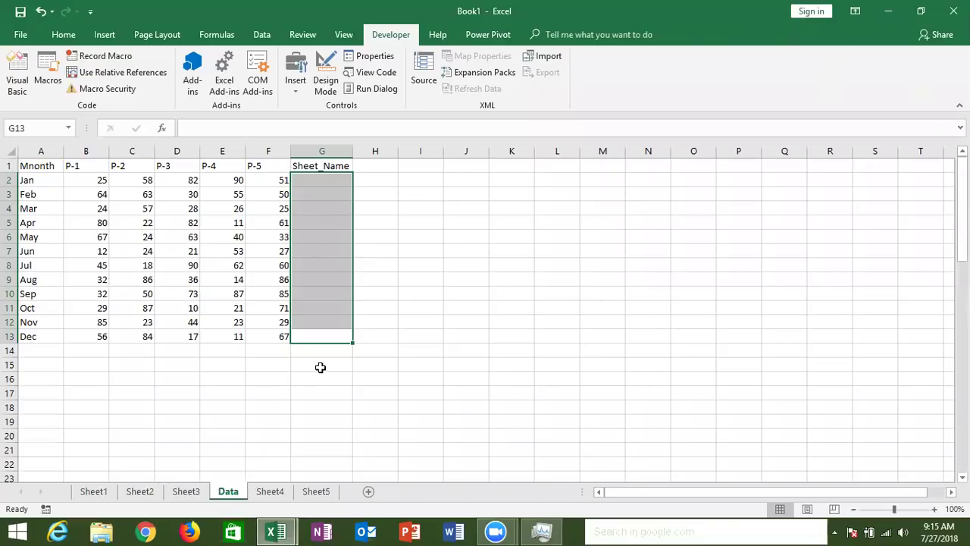
# Extend line 14 to Range("F65000").End(xlUp).Offset(0, 1) using IntelliSense
pyautogui.hotkey('alt', 'F11')
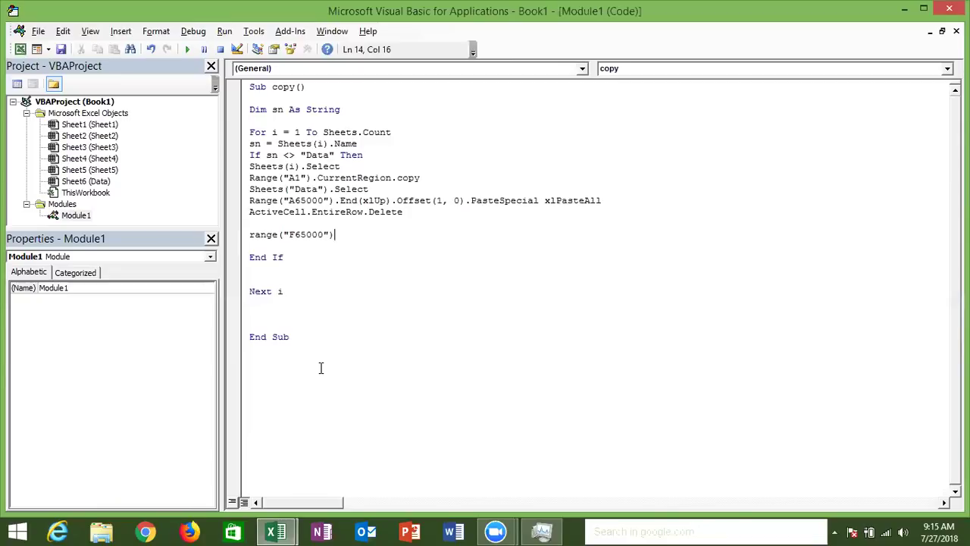
pyautogui.write('.en')
pyautogui.press('Tab')
pyautogui.write('(')
pyautogui.write('xlu')
pyautogui.press('Tab')
pyautogui.write(').o')
pyautogui.press('Tab')
pyautogui.write('(')
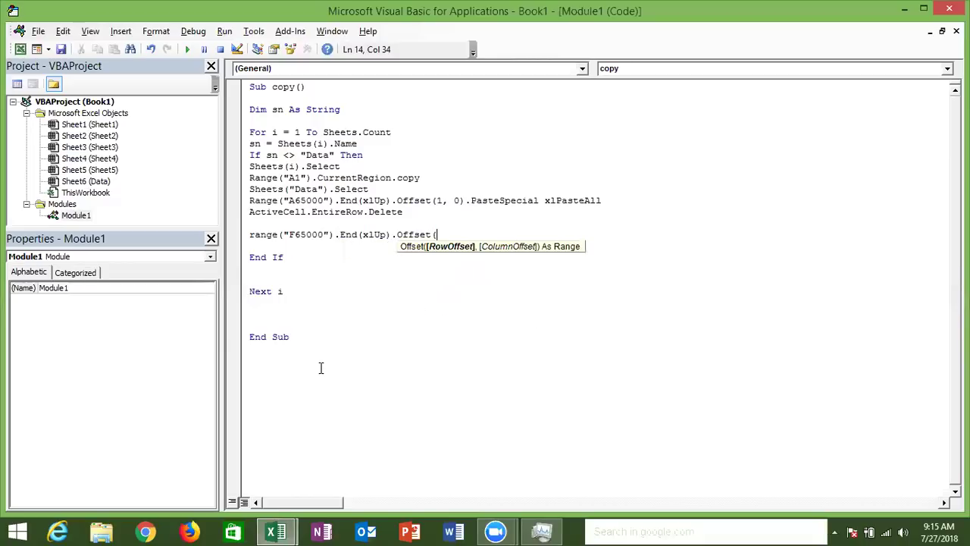
pyautogui.write('0,1)')
# Confirm that Ctrl+Up then Right lands beside column F's last cell, then finish with .Select
pyautogui.hotkey('alt', 'F11')
pyautogui.click(267, 450)
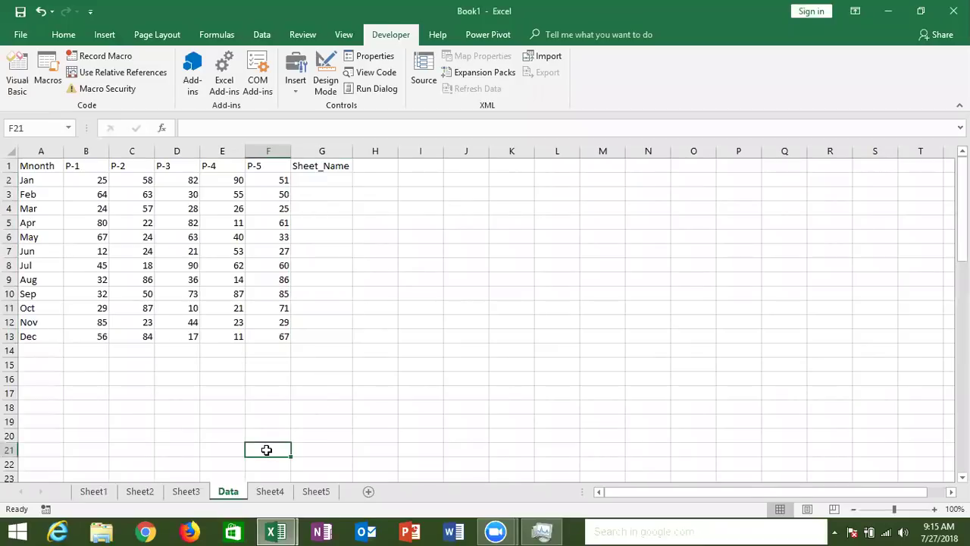
pyautogui.hotkey('ctrl', 'Up')
pyautogui.press('Right')
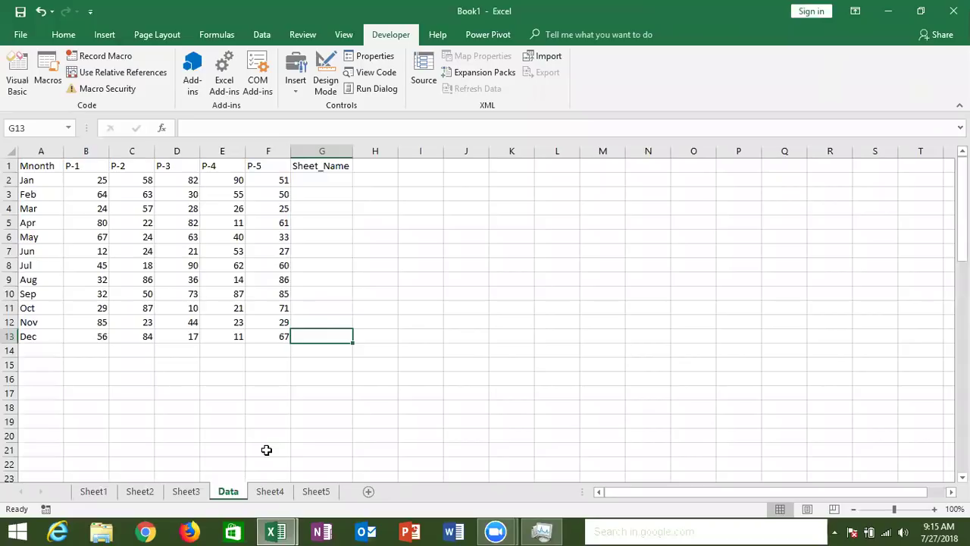
pyautogui.hotkey('alt', 'F11')
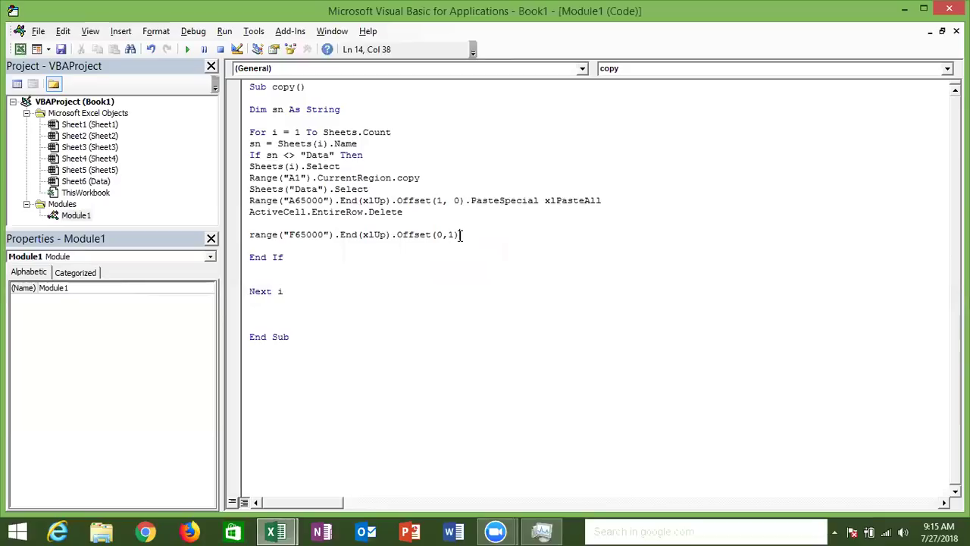
pyautogui.write('.se')
pyautogui.press('Return')
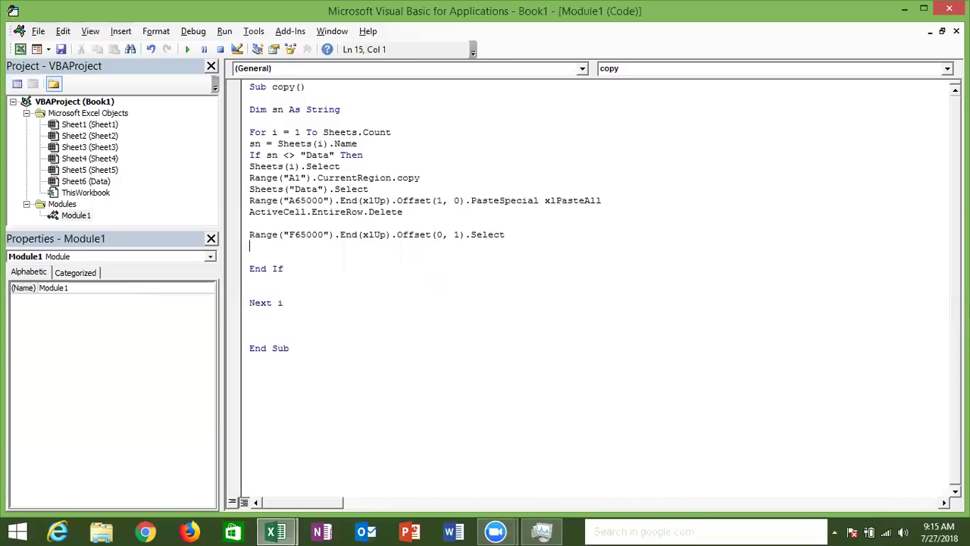
# Start line 15 as Range(activecll, ActiveCell.End(xlUp)) with IntelliSense
pyautogui.write('range(')
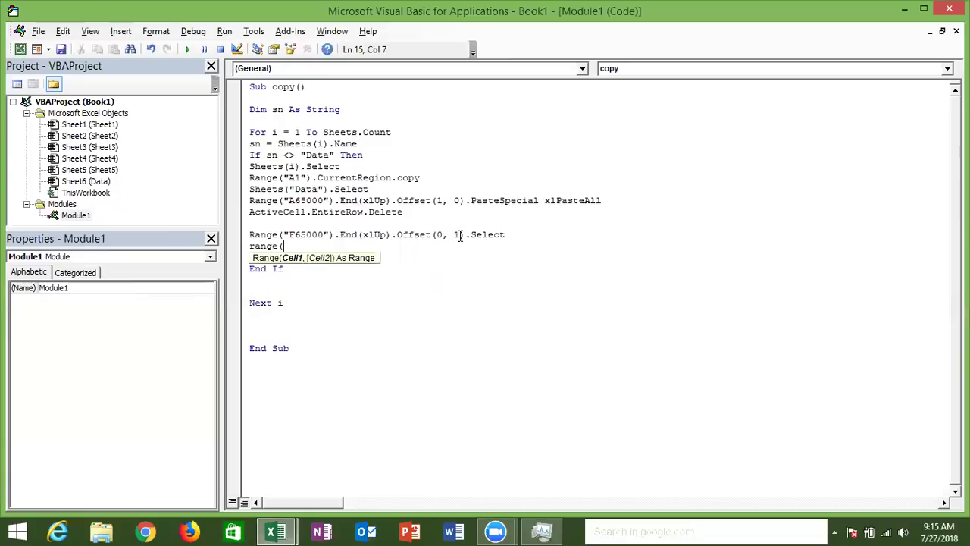
pyautogui.write('activec')
pyautogui.write('ll,active')
pyautogui.write('cll.e')
pyautogui.press('BackSpace')
pyautogui.press('BackSpace')
pyautogui.press('BackSpace')
pyautogui.press('BackSpace')
pyautogui.write('ell.e')
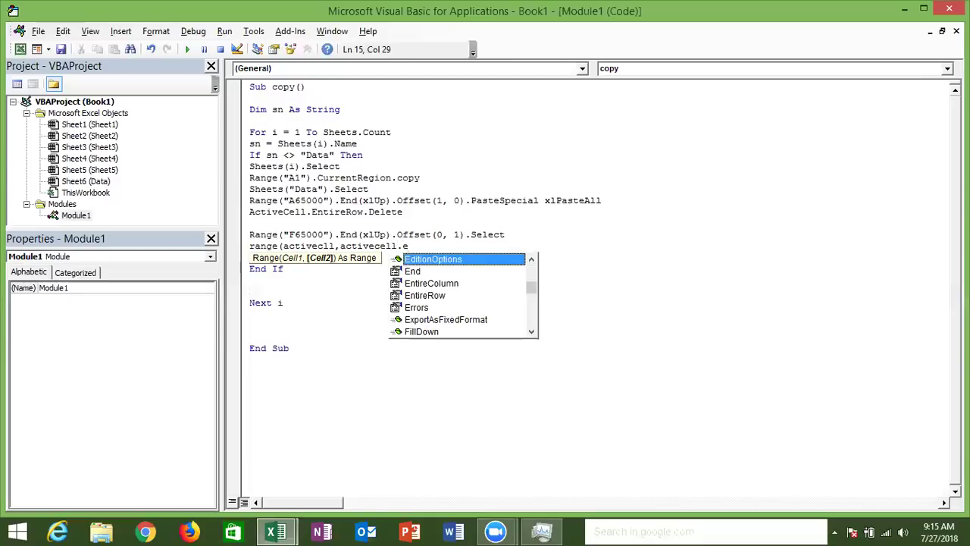
pyautogui.write('n')
pyautogui.press('Tab')
pyautogui.write('(')
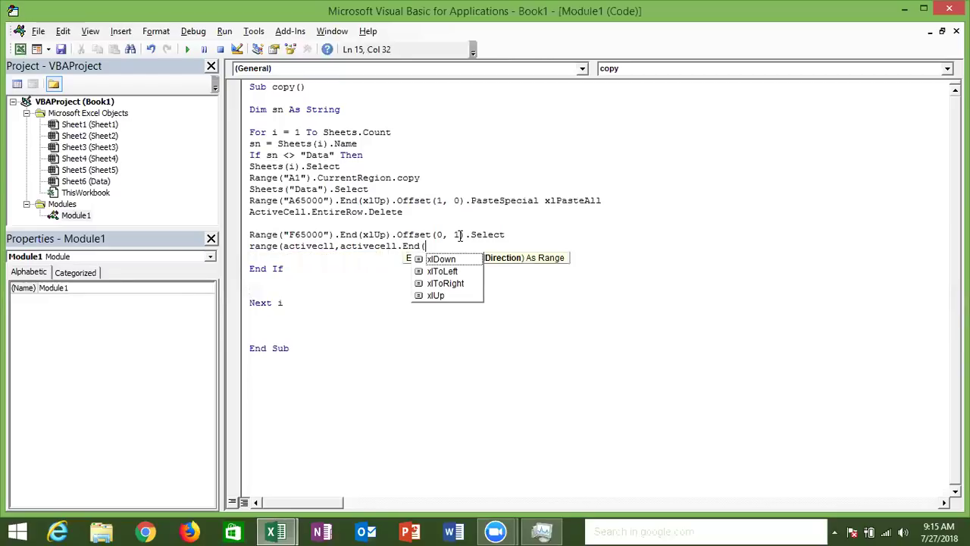
pyautogui.press('Down')
pyautogui.press('Down')
pyautogui.press('Down')
pyautogui.press('Tab')
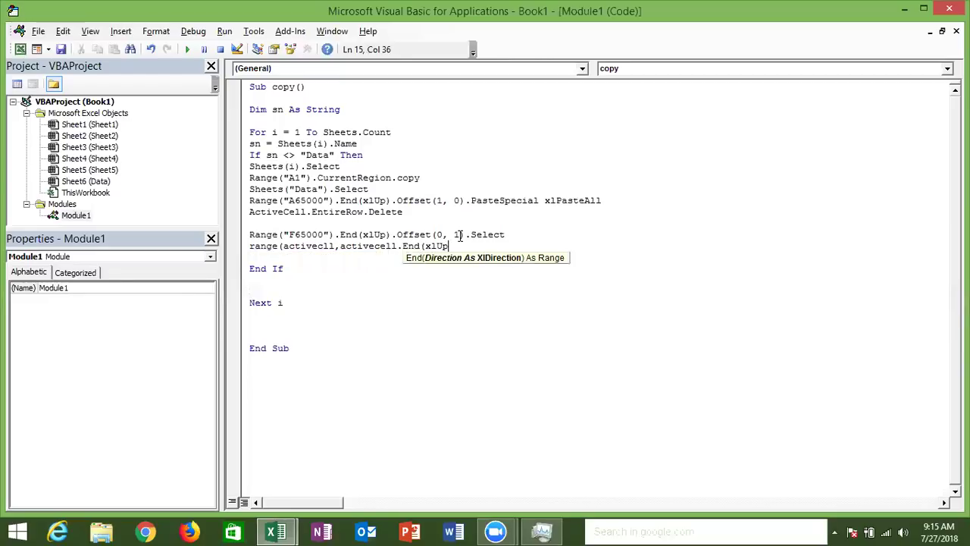
pyautogui.write(')')
# Check the column G range below the header, then add .Offset(1, 0)).Value to the line
pyautogui.hotkey('alt', 'F11')
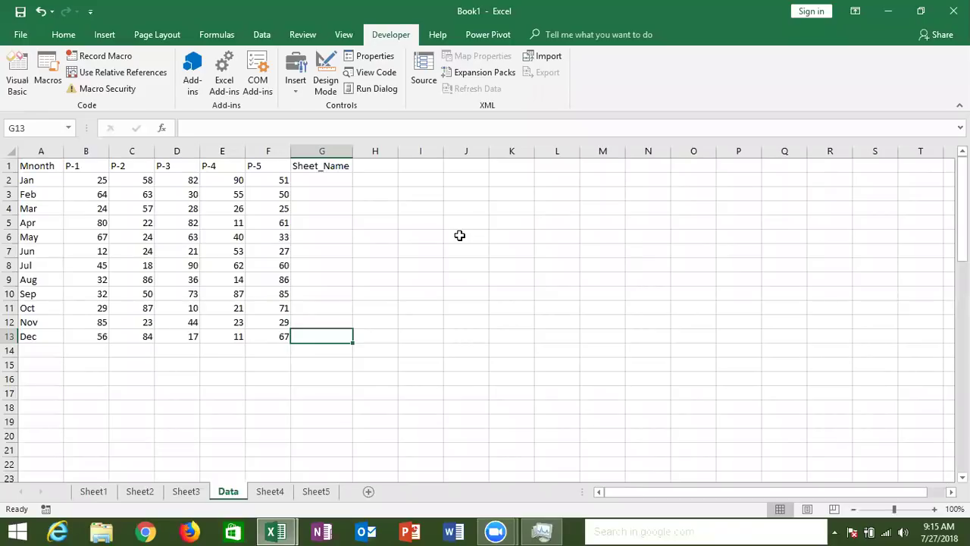
pyautogui.hotkey('ctrl', 'shift', 'Up')
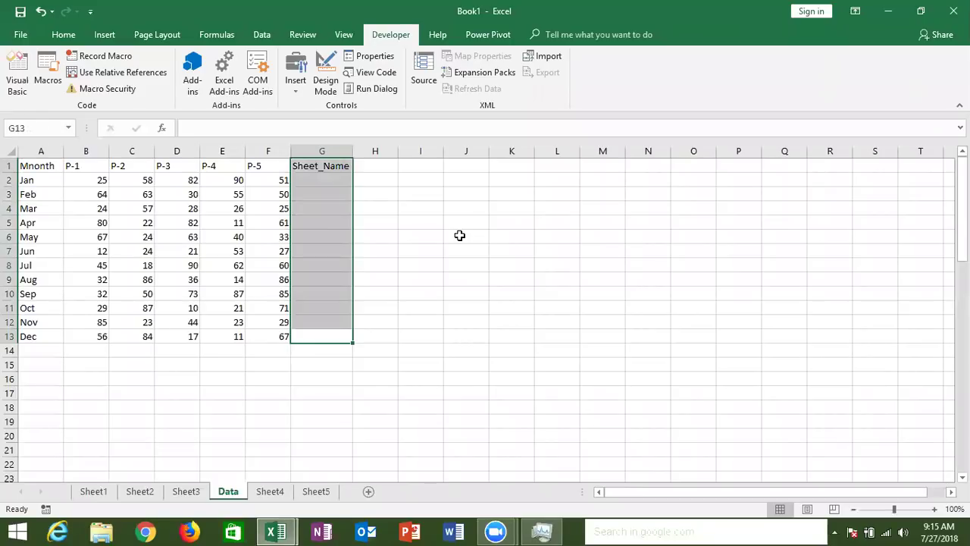
pyautogui.hotkey('shift', 'Down')
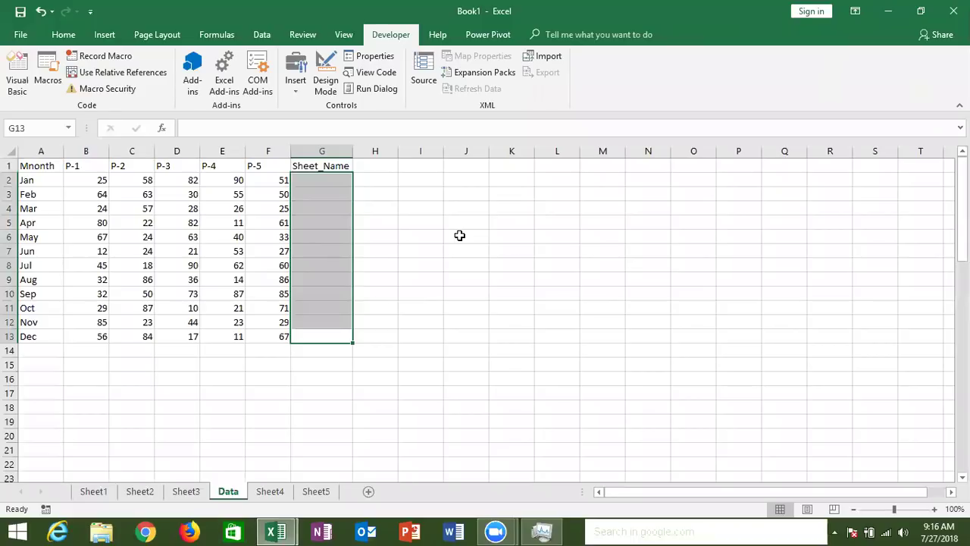
pyautogui.hotkey('alt', 'F11')
pyautogui.write('.of')
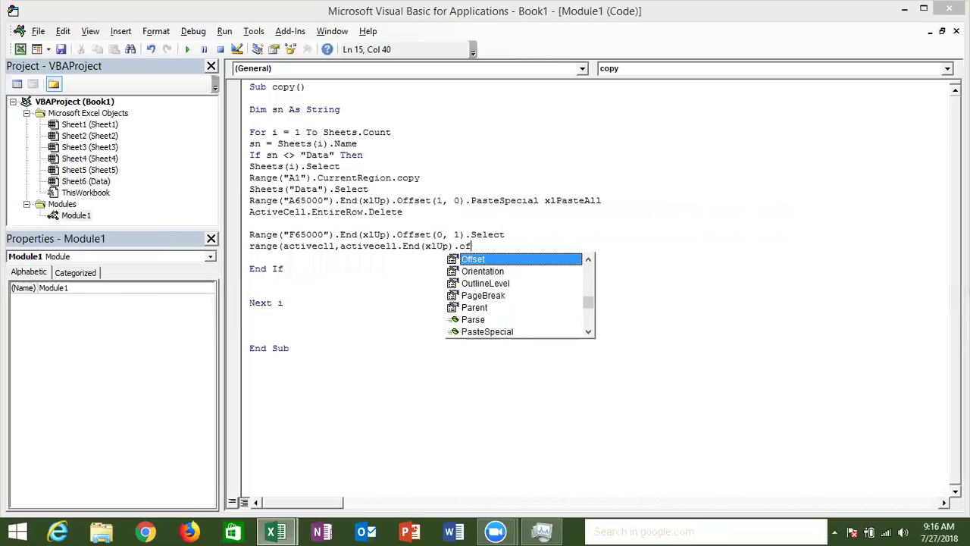
pyautogui.press('Tab')
pyautogui.write('(1,0)).v')
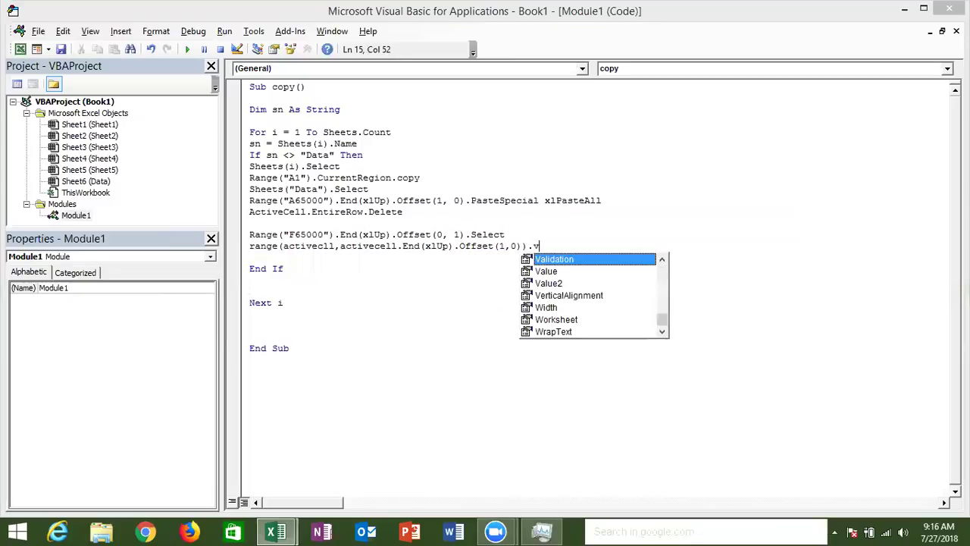
pyautogui.press('Down')
pyautogui.press('Tab')
# Finish the line with = sn, then clear the old rows A2:F13 on the Data sheet
pyautogui.write('=sn')
pyautogui.click(250, 257)
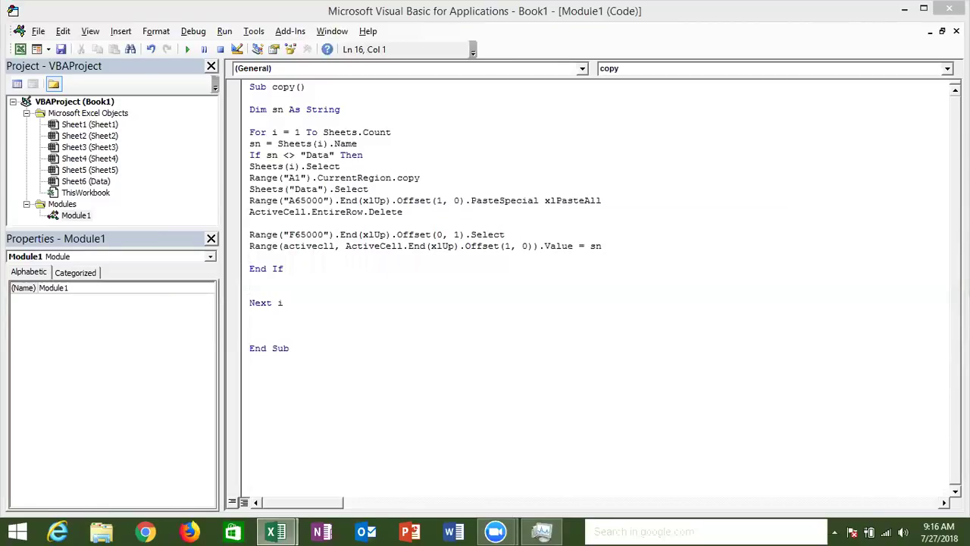
pyautogui.hotkey('alt', 'F11')
pyautogui.hotkey('alt', 'F11')
pyautogui.hotkey('alt', 'F11')
pyautogui.press('Left')
pyautogui.press('Left')
pyautogui.hotkey('ctrl', 'Up')
pyautogui.hotkey('ctrl', 'Left')
pyautogui.press('Down')
pyautogui.hotkey('ctrl', 'shift', 'Right')
pyautogui.hotkey('ctrl', 'shift', 'Down')
pyautogui.press('Delete')
pyautogui.hotkey('alt', 'F11')
# Run the macro, debug error 1004 by fixing activecll to activecell, and continue
pyautogui.click(396, 178)
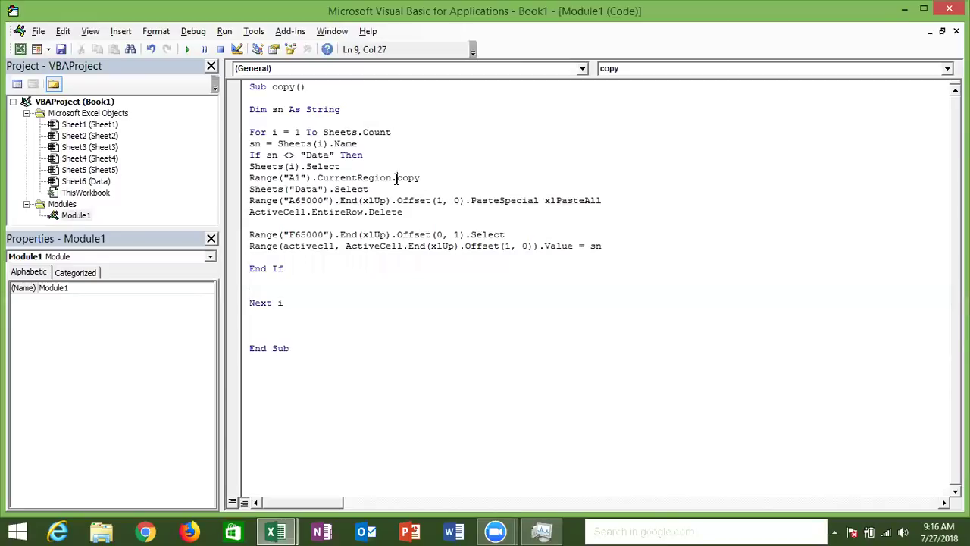
pyautogui.click(188, 49)
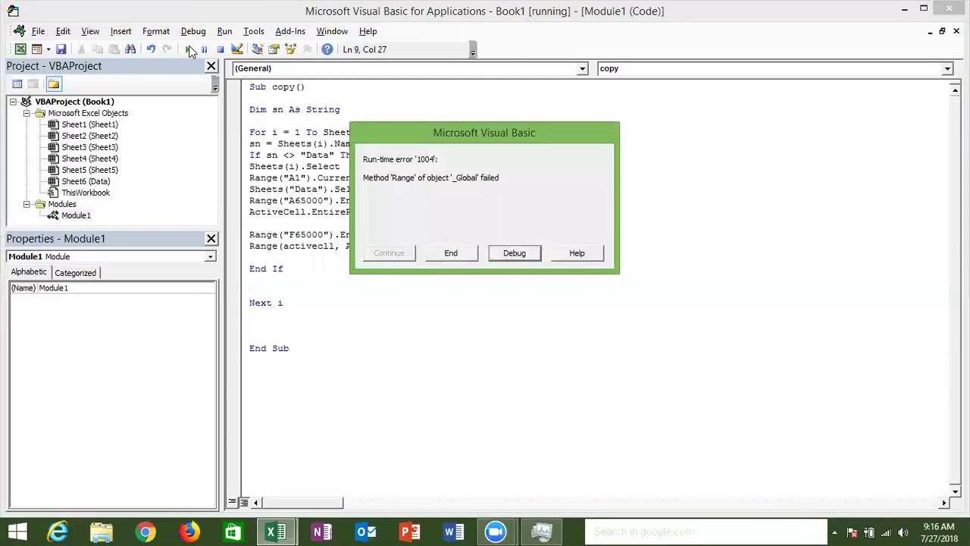
pyautogui.click(514, 253)
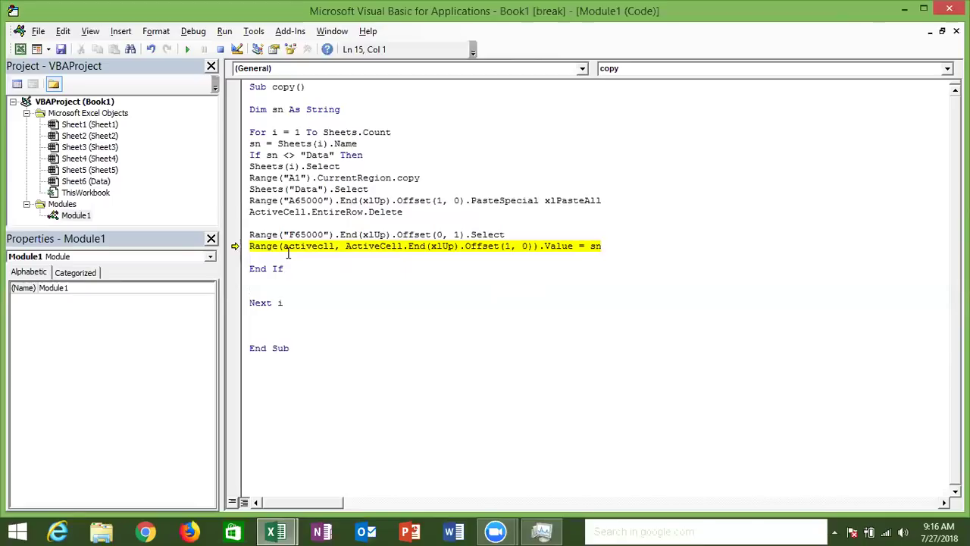
pyautogui.click(324, 246)
pyautogui.moveTo(327, 246)
pyautogui.write('e')
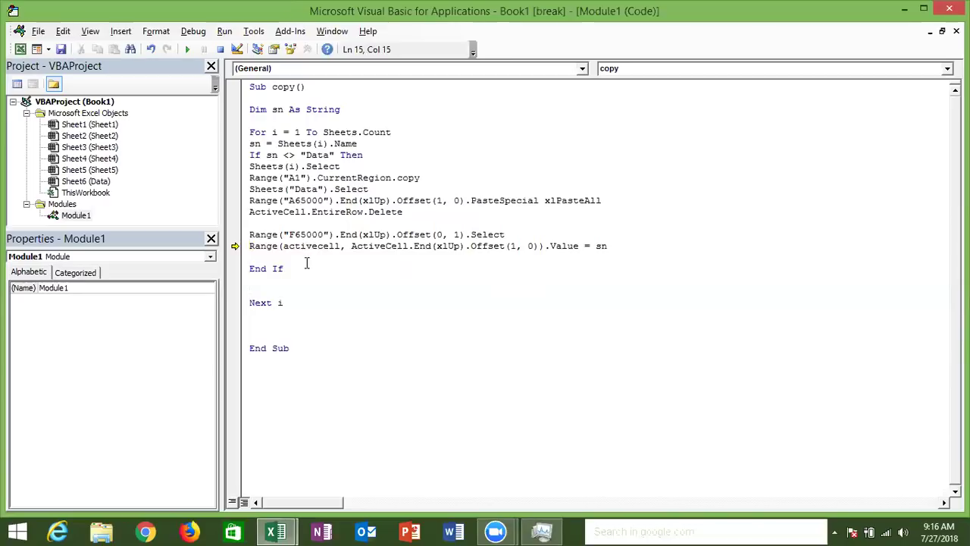
pyautogui.click(288, 257)
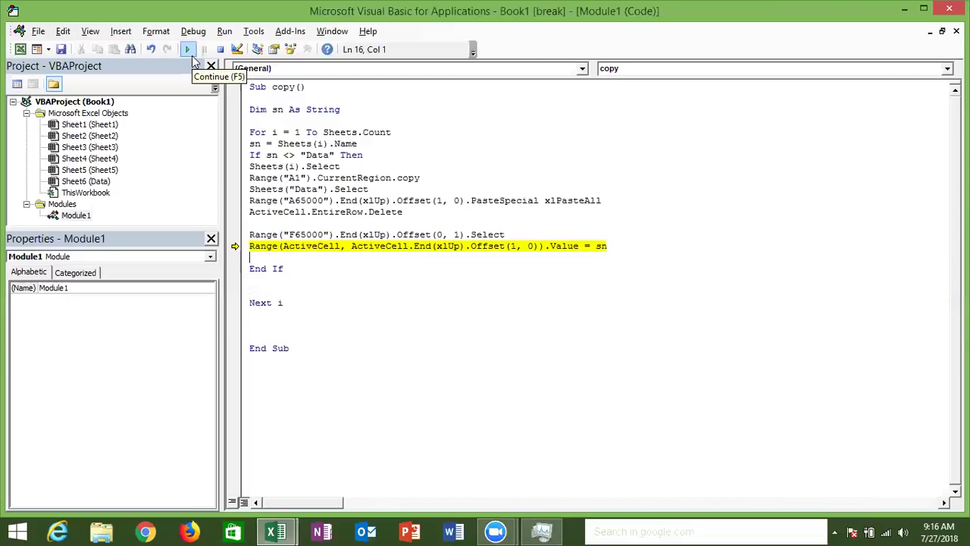
pyautogui.click(193, 56)
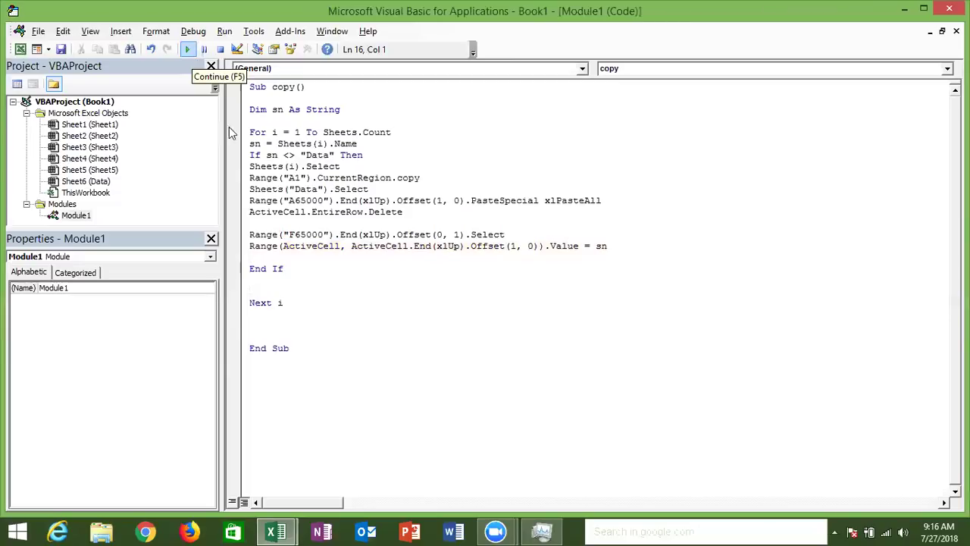
pyautogui.hotkey('alt', 'F11')
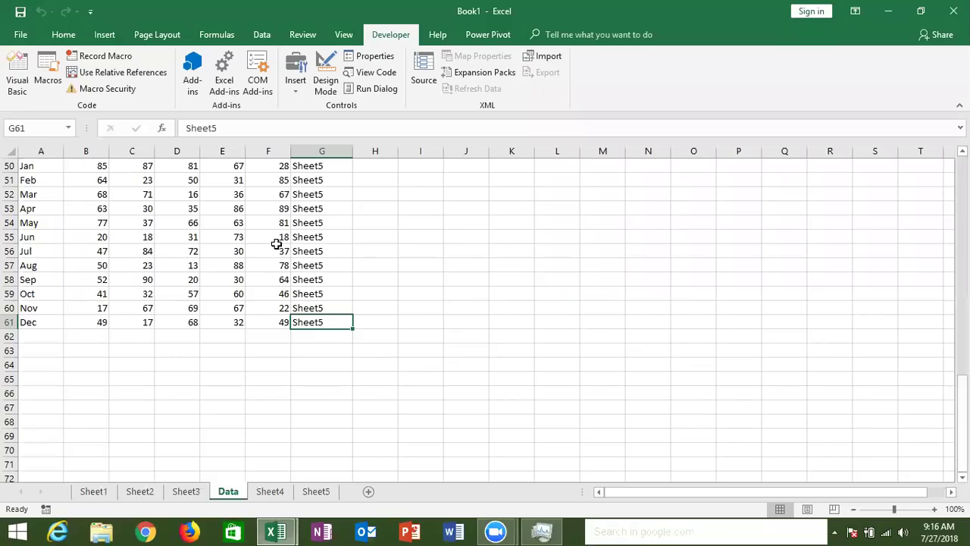
pyautogui.hotkey('ctrl', 'Up')
pyautogui.press('Down')
pyautogui.press('Down')
pyautogui.press('Down')
pyautogui.press('Down')
pyautogui.press('Down')
pyautogui.press('Down')
pyautogui.press('Down')
pyautogui.press('Down')
pyautogui.press('Down')
pyautogui.press('Down')
pyautogui.press('Down')
pyautogui.press('Down')
pyautogui.press('Down')
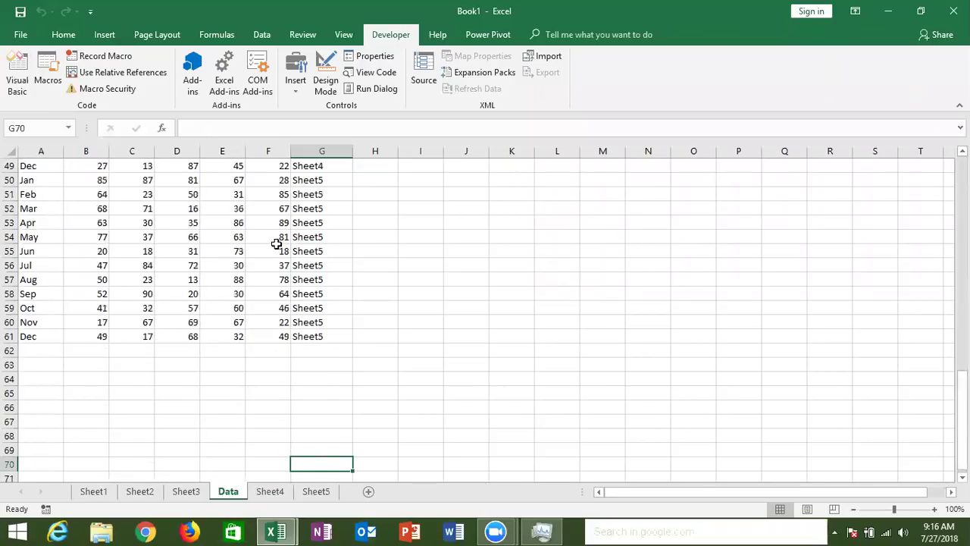
pyautogui.press('Down')
pyautogui.press('Down')
pyautogui.press('Down')
pyautogui.press('Up')
pyautogui.press('Up')
pyautogui.press('Up')
pyautogui.press('Up')
pyautogui.press('Up')
pyautogui.press('Up')
pyautogui.press('Up')
pyautogui.press('Up')
pyautogui.press('Up')
pyautogui.press('Up')
pyautogui.press('Up')
pyautogui.press('Up')
pyautogui.press('Up')
pyautogui.press('Up')
pyautogui.press('Up')
pyautogui.press('Down')
pyautogui.press('Down')
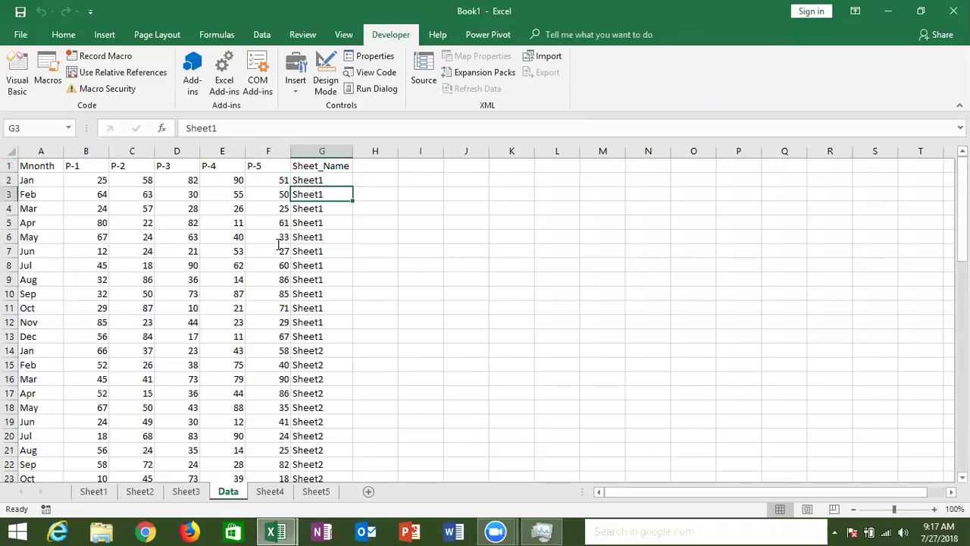
pyautogui.hotkey('alt', 'F11')
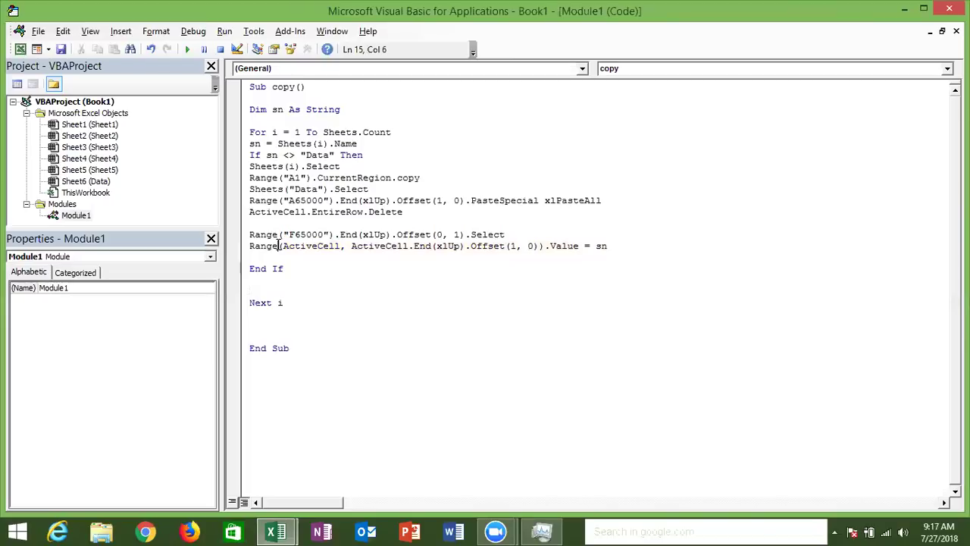
# Clear all consolidated data A2:G61 from the Data sheet
pyautogui.press('Up')
pyautogui.press('Left')
pyautogui.press('Left')
pyautogui.press('Left')
pyautogui.hotkey('alt', 'F11')
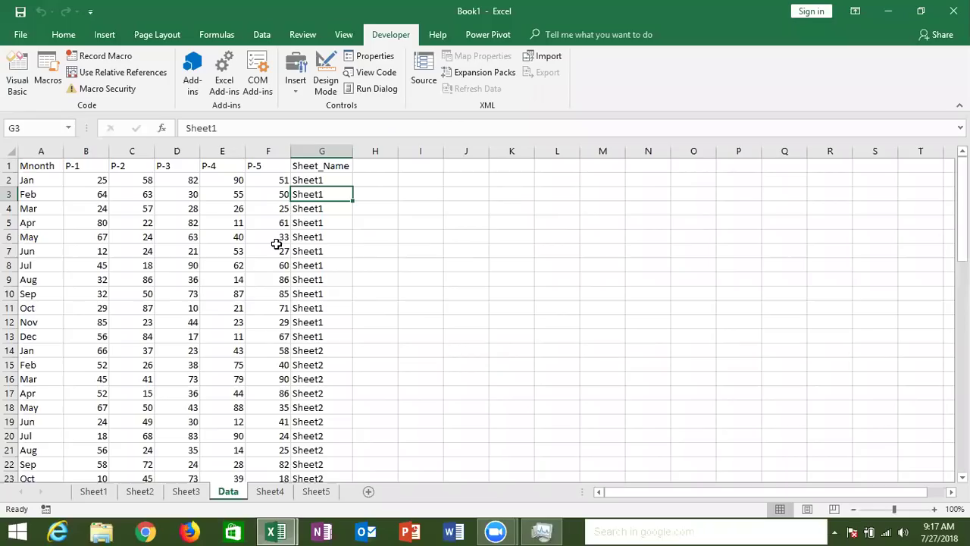
pyautogui.press('Up')
pyautogui.press('Left')
pyautogui.press('Left')
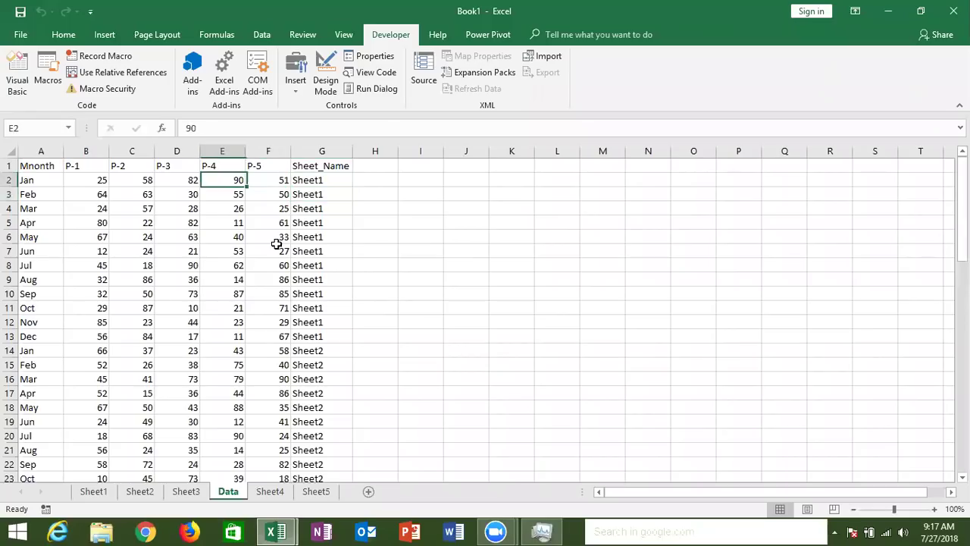
pyautogui.press('Left')
pyautogui.hotkey('ctrl', 'Left')
pyautogui.hotkey('ctrl', 'shift', 'Right')
pyautogui.hotkey('ctrl', 'shift', 'Down')
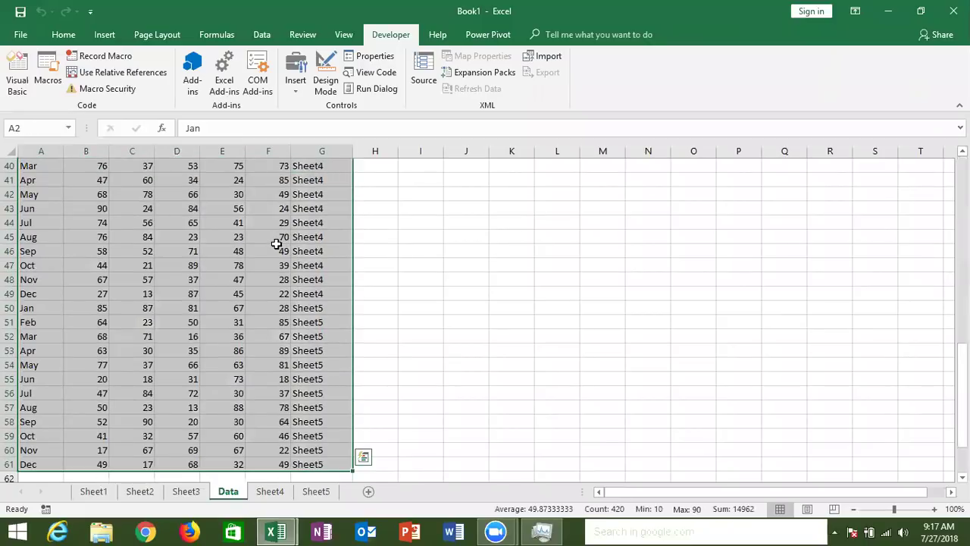
pyautogui.press('Delete')
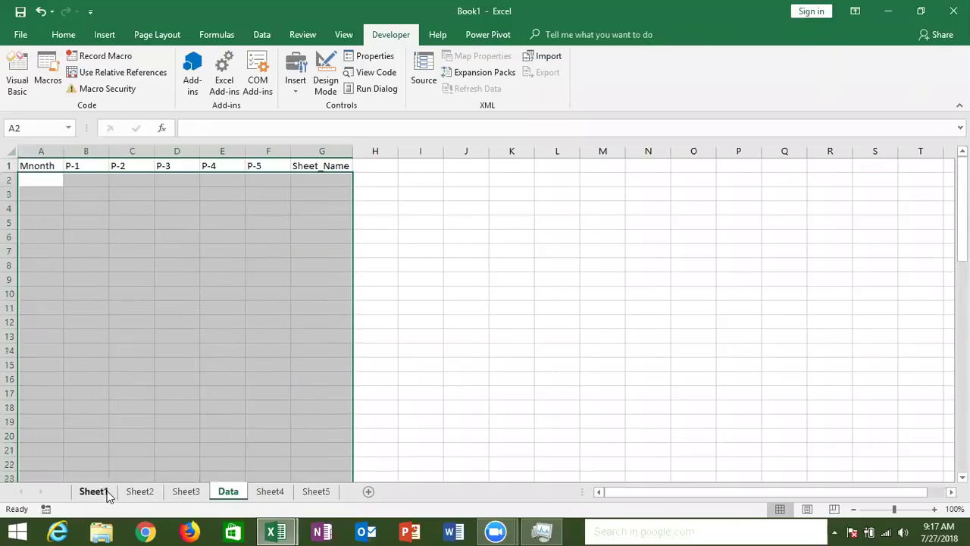
# Copy Sheet1's month table to Data!A2 and delete the duplicate header row 2
pyautogui.click(107, 492)
pyautogui.hotkey('ctrl', 'c')
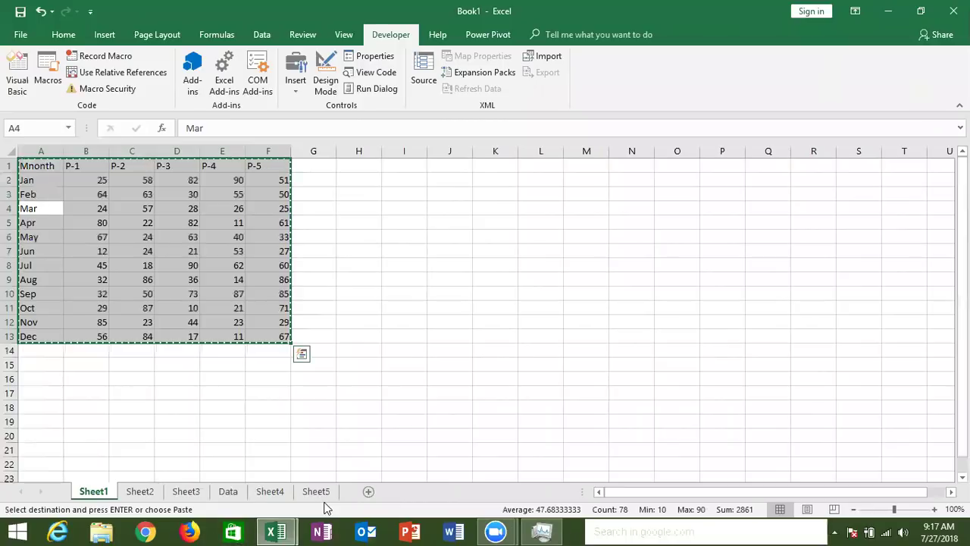
pyautogui.click(217, 492)
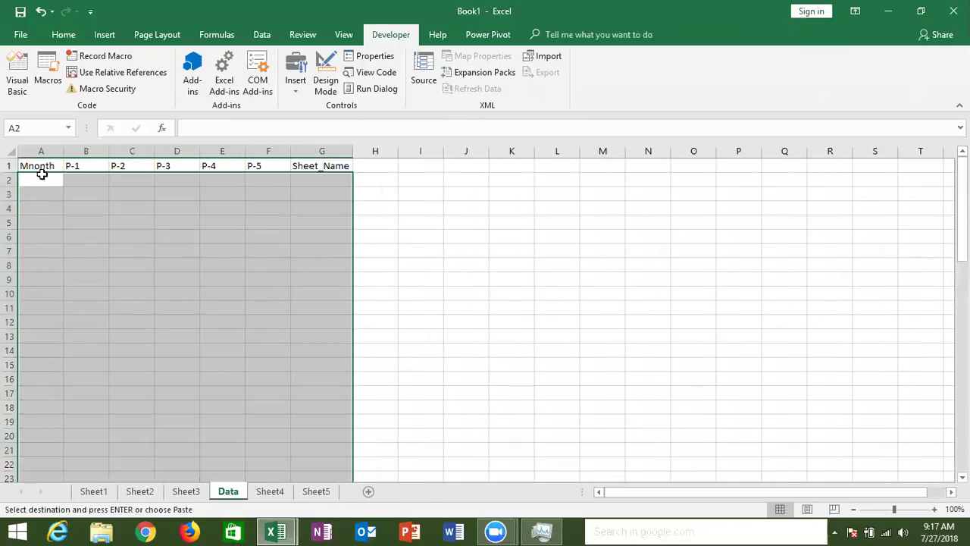
pyautogui.click(42, 178)
pyautogui.hotkey('ctrl', 'v')
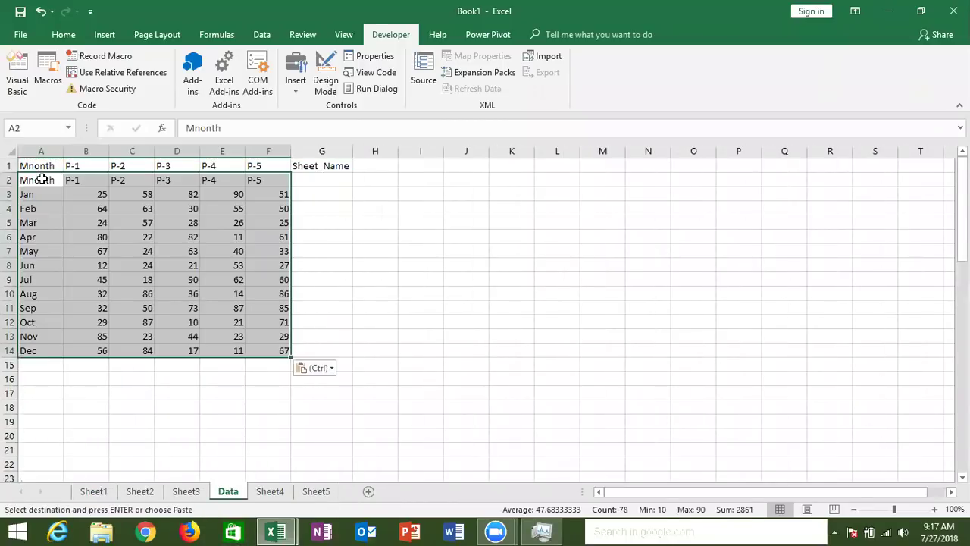
pyautogui.click(42, 179)
pyautogui.hotkey('shift', 'space')
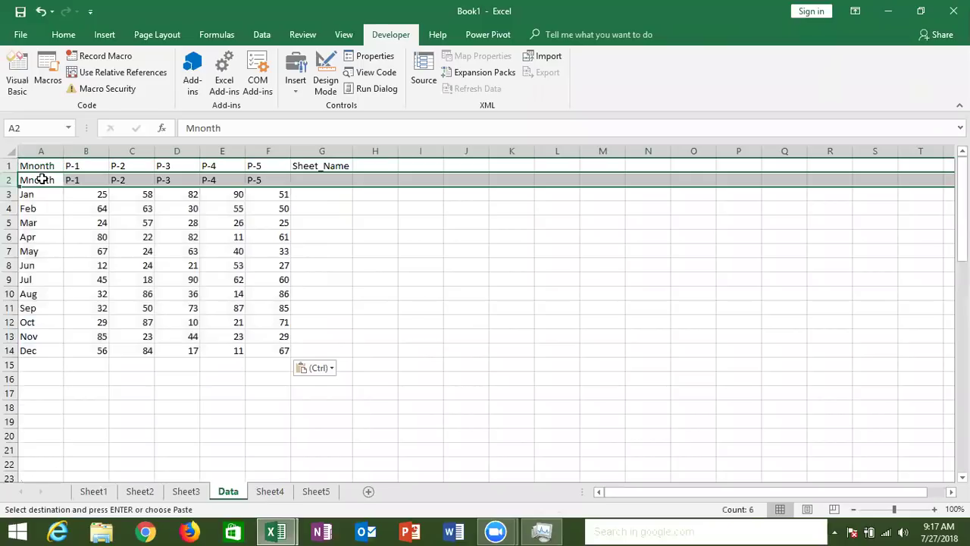
pyautogui.hotkey('ctrl', '-')
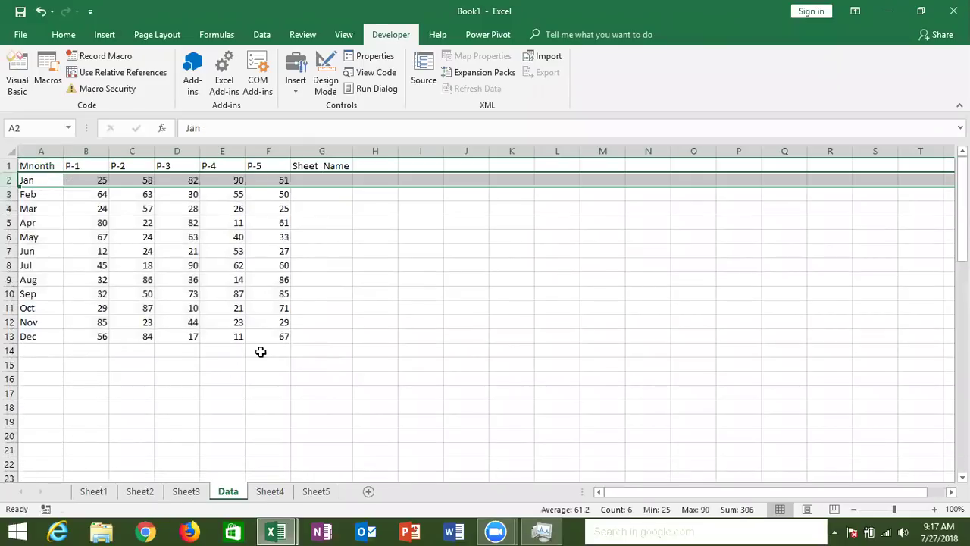
# Check the cell beside column F's last entry, then breakpoint the Range("F65000") line
pyautogui.click(277, 472)
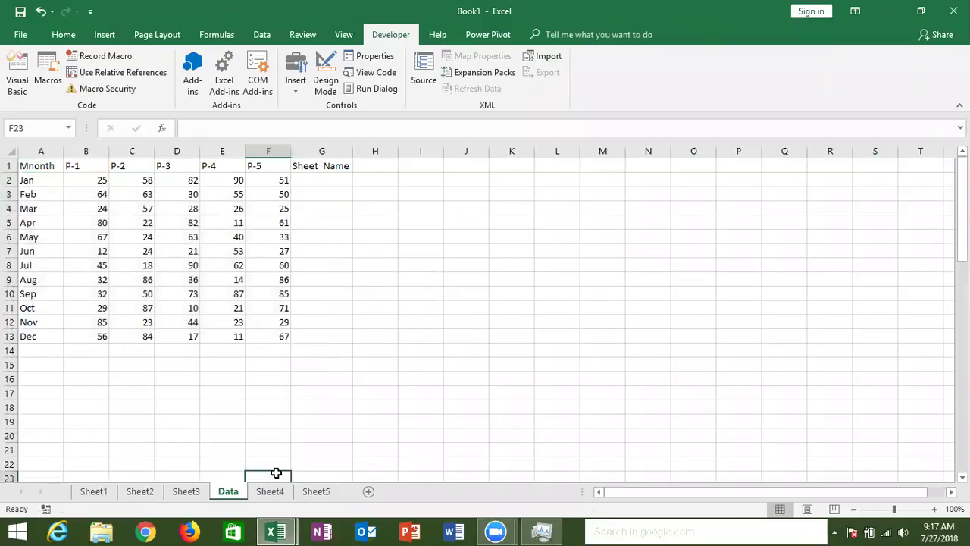
pyautogui.hotkey('ctrl', 'Up')
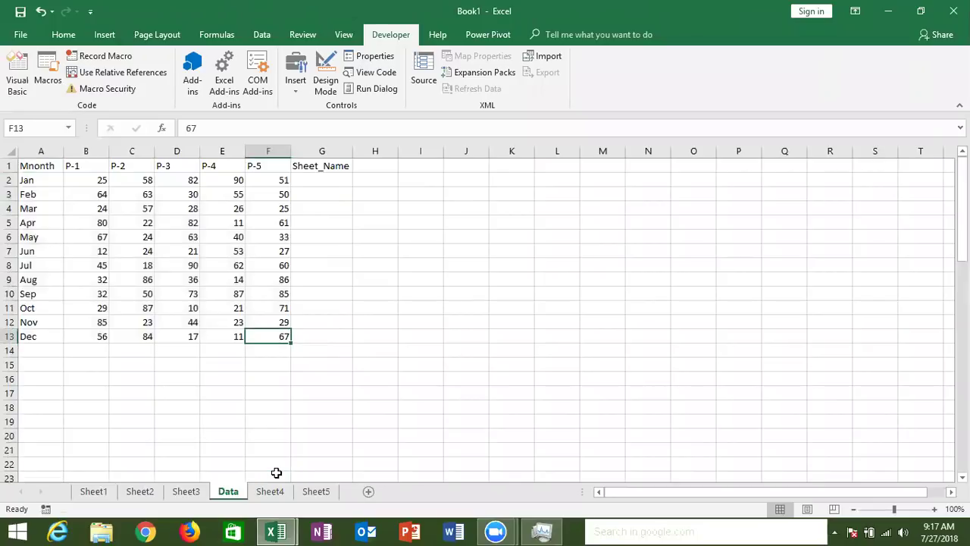
pyautogui.press('Right')
pyautogui.hotkey('alt', 'F11')
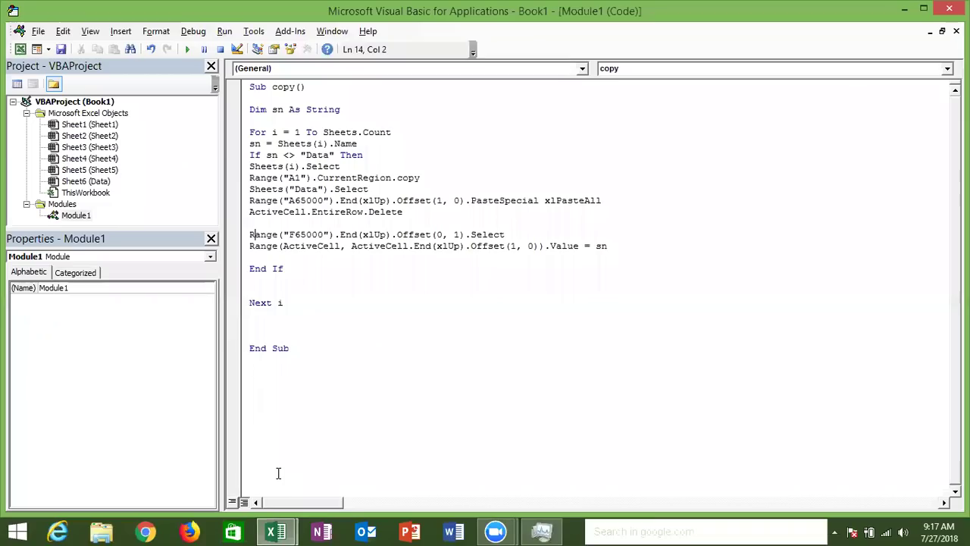
pyautogui.click(234, 235)
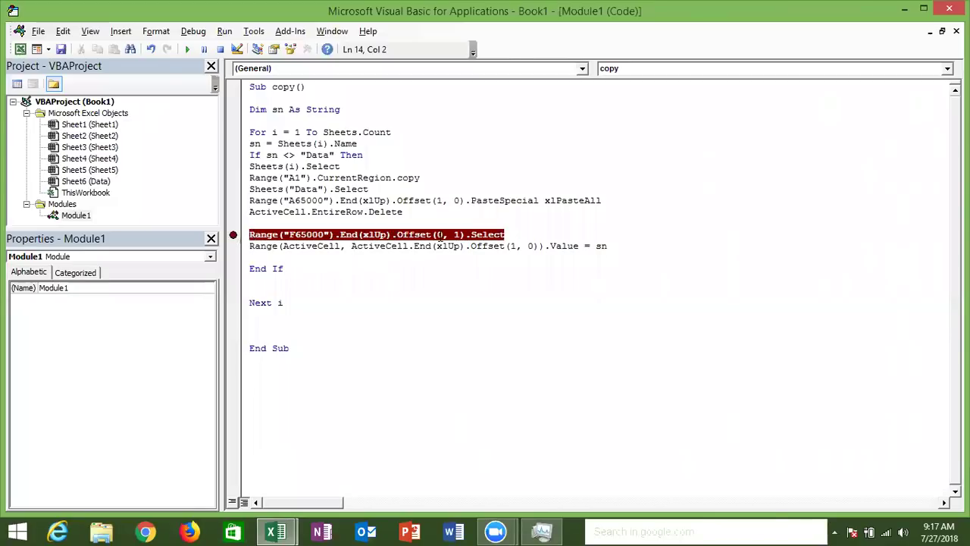
# Move the breakpoint from the Range("F65000") line to the Range(ActiveCell…).Value = sn line
pyautogui.hotkey('alt', 'F11')
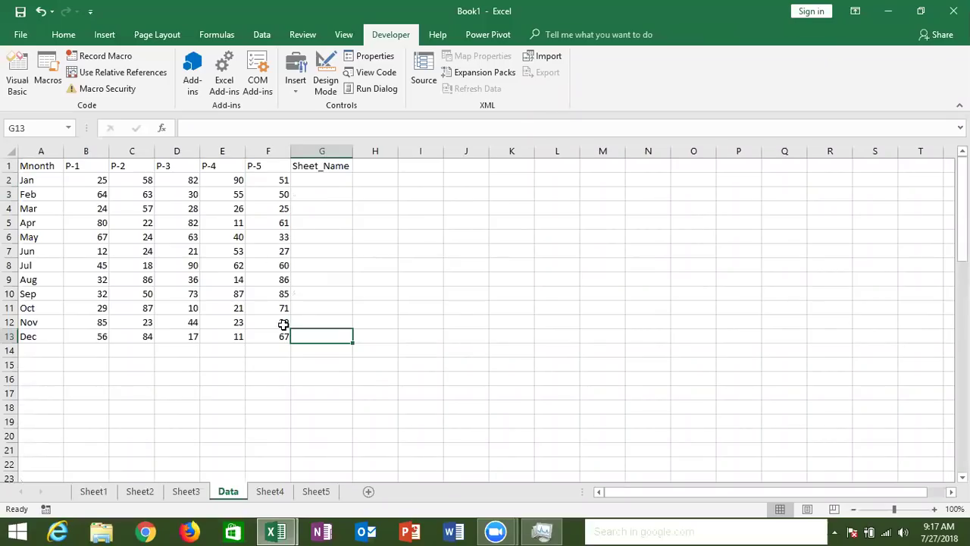
pyautogui.click(281, 335)
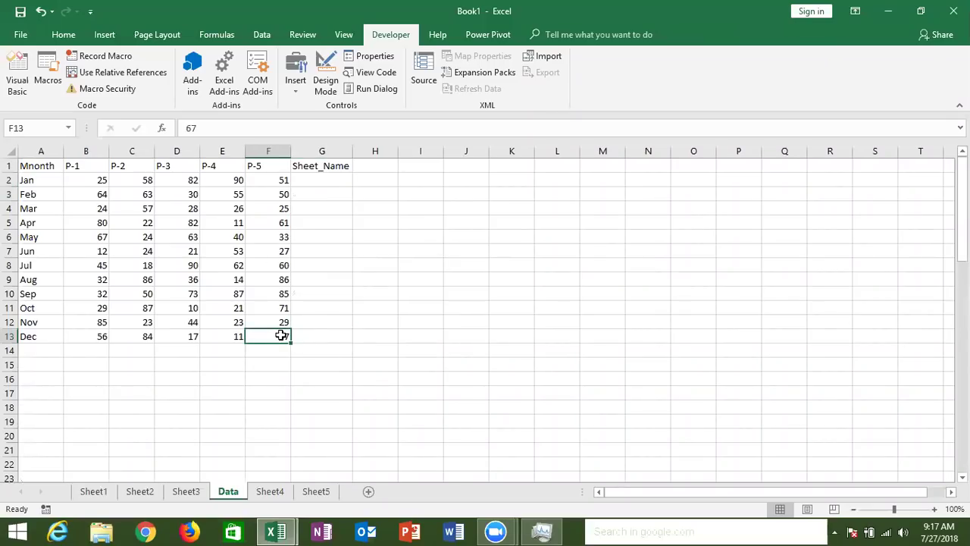
pyautogui.press('Right')
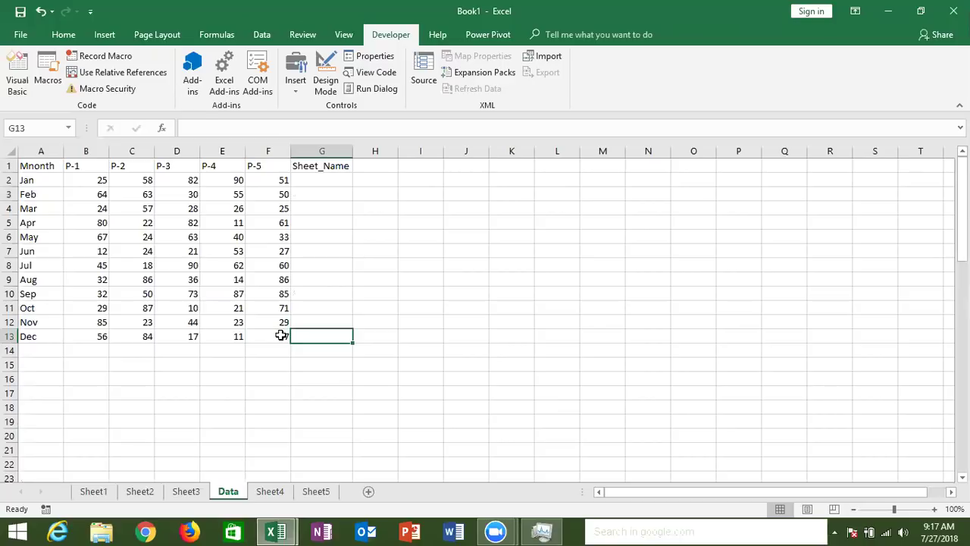
pyautogui.hotkey('alt', 'F11')
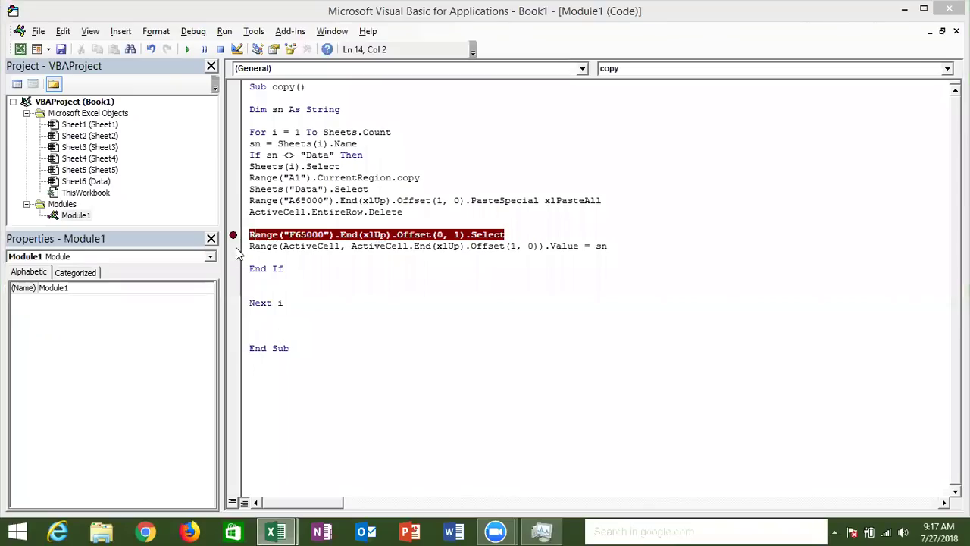
pyautogui.click(235, 247)
pyautogui.click(235, 235)
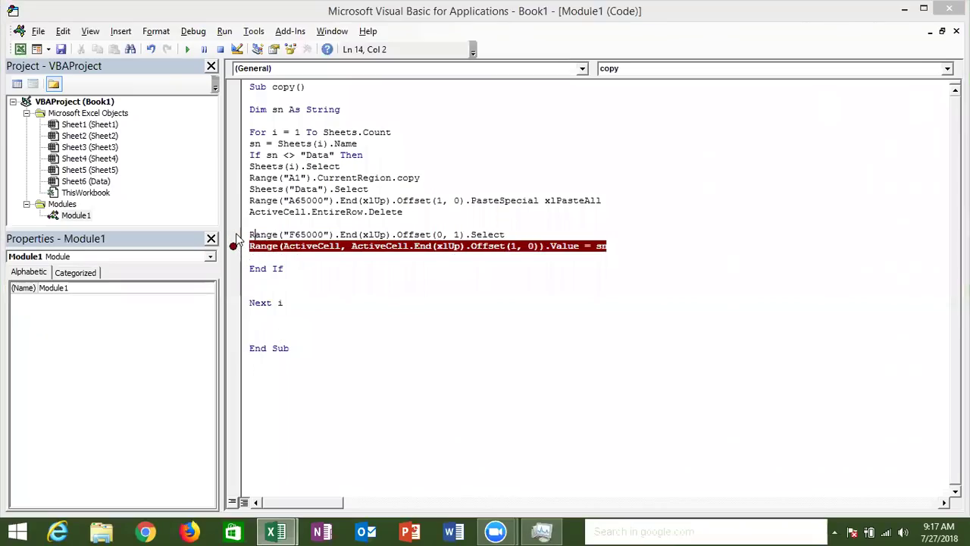
# Walk through the ActiveCell range, Value and sn parts, then breakpoint sn = Sheets(i).Name
pyautogui.click(300, 247)
pyautogui.click(379, 249)
pyautogui.hotkey('alt', 'F11')
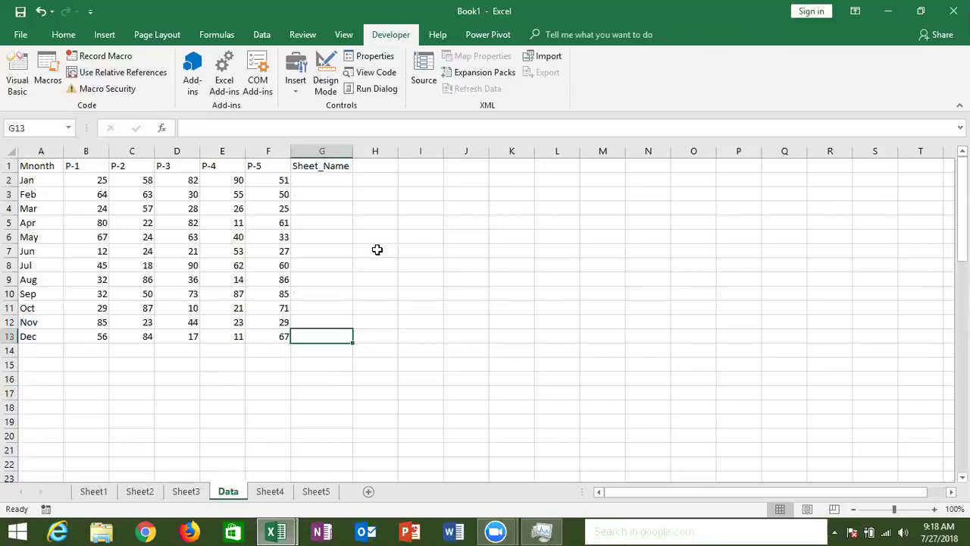
pyautogui.hotkey('ctrl', 'shift', 'Up')
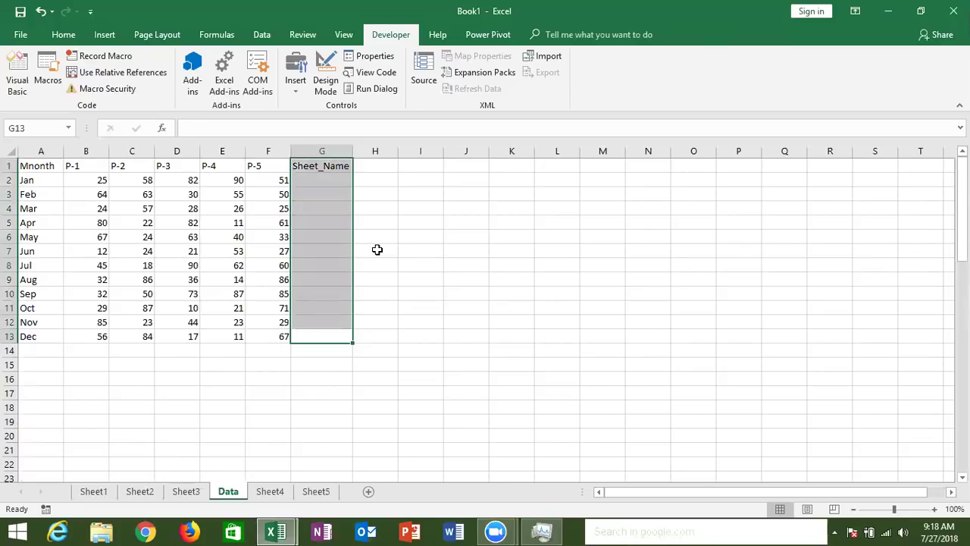
pyautogui.hotkey('alt', 'F11')
pyautogui.hotkey('alt', 'F11')
pyautogui.hotkey('alt', 'F11')
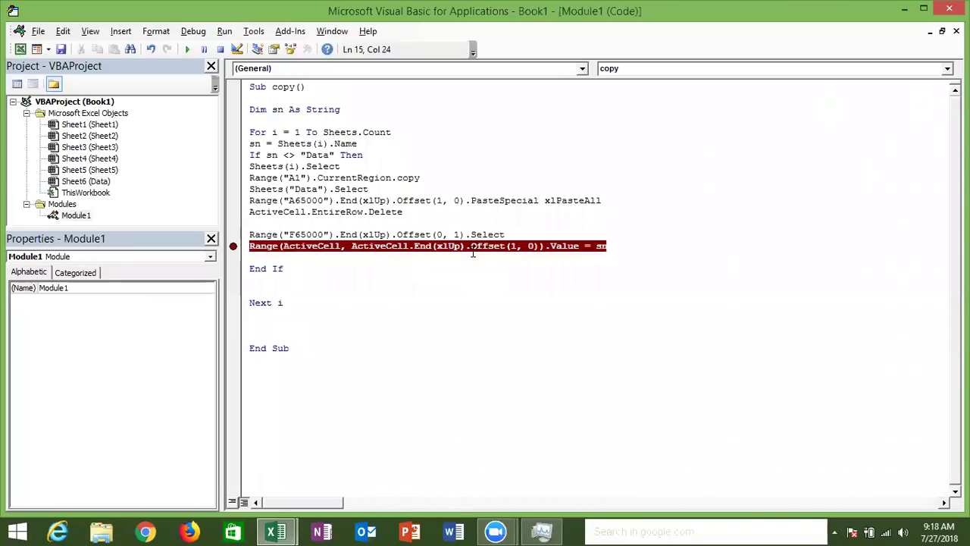
pyautogui.hotkey('alt', 'F11')
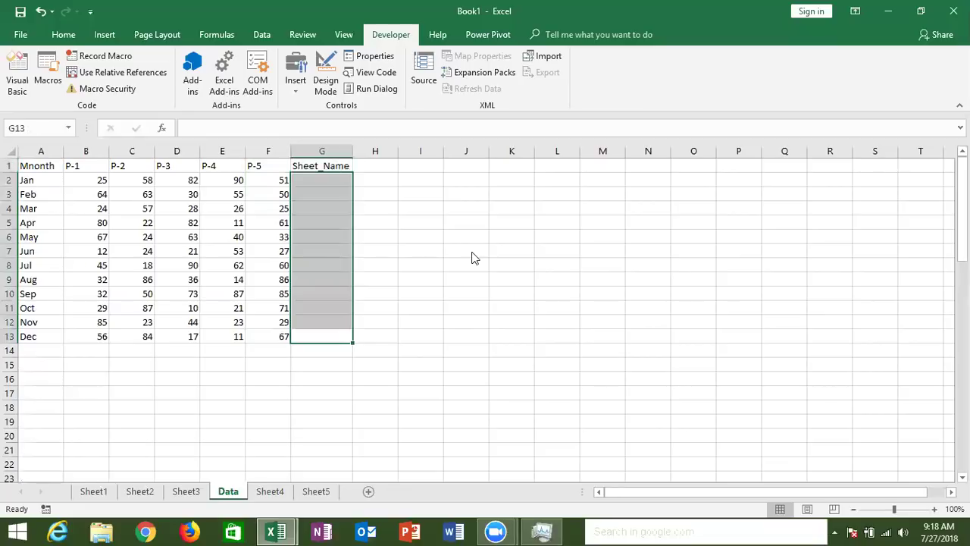
pyautogui.hotkey('alt', 'F11')
pyautogui.doubleClick(561, 246)
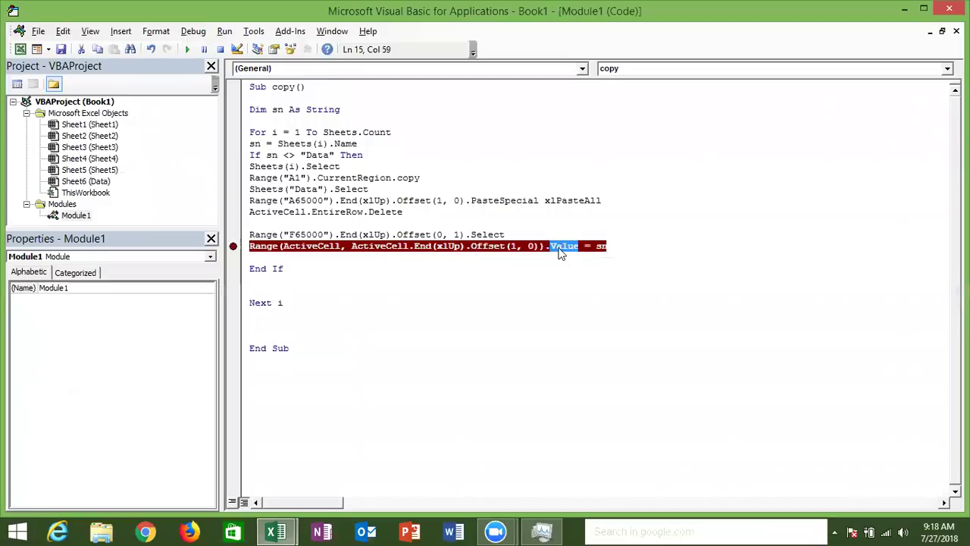
pyautogui.doubleClick(606, 247)
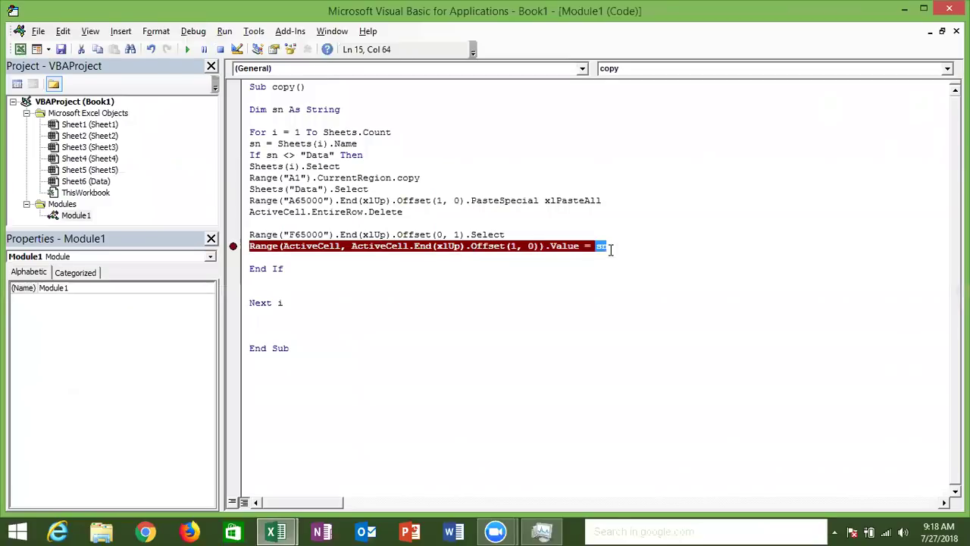
pyautogui.click(228, 143)
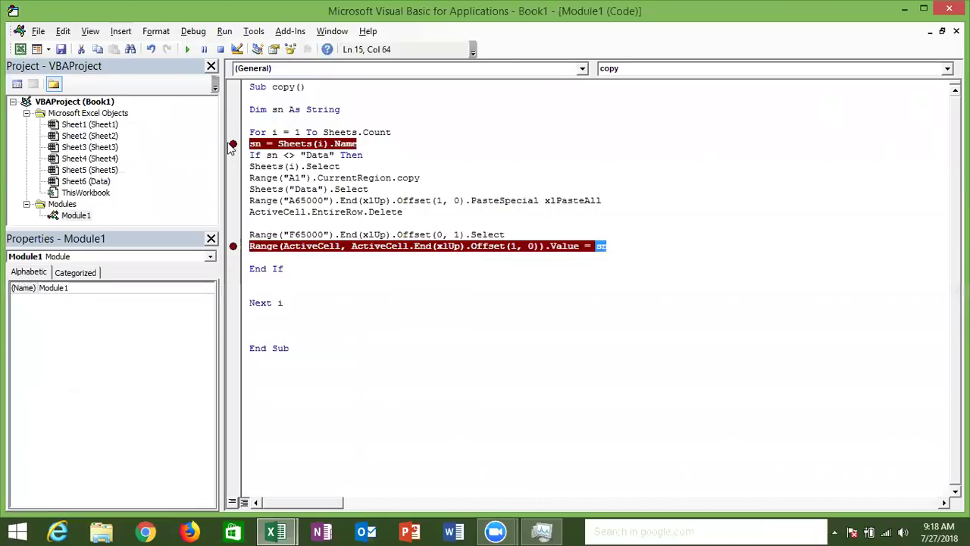
# Remove the breakpoints on the If line, sn = Sheets(i).Name and the Value = sn line
pyautogui.click(233, 156)
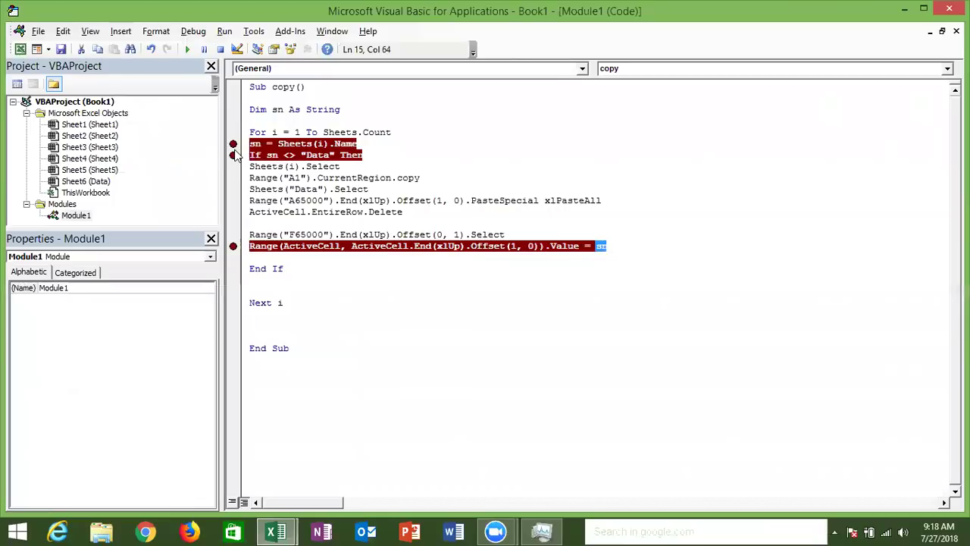
pyautogui.click(234, 158)
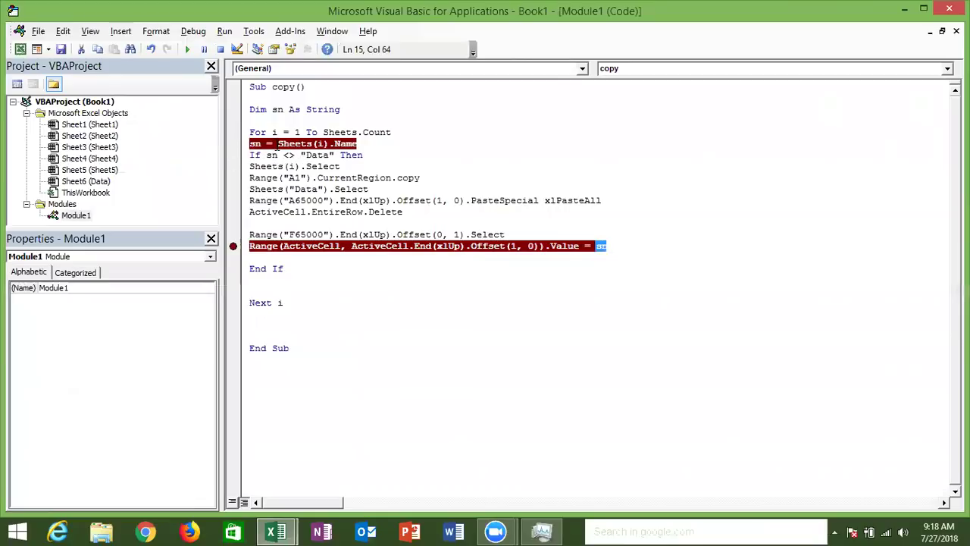
pyautogui.doubleClick(280, 144)
pyautogui.doubleClick(271, 155)
pyautogui.doubleClick(601, 246)
pyautogui.click(233, 144)
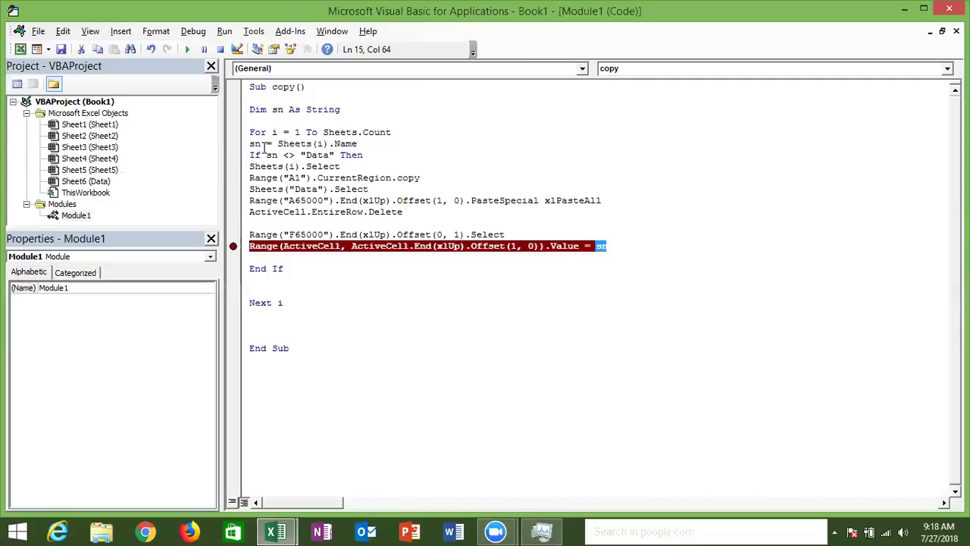
pyautogui.click(234, 248)
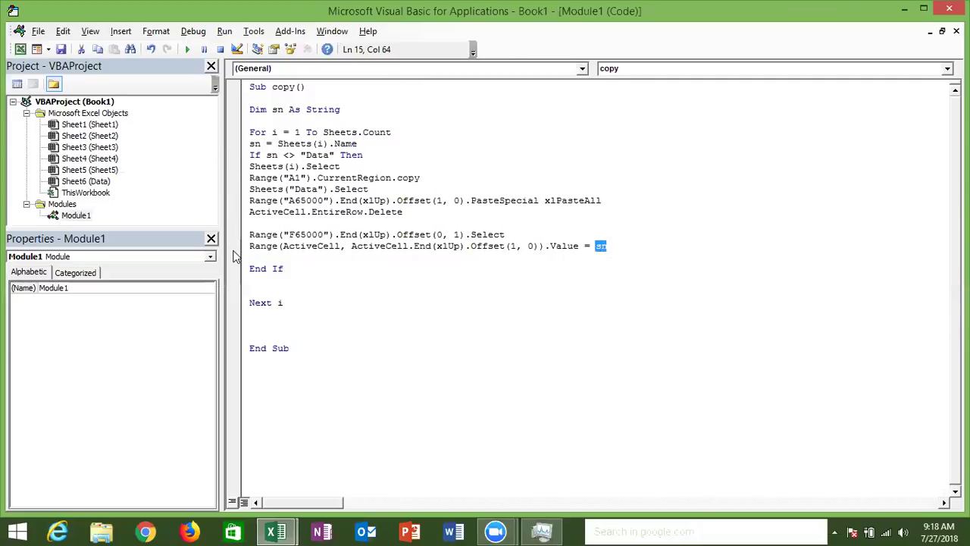
# Review the sn and Sheets references, then toggle a breakpoint on Sheets("Data").Select off again
pyautogui.doubleClick(251, 143)
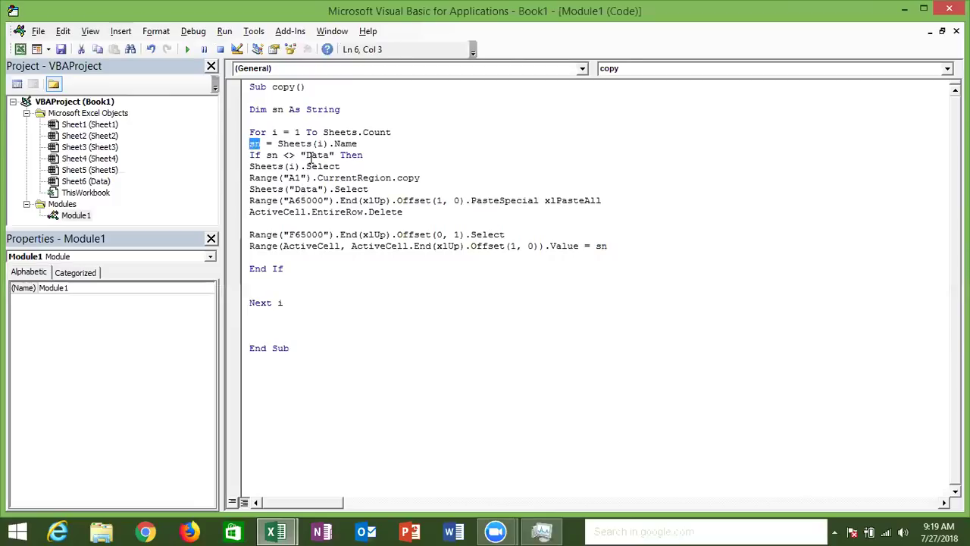
pyautogui.doubleClick(315, 156)
pyautogui.doubleClick(267, 166)
pyautogui.doubleClick(271, 154)
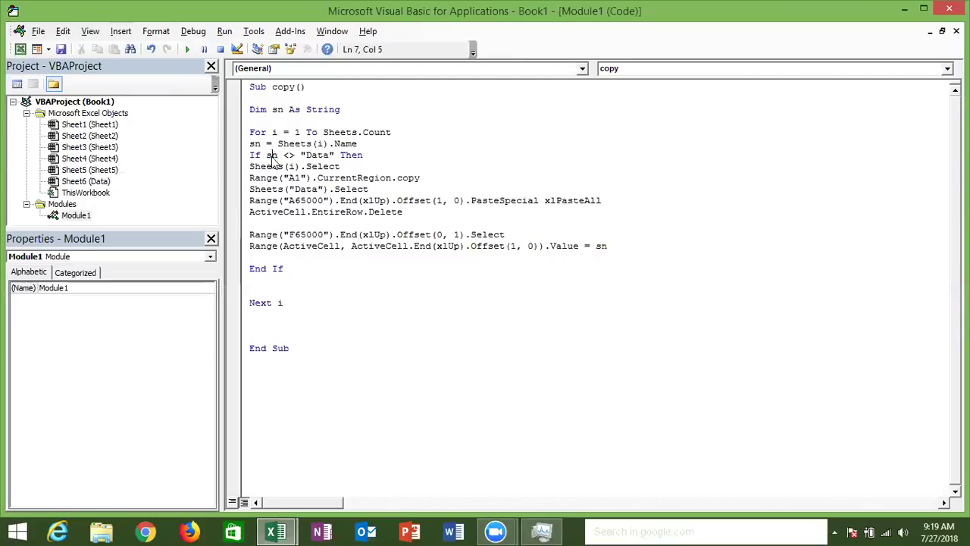
pyautogui.click(234, 190)
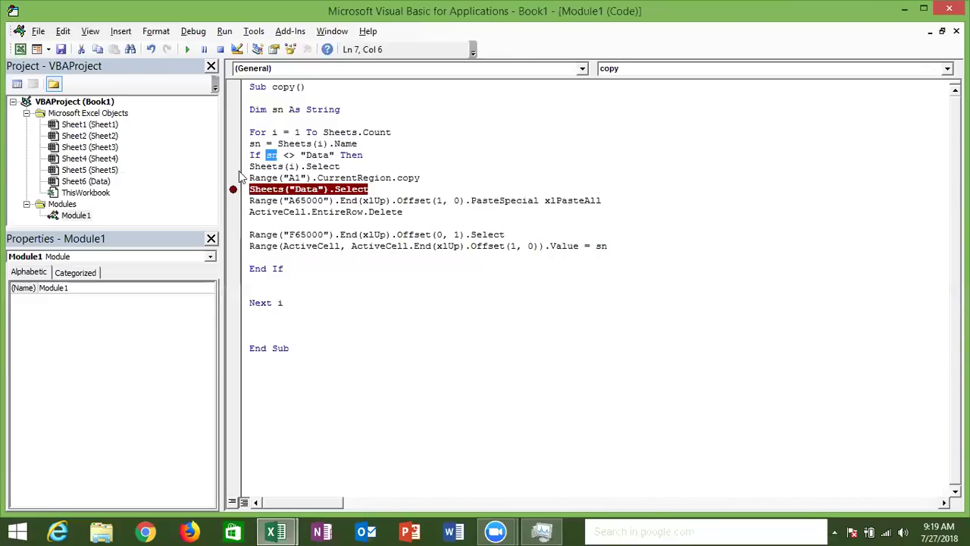
pyautogui.click(234, 189)
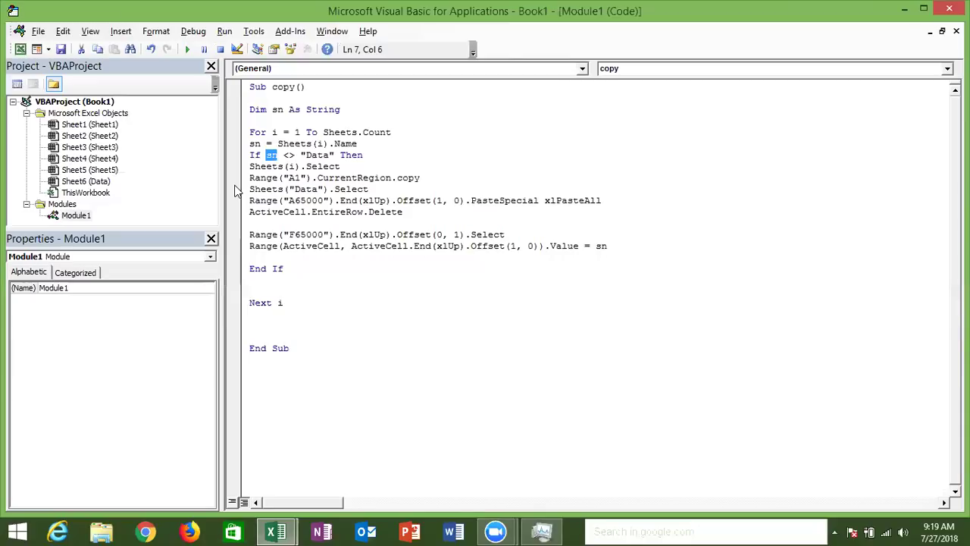
# Copy the entire macro code and paste it into cell J4 of the Data sheet
pyautogui.moveTo(947, 21)
pyautogui.click(517, 319)
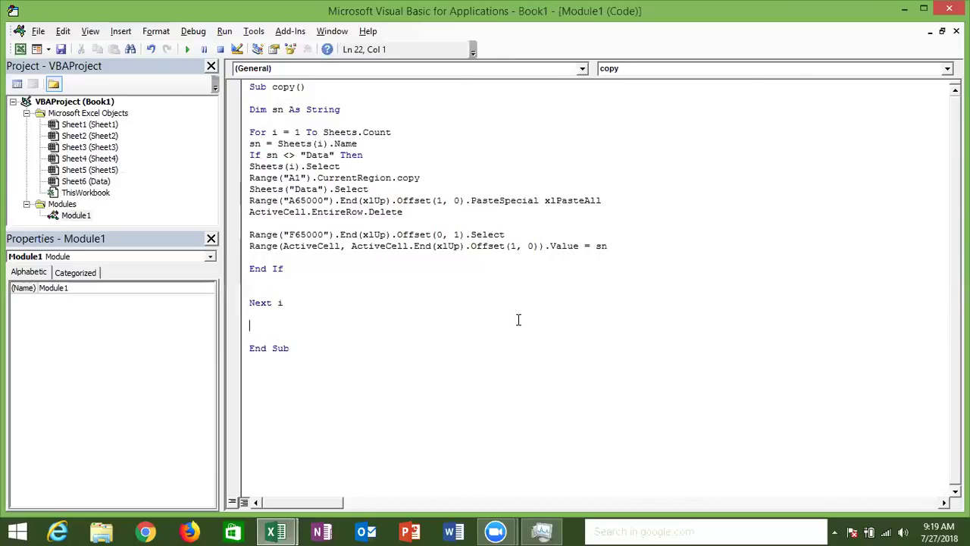
pyautogui.moveTo(336, 353); pyautogui.dragTo(231, 49)
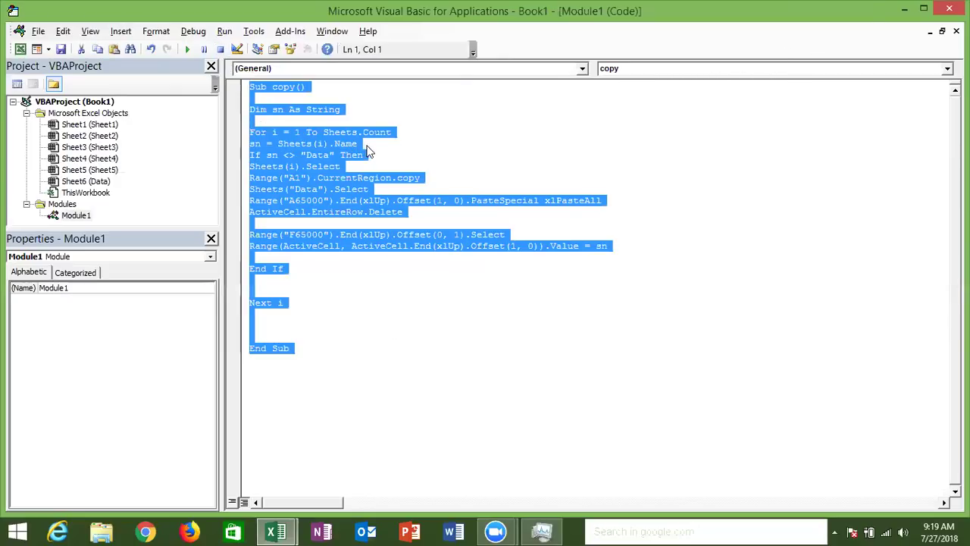
pyautogui.click(368, 149)
pyautogui.click(949, 8)
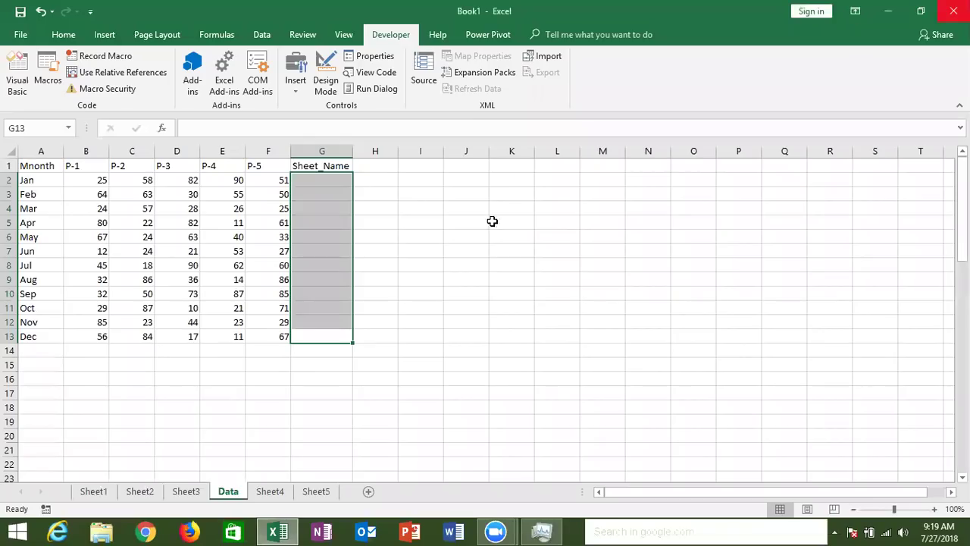
pyautogui.click(449, 207)
pyautogui.hotkey('ctrl', 'v')
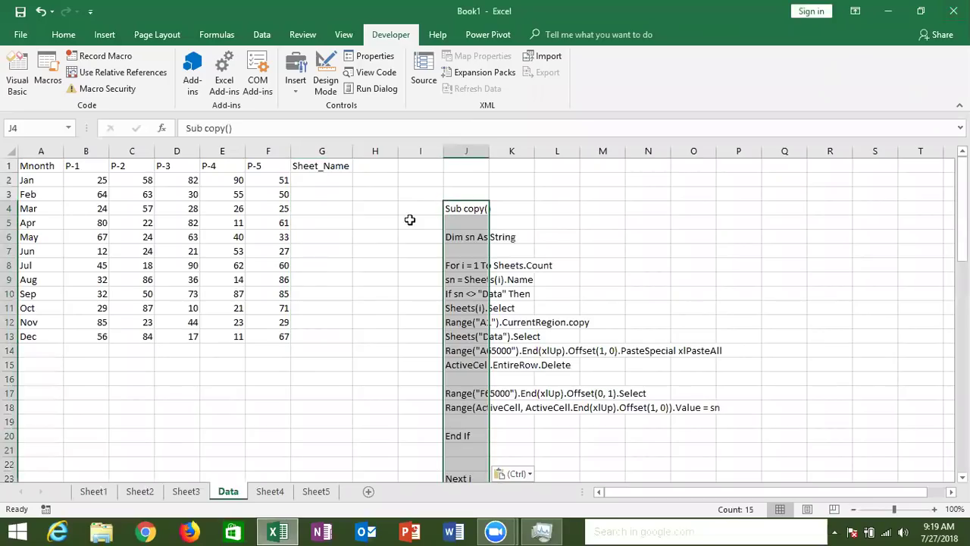
pyautogui.click(395, 235)
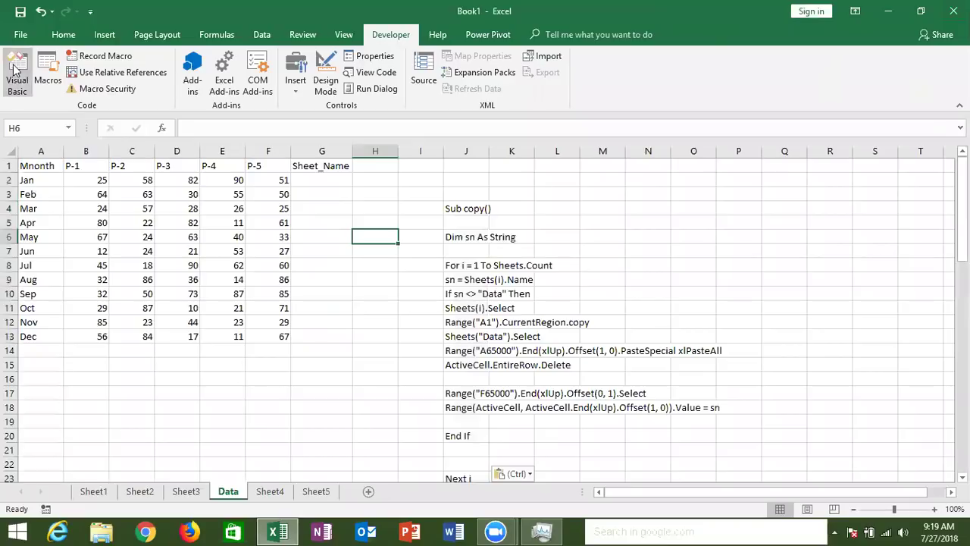
# Browse the File menu's Open options, then cancel the Open dialog
pyautogui.click(21, 35)
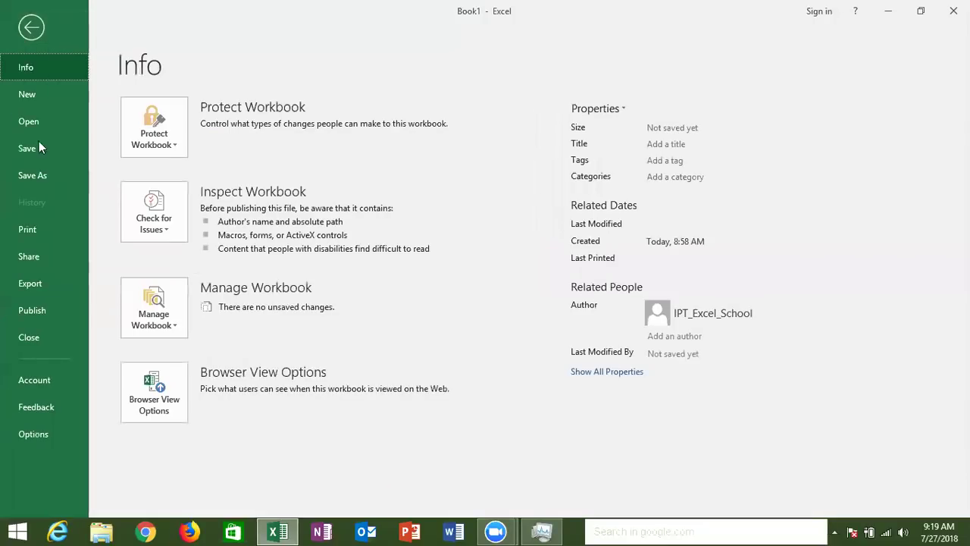
pyautogui.click(47, 121)
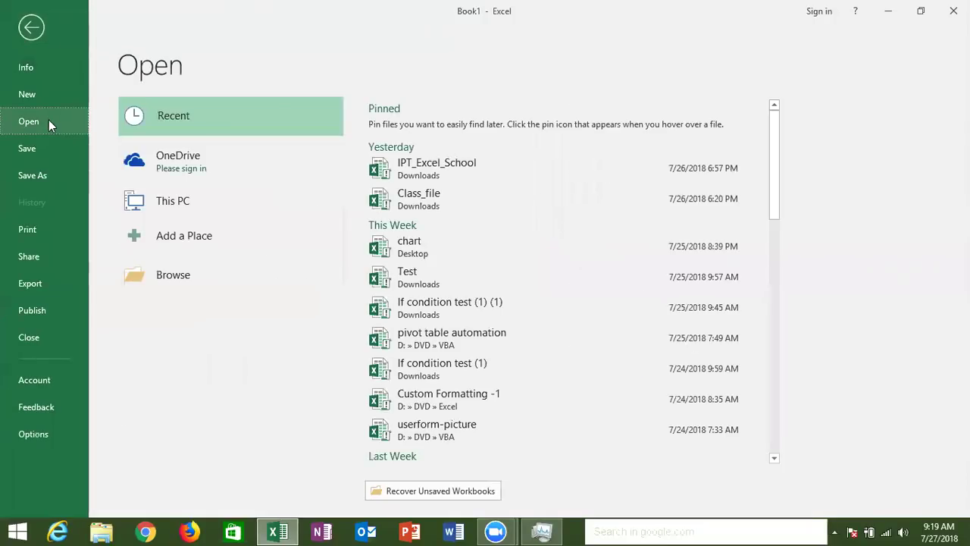
pyautogui.click(190, 286)
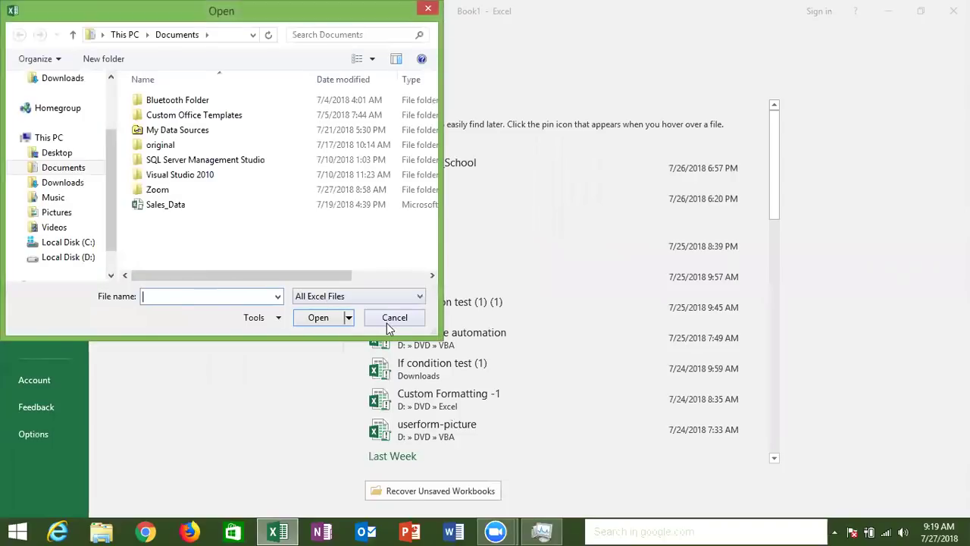
pyautogui.click(386, 321)
# Save as macro-enabled workbook 'Loop-2 (Data Compiletion)' in the VBA folder
pyautogui.click(33, 170)
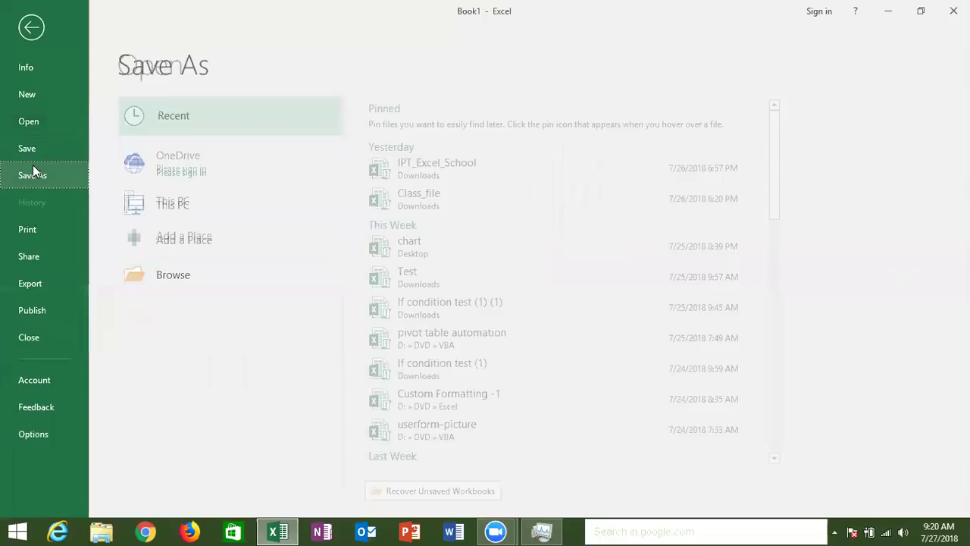
pyautogui.click(416, 252)
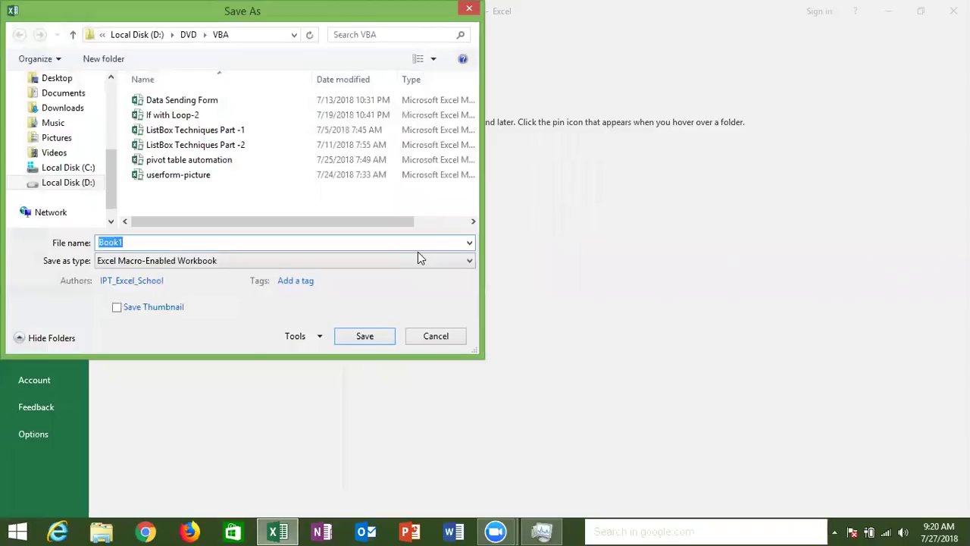
pyautogui.write('Loop-')
pyautogui.write('2 (Data ')
pyautogui.write('Compli')
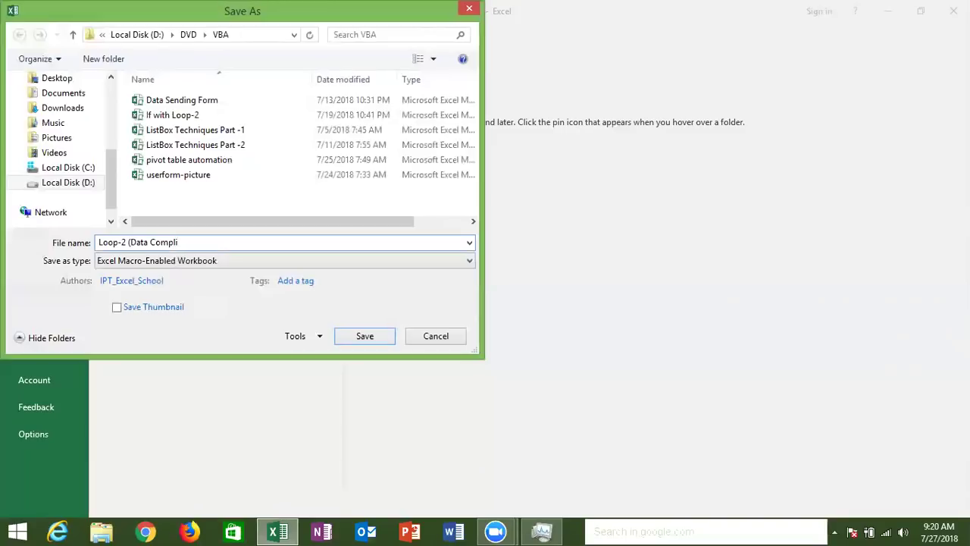
pyautogui.press('BackSpace')
pyautogui.press('BackSpace')
pyautogui.write('iletion)')
pyautogui.click(369, 338)
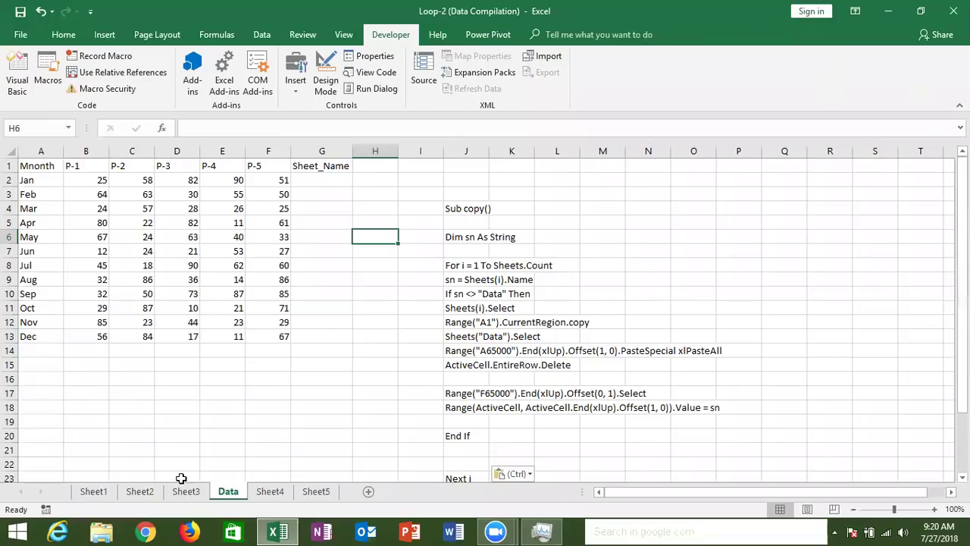
# Look through Sheet3, Sheet2 and Sheet1, then return to Sheet2's P-2, P-4 and P-5 headers
pyautogui.click(188, 491)
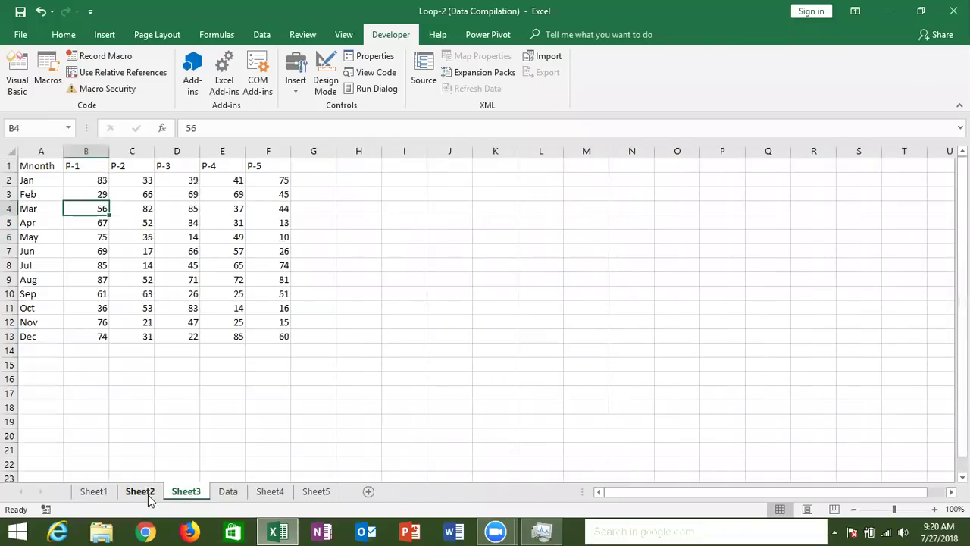
pyautogui.click(145, 493)
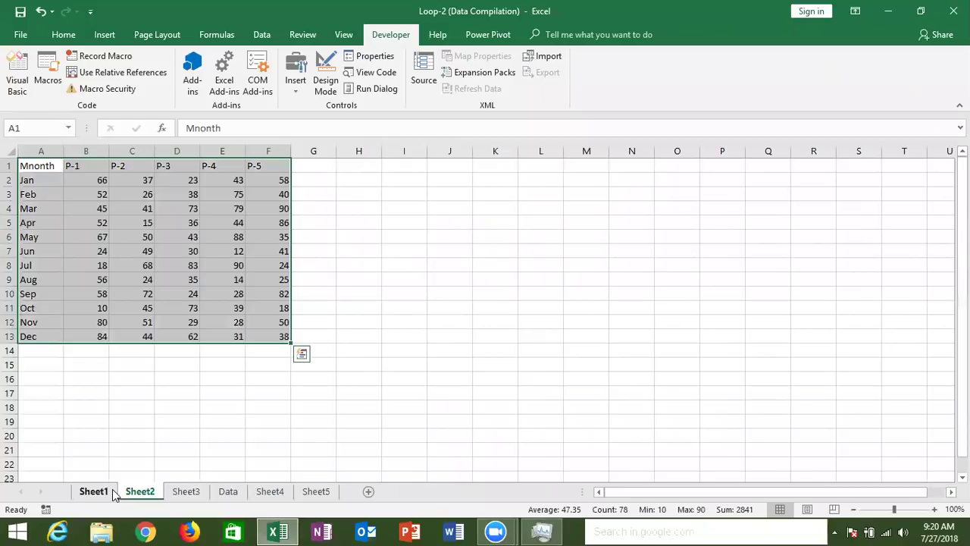
pyautogui.click(111, 493)
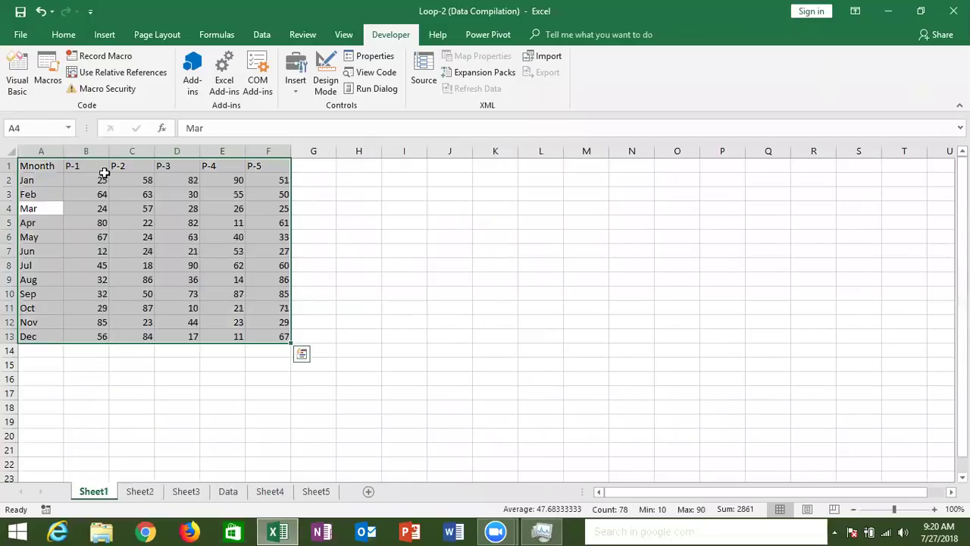
pyautogui.click(102, 178)
pyautogui.press('Up')
pyautogui.press('Right')
pyautogui.press('Right')
pyautogui.press('Right')
pyautogui.press('Right')
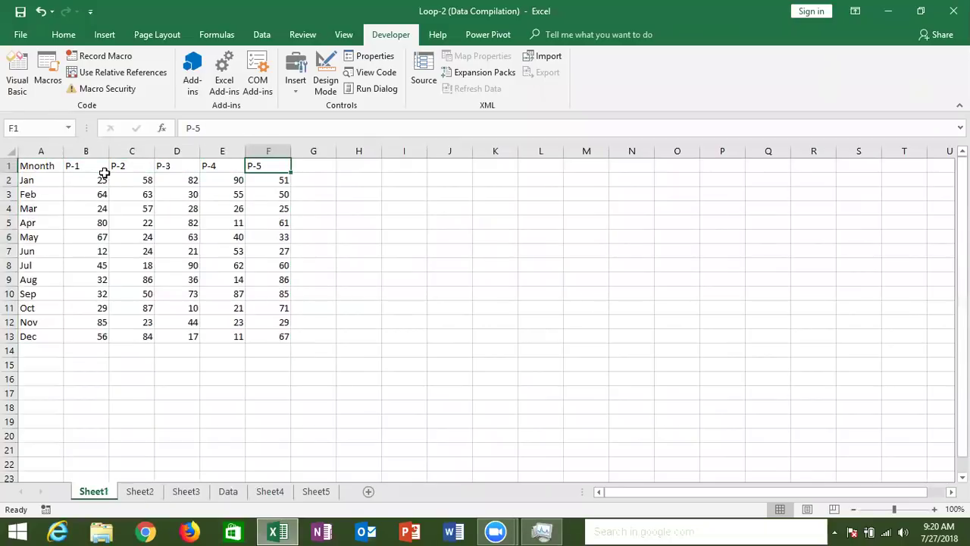
pyautogui.click(143, 492)
pyautogui.click(262, 164)
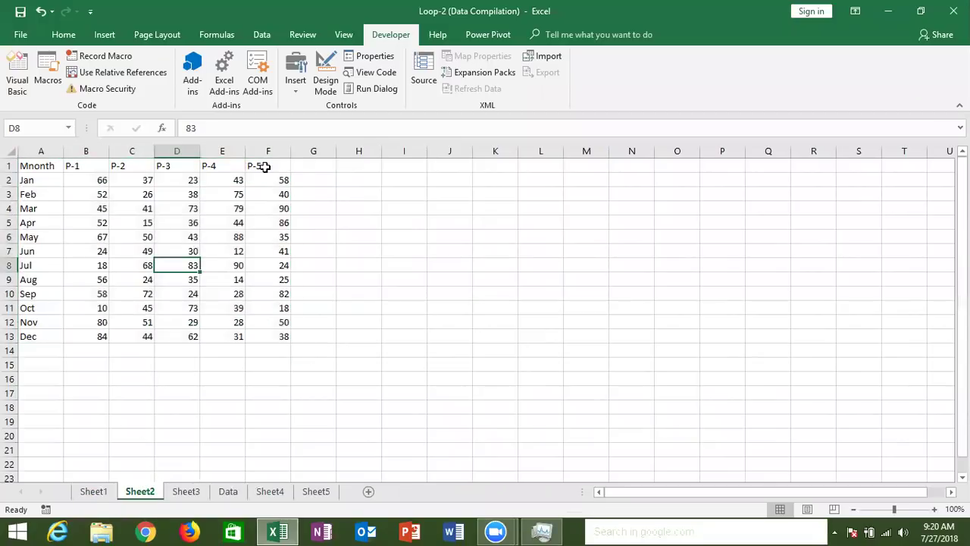
pyautogui.click(130, 166)
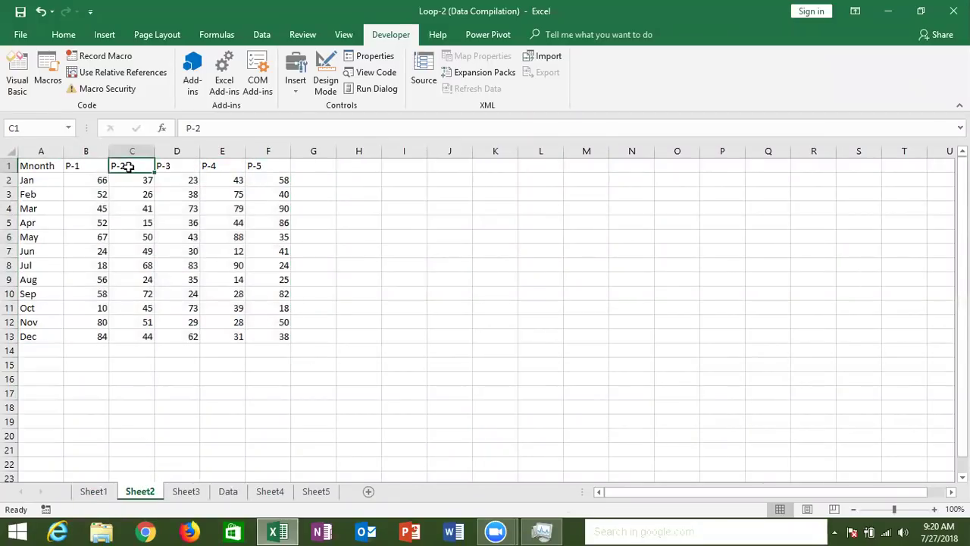
pyautogui.click(237, 164)
pyautogui.click(248, 166)
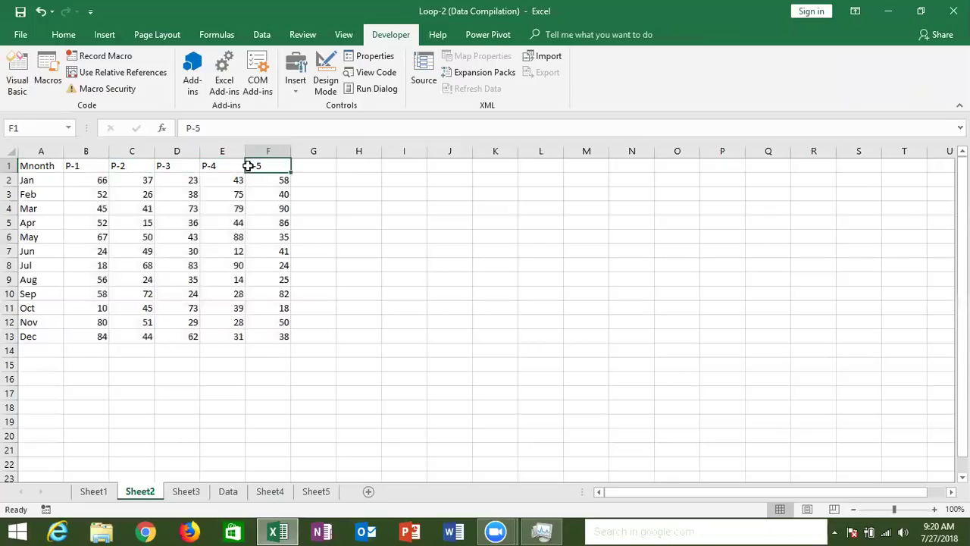